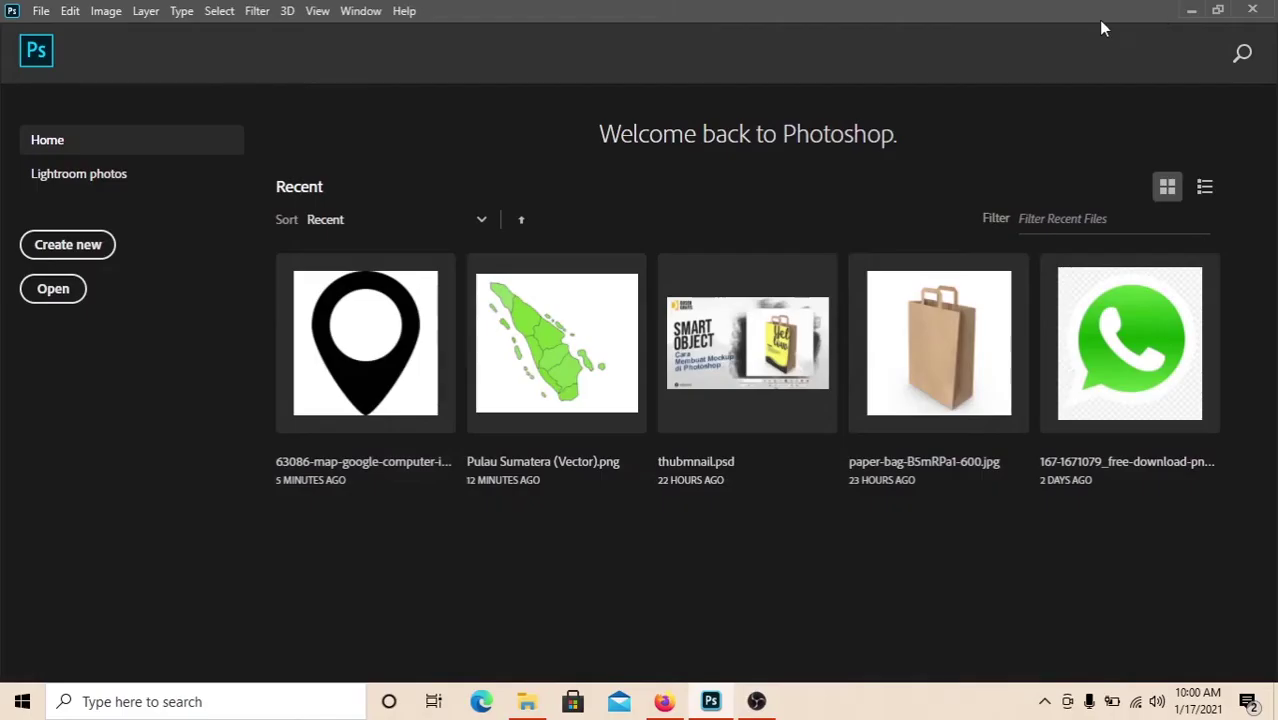
# - Create a 2480 x 3508 px A4 International Paper document named 3D-Photoshop at 300 ppi
pyautogui.click(40, 10)
pyautogui.write('3D-Photoshop')
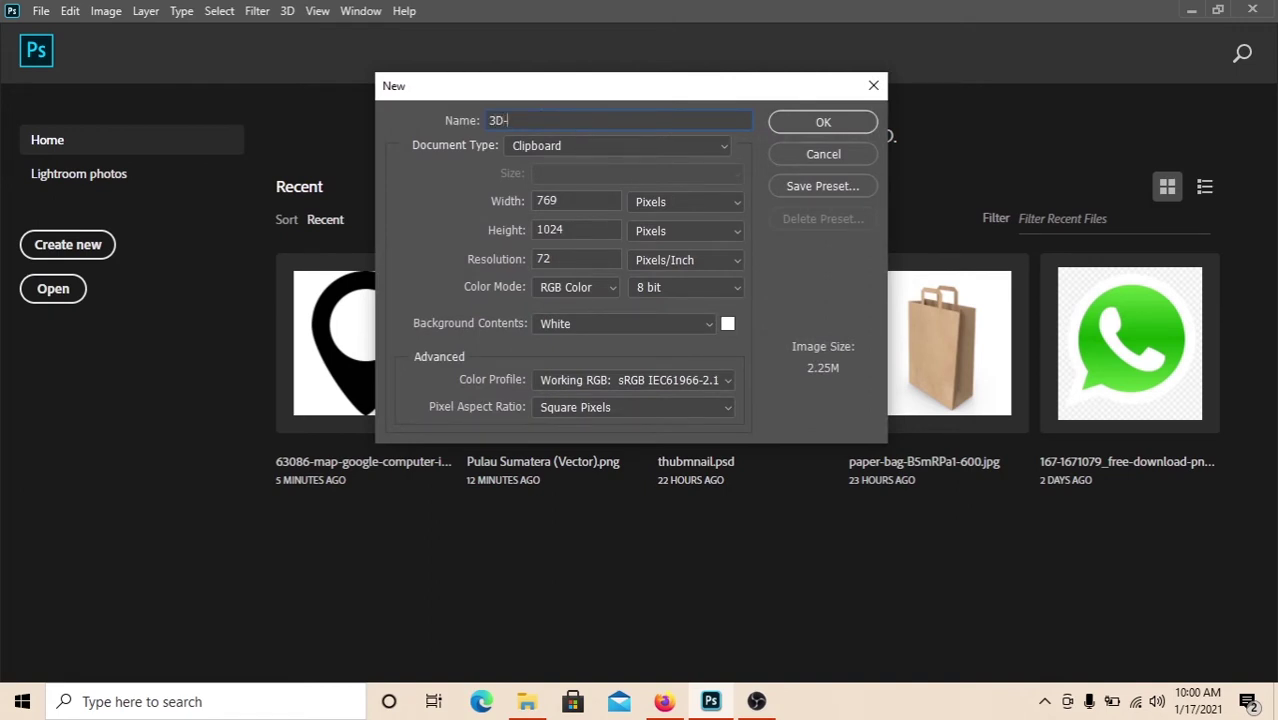
pyautogui.click(560, 148)
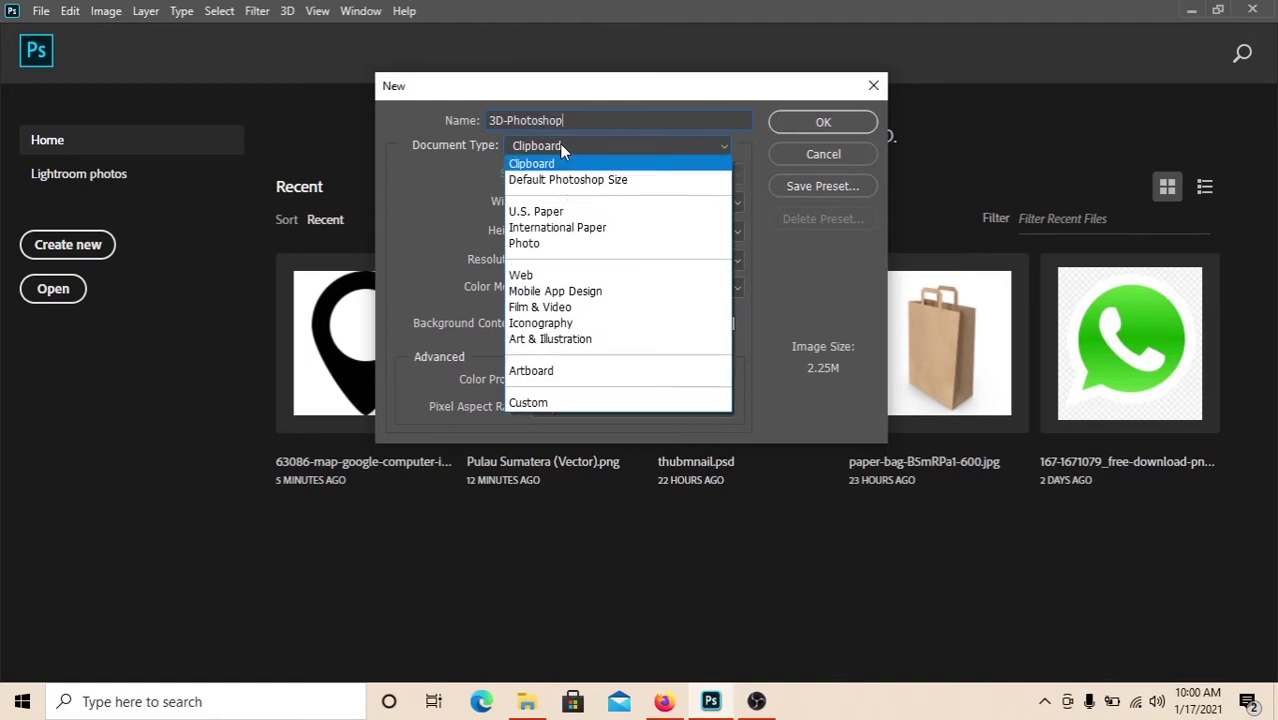
pyautogui.click(585, 228)
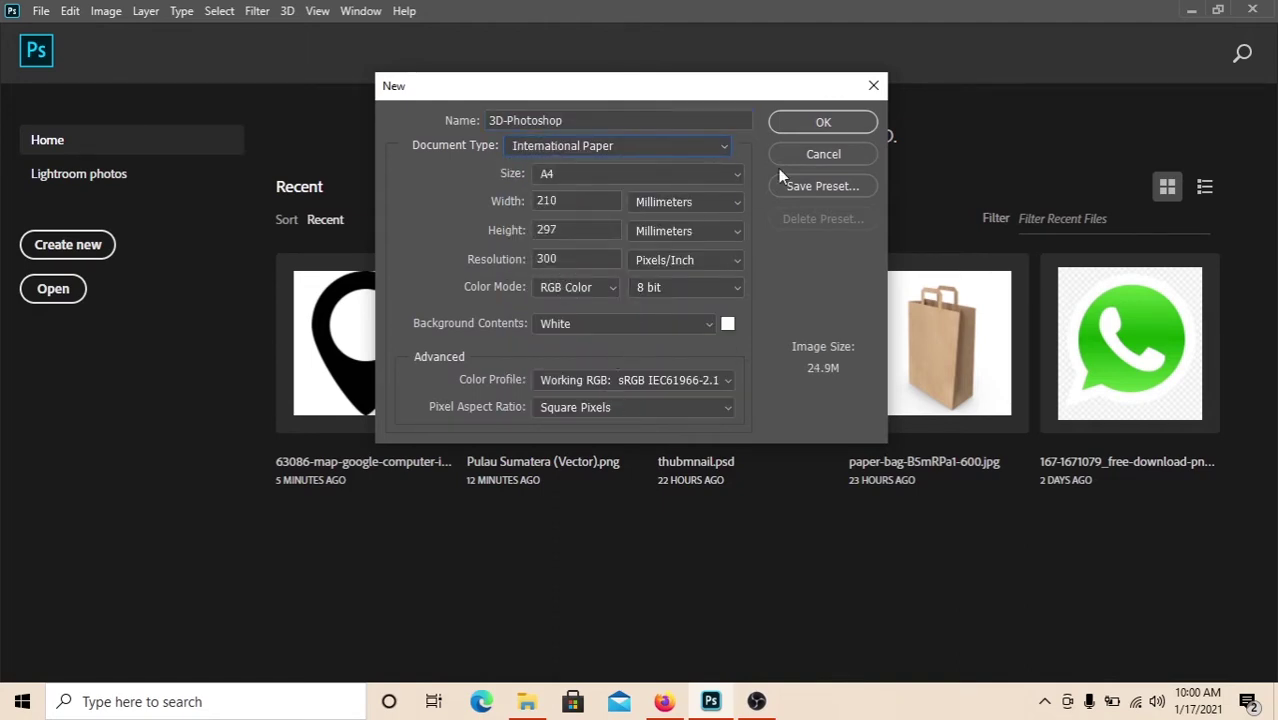
pyautogui.click(808, 122)
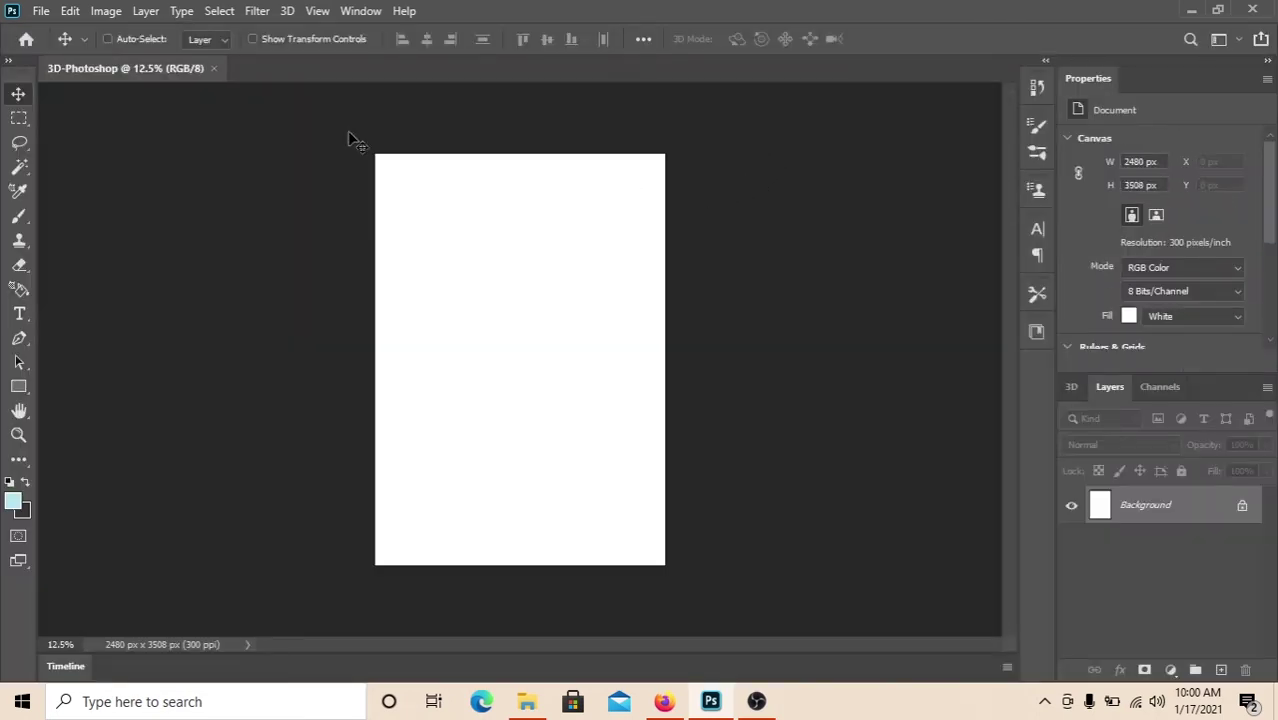
# - Rotate the canvas 90° clockwise into a 3508 x 2480 px landscape and zoom in slightly
pyautogui.click(100, 12)
pyautogui.moveTo(141, 187)
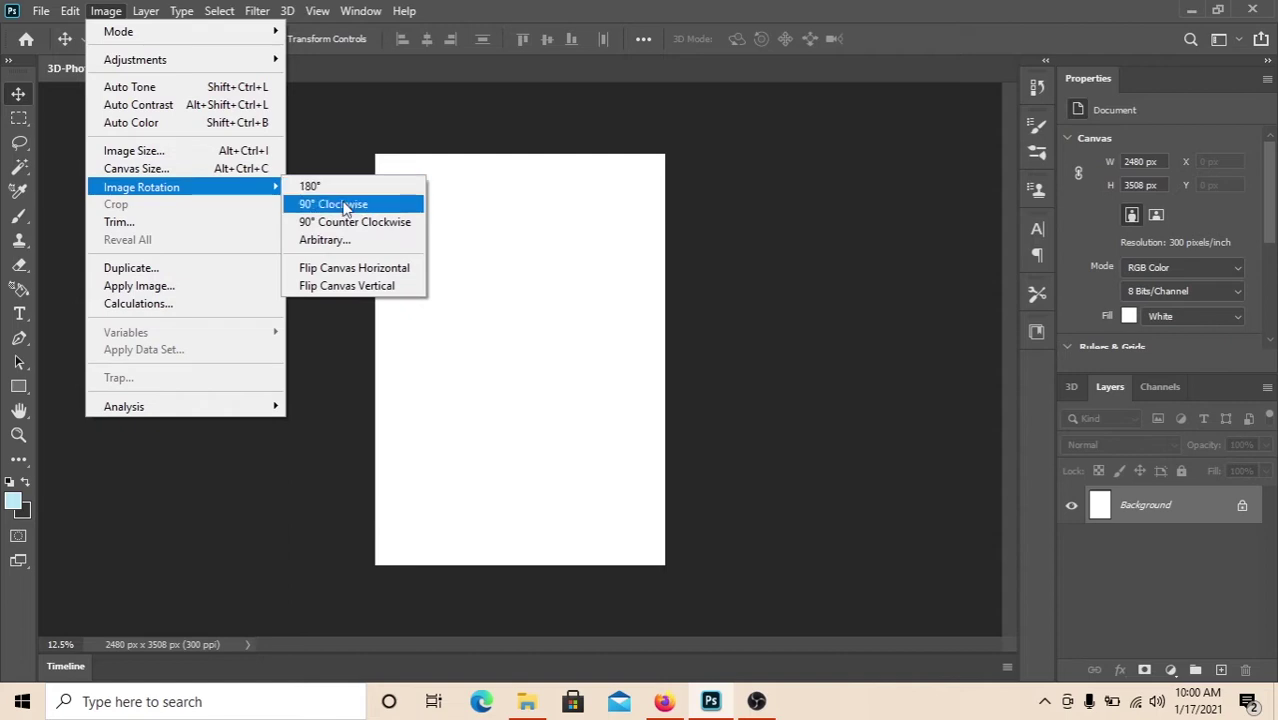
pyautogui.click(342, 204)
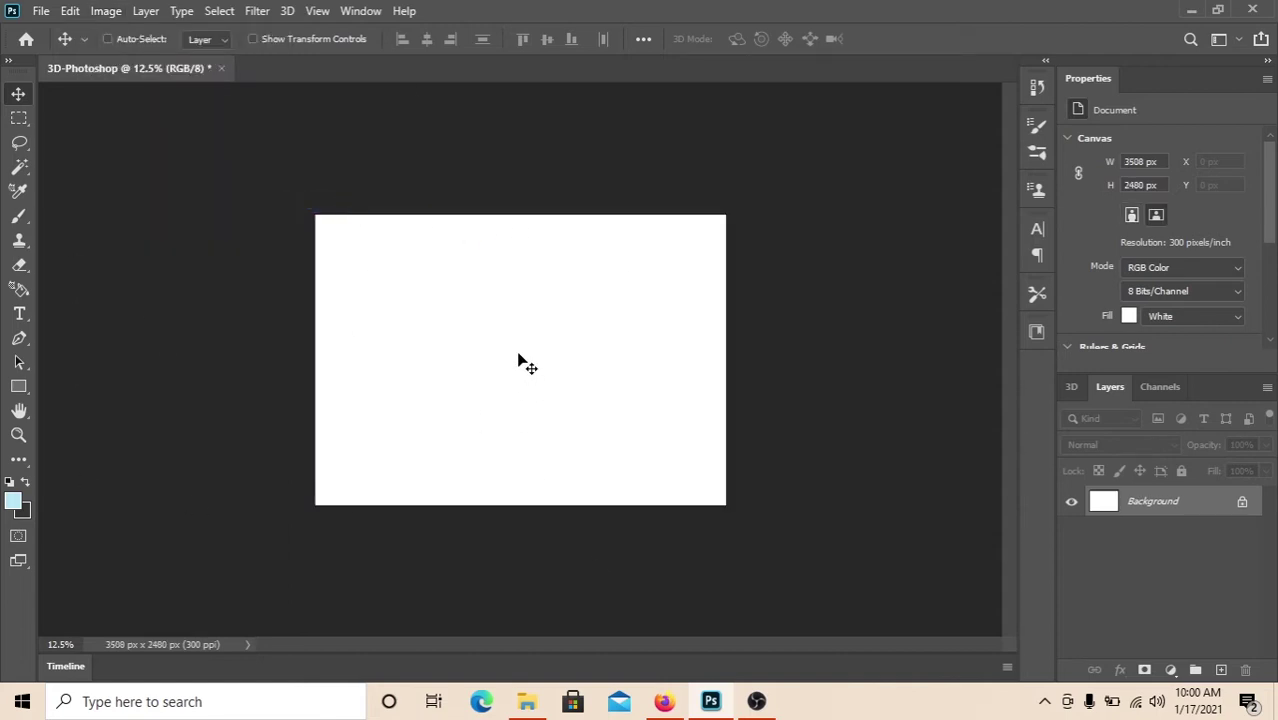
pyautogui.hotkey('ctrl', '+')
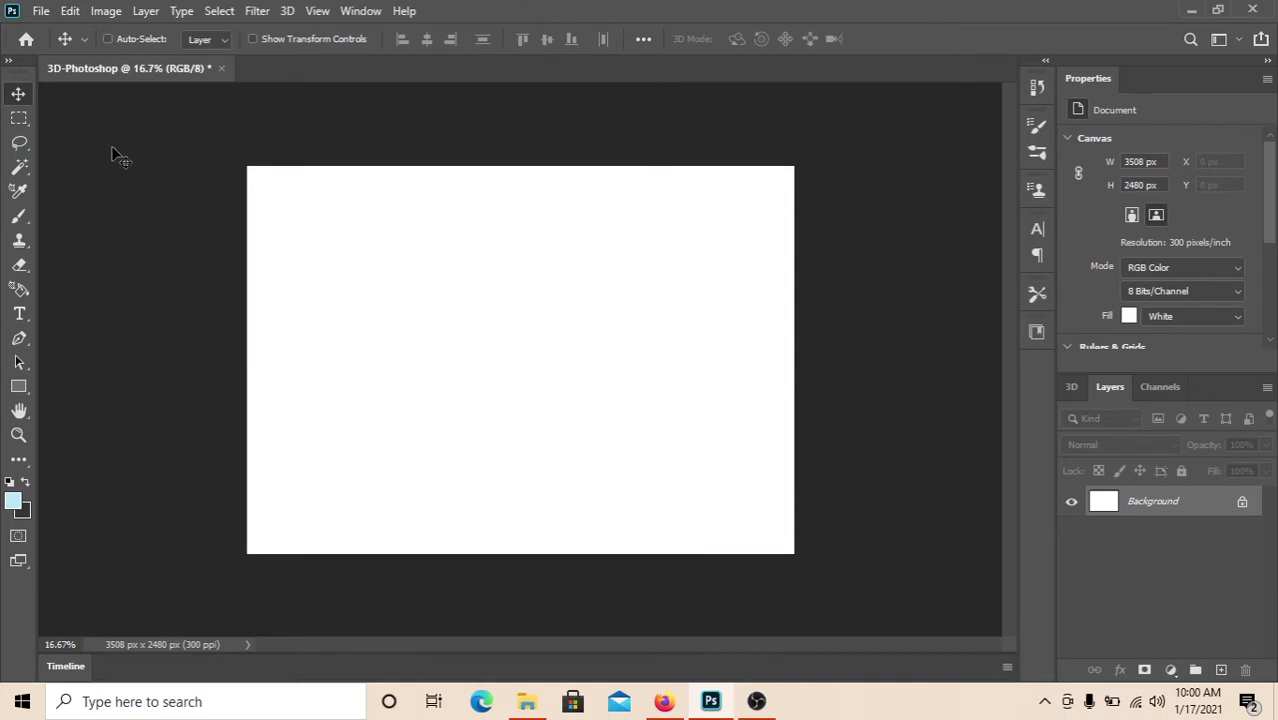
pyautogui.click(38, 12)
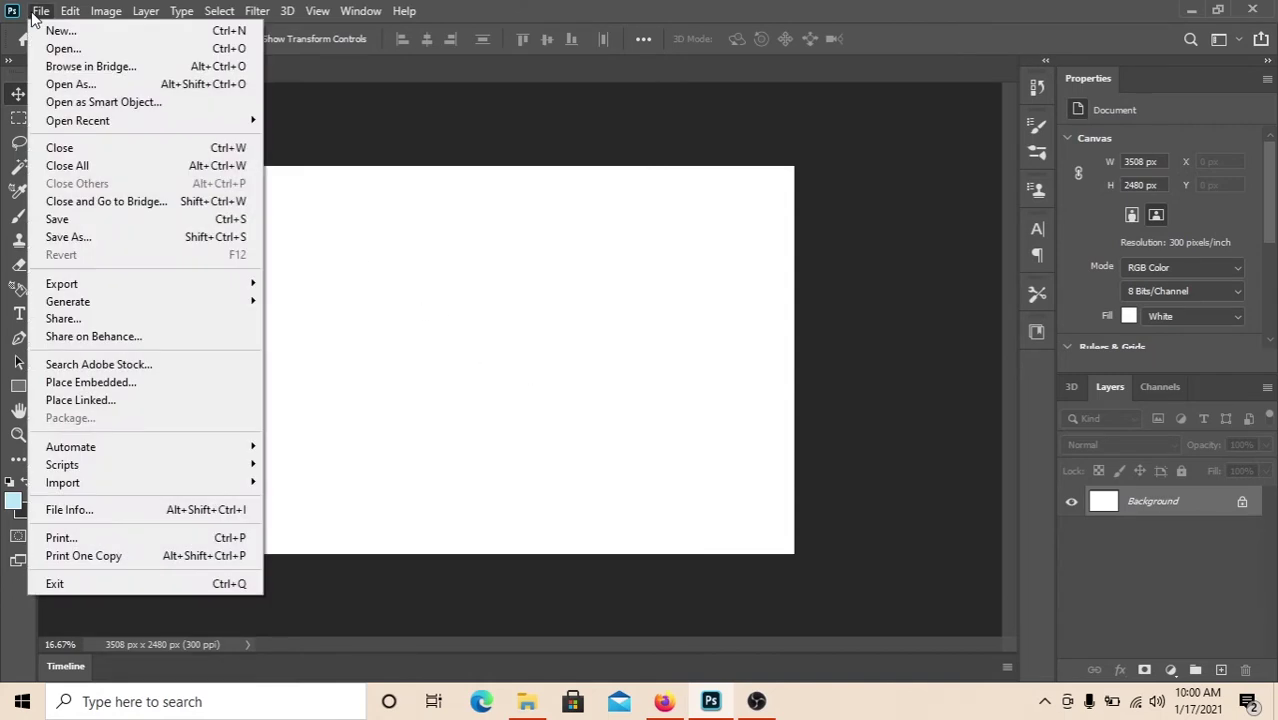
# - Open Pulau Sumatera (Vector).png and paste the whole map into 3D-Photoshop
pyautogui.click(63, 48)
pyautogui.click(563, 252)
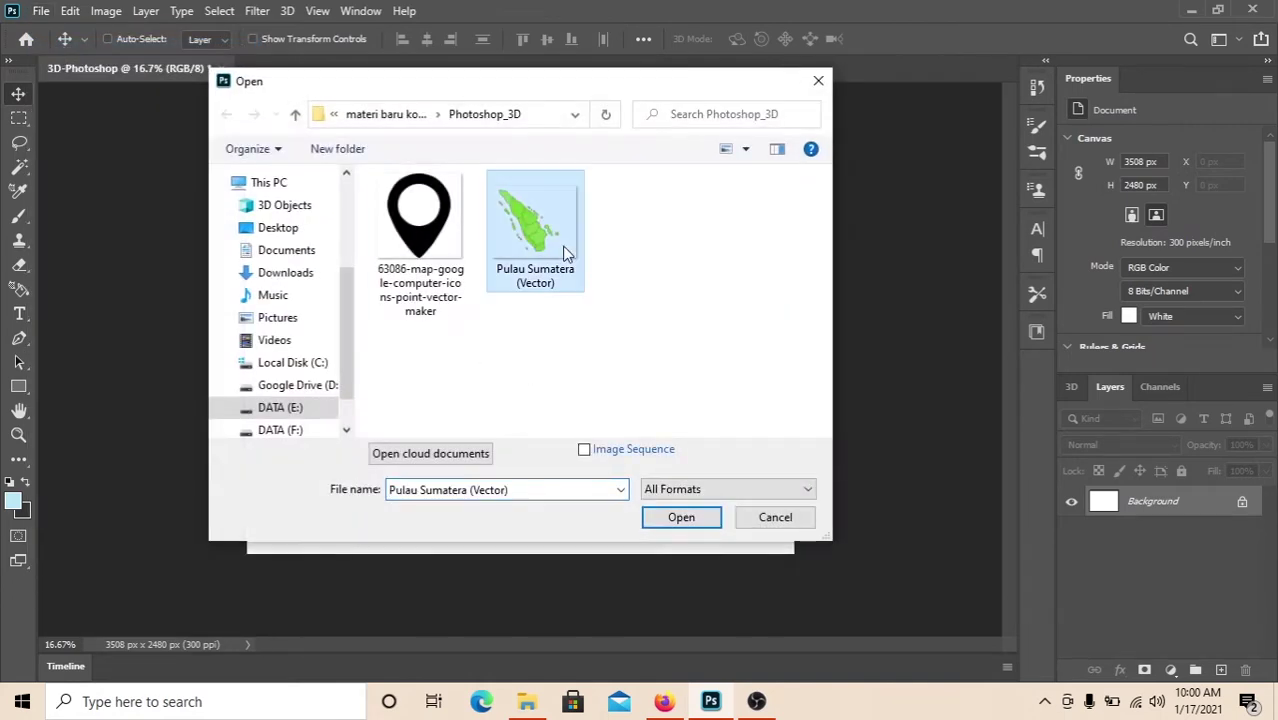
pyautogui.doubleClick(563, 252)
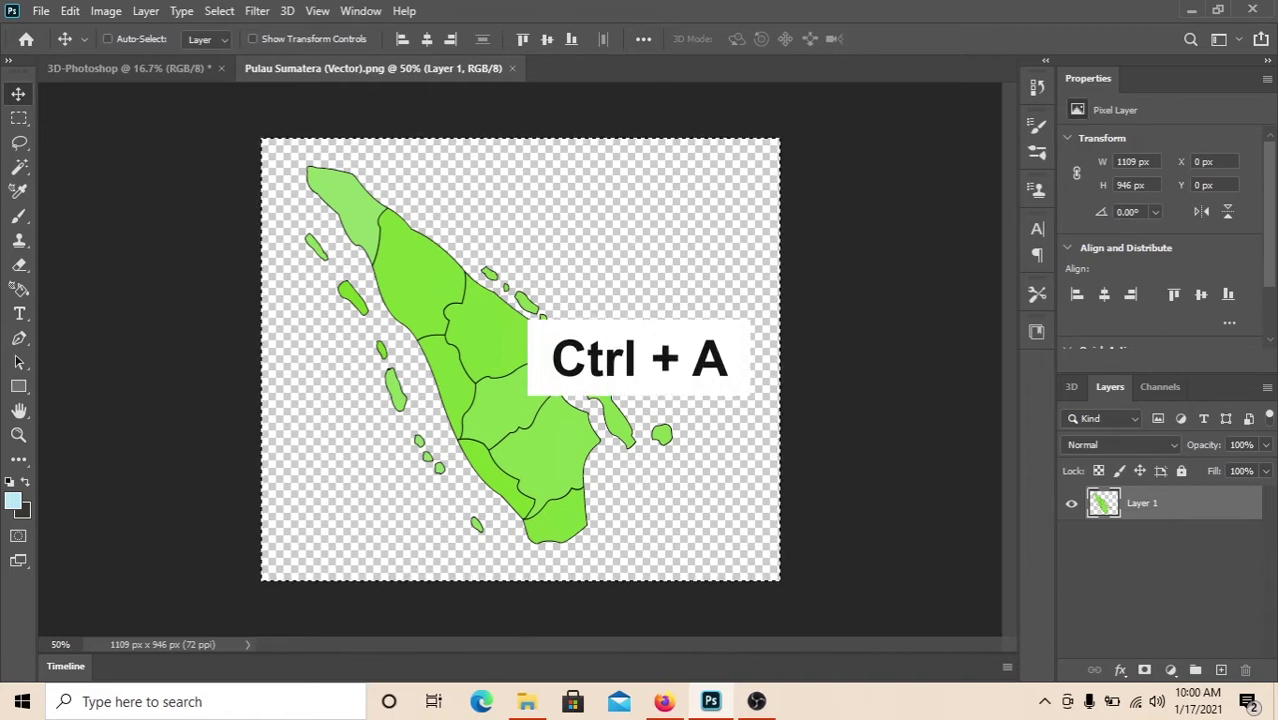
pyautogui.hotkey('ctrl', 'c')
pyautogui.click(109, 62)
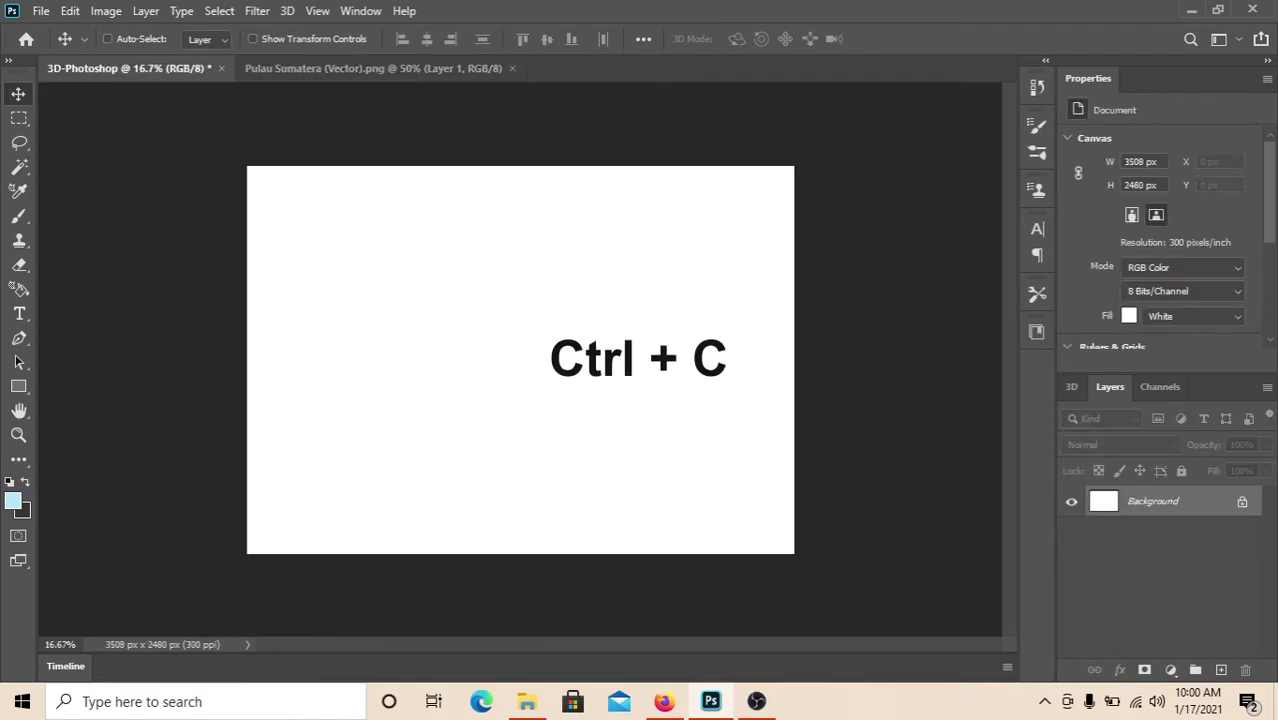
pyautogui.hotkey('ctrl', 'v')
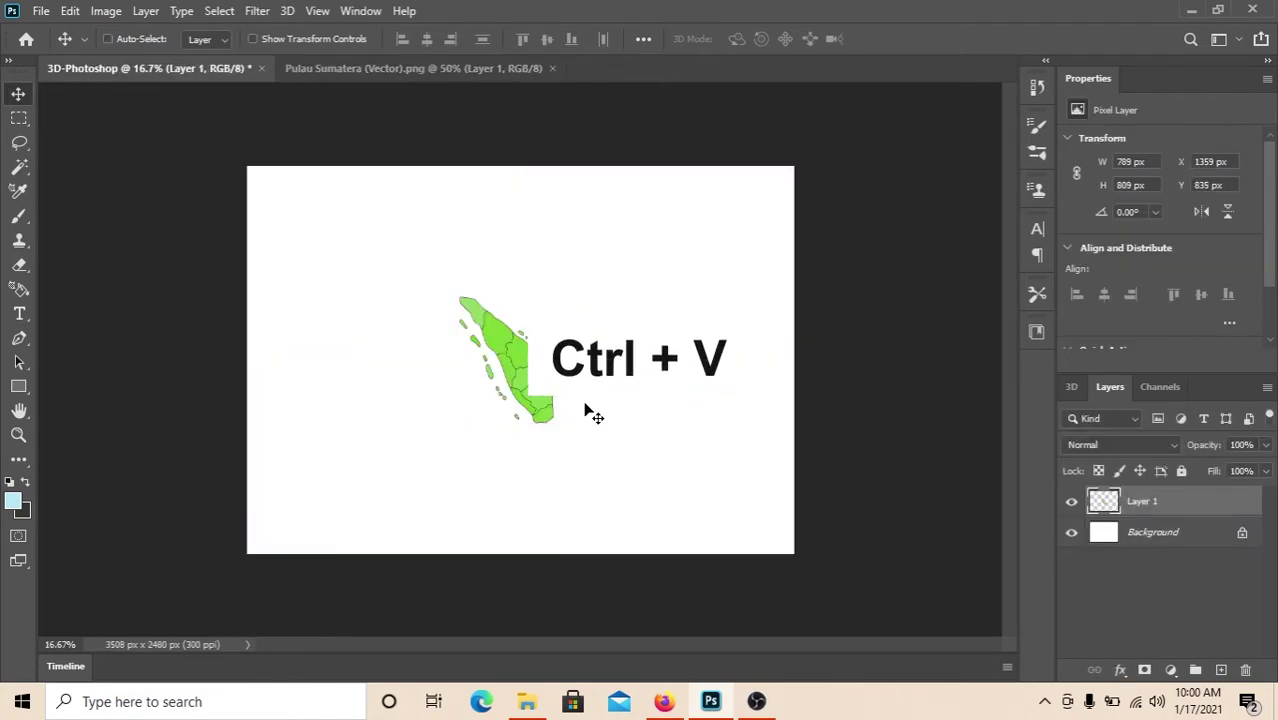
# - Enlarge the pasted map to 2029 x 2081 px so it fills most of the canvas
pyautogui.hotkey('ctrl', 't')
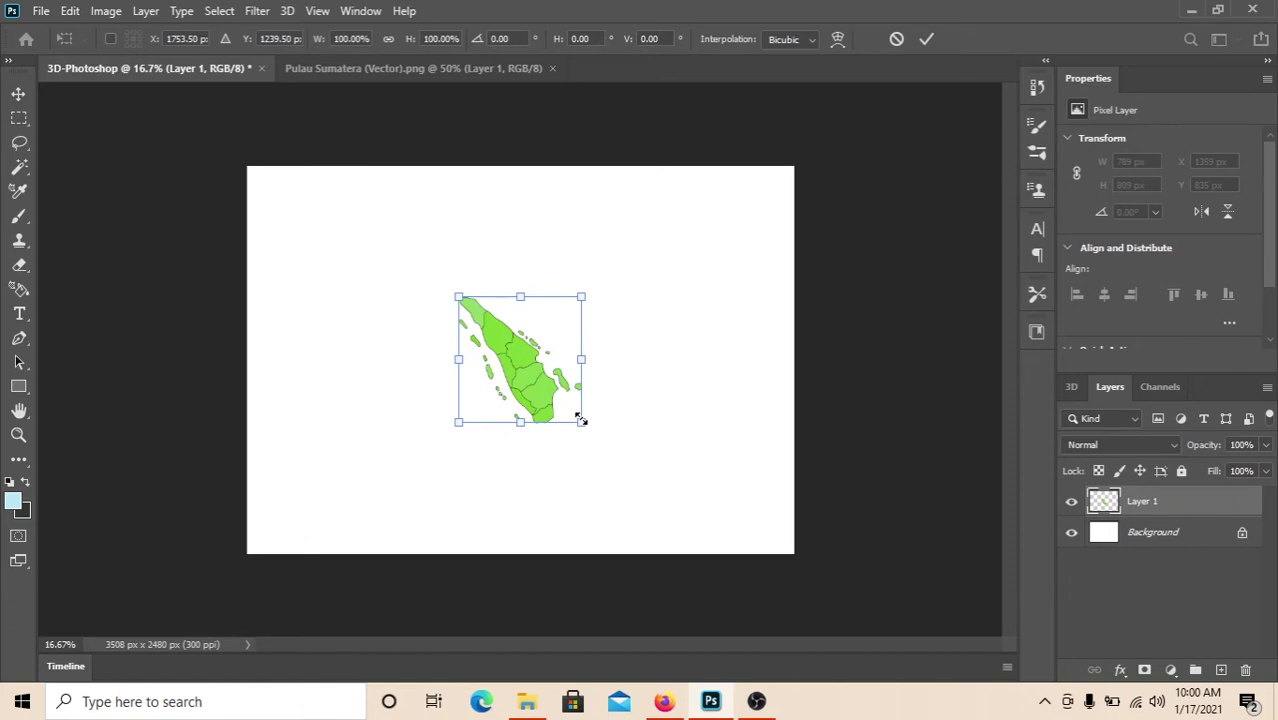
pyautogui.moveTo(581, 421); pyautogui.dragTo(696, 506)
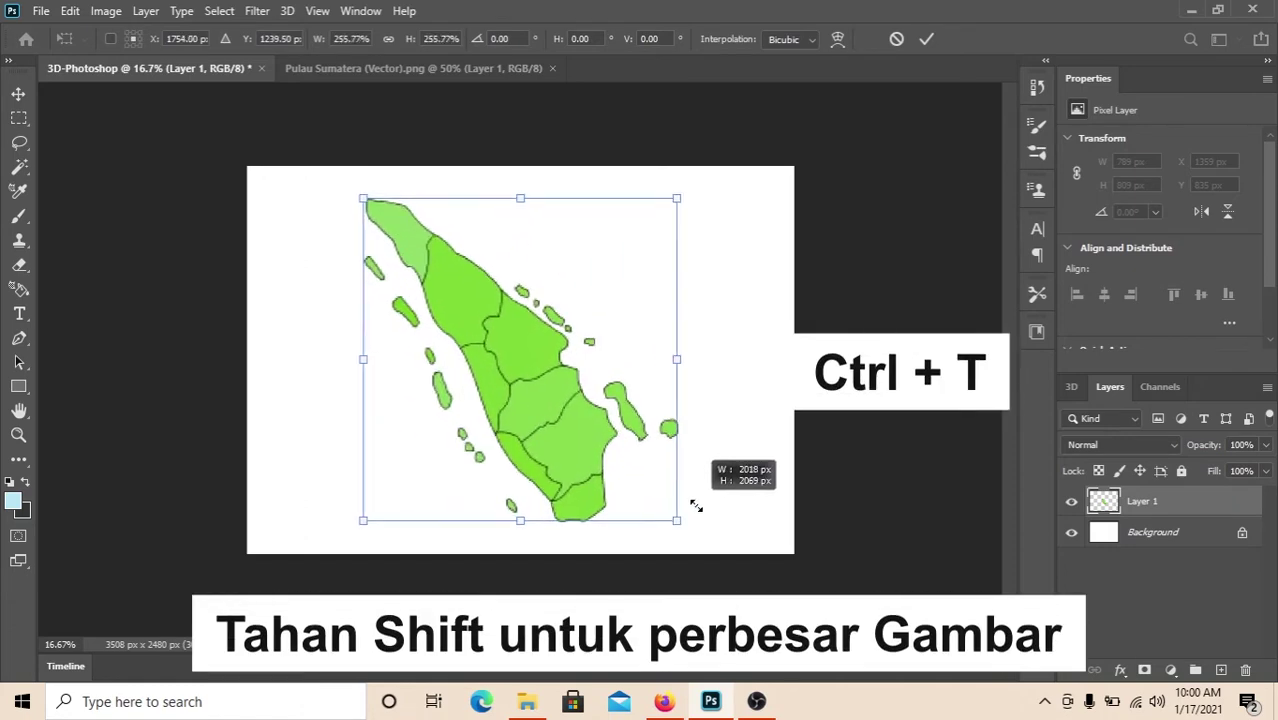
pyautogui.doubleClick(565, 419)
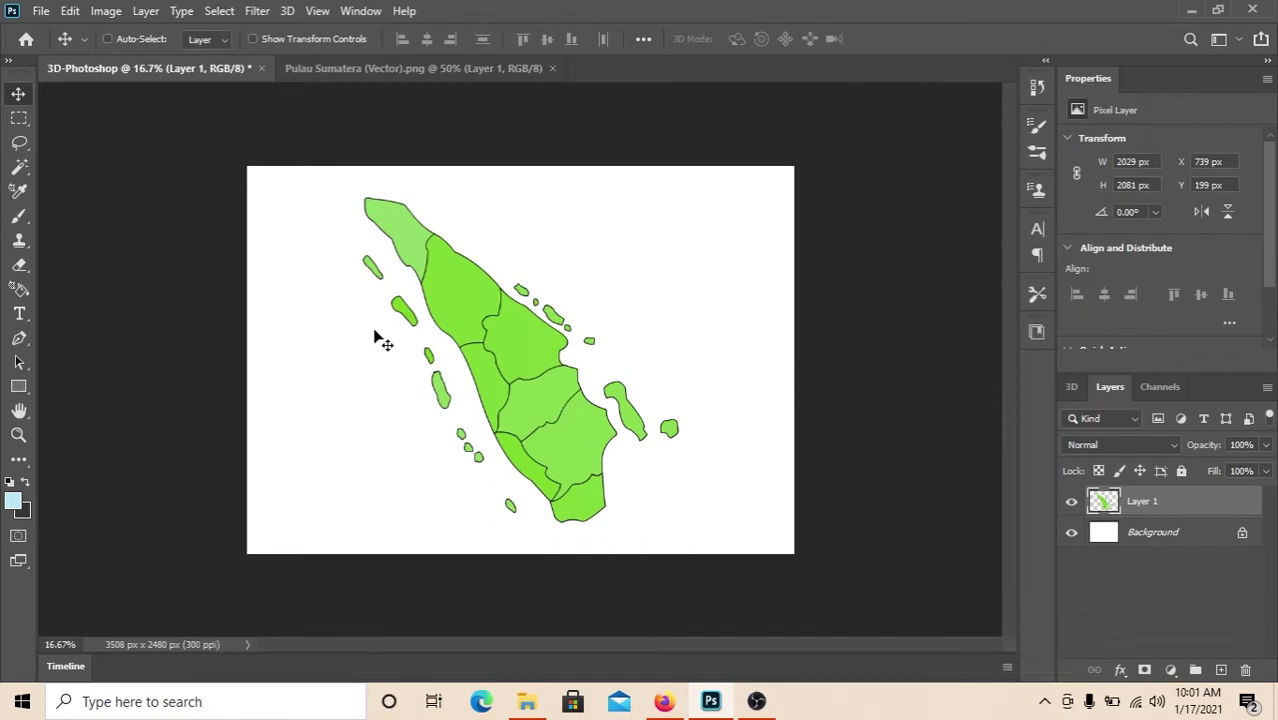
# - Extrude the map layer into a 3D mesh and orbit it to reveal the dark extruded sides
pyautogui.click(288, 12)
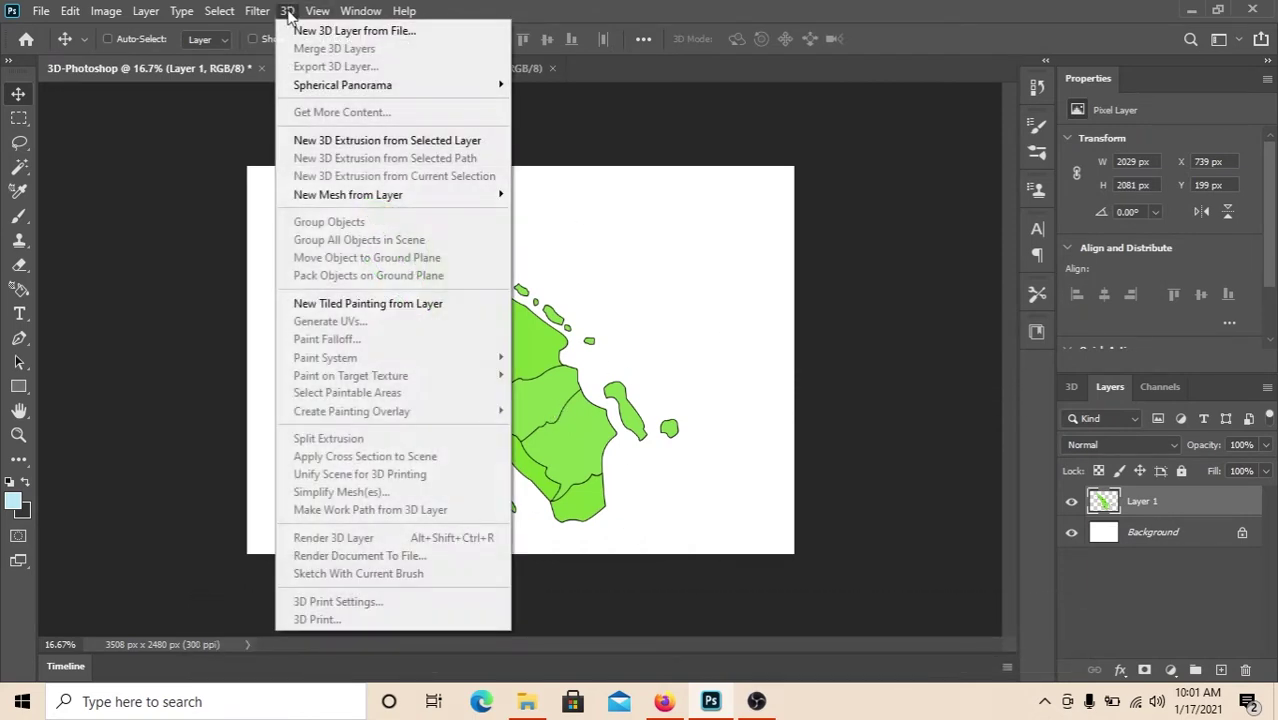
pyautogui.click(370, 145)
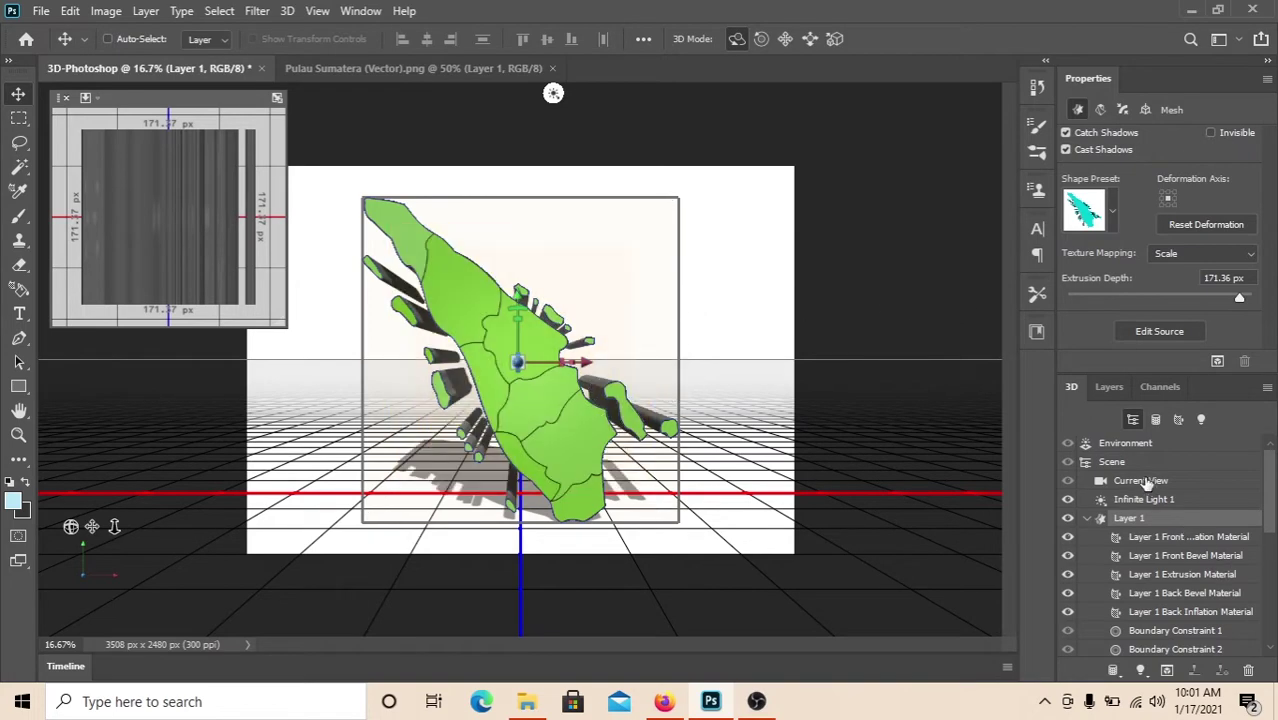
pyautogui.moveTo(482, 502)
pyautogui.mouseDown()
pyautogui.moveTo(442, 531)
pyautogui.moveTo(591, 537)
pyautogui.moveTo(476, 522)
pyautogui.moveTo(602, 522)
pyautogui.moveTo(525, 511)
pyautogui.moveTo(523, 533)
pyautogui.moveTo(508, 531)
pyautogui.moveTo(591, 531)
pyautogui.moveTo(493, 534)
pyautogui.moveTo(602, 540)
pyautogui.moveTo(448, 526)
pyautogui.moveTo(485, 546)
pyautogui.moveTo(519, 543)
pyautogui.moveTo(432, 536)
pyautogui.moveTo(556, 536)
pyautogui.moveTo(565, 551)
pyautogui.moveTo(498, 497)
pyautogui.moveTo(515, 495)
pyautogui.moveTo(586, 535)
pyautogui.moveTo(428, 491)
pyautogui.moveTo(459, 519)
pyautogui.mouseUp()
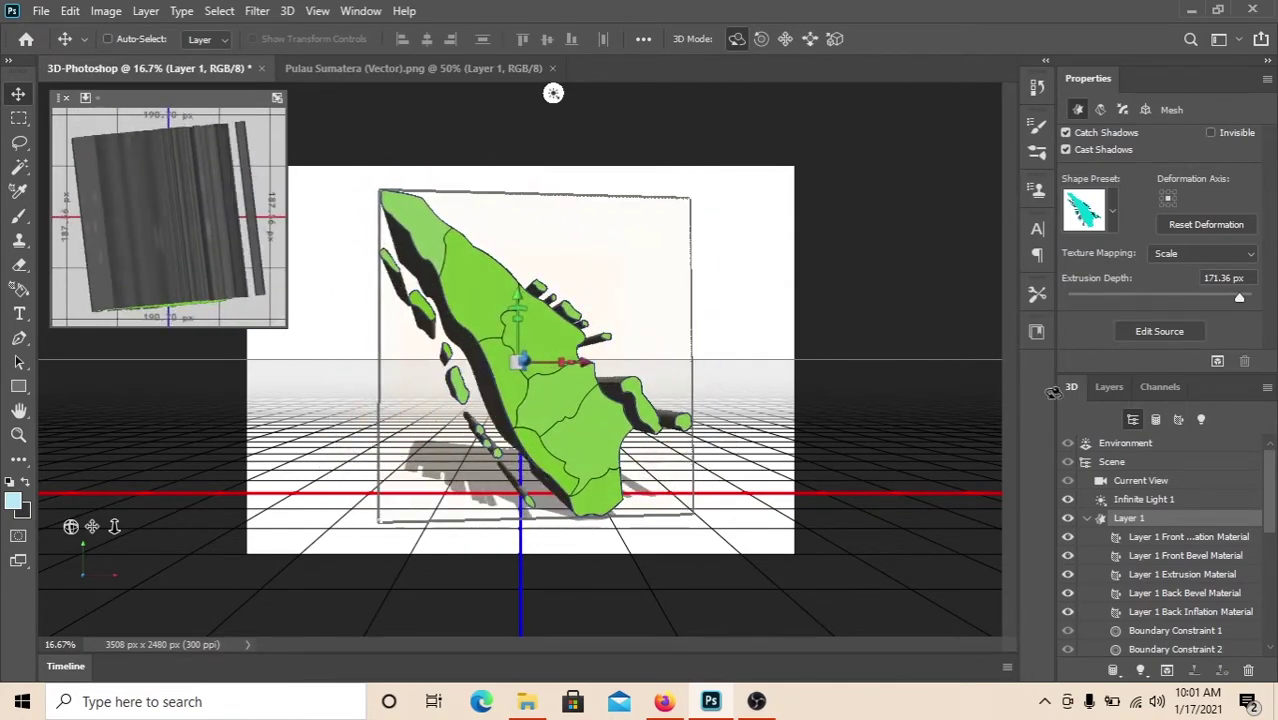
pyautogui.moveTo(490, 546); pyautogui.dragTo(581, 545)
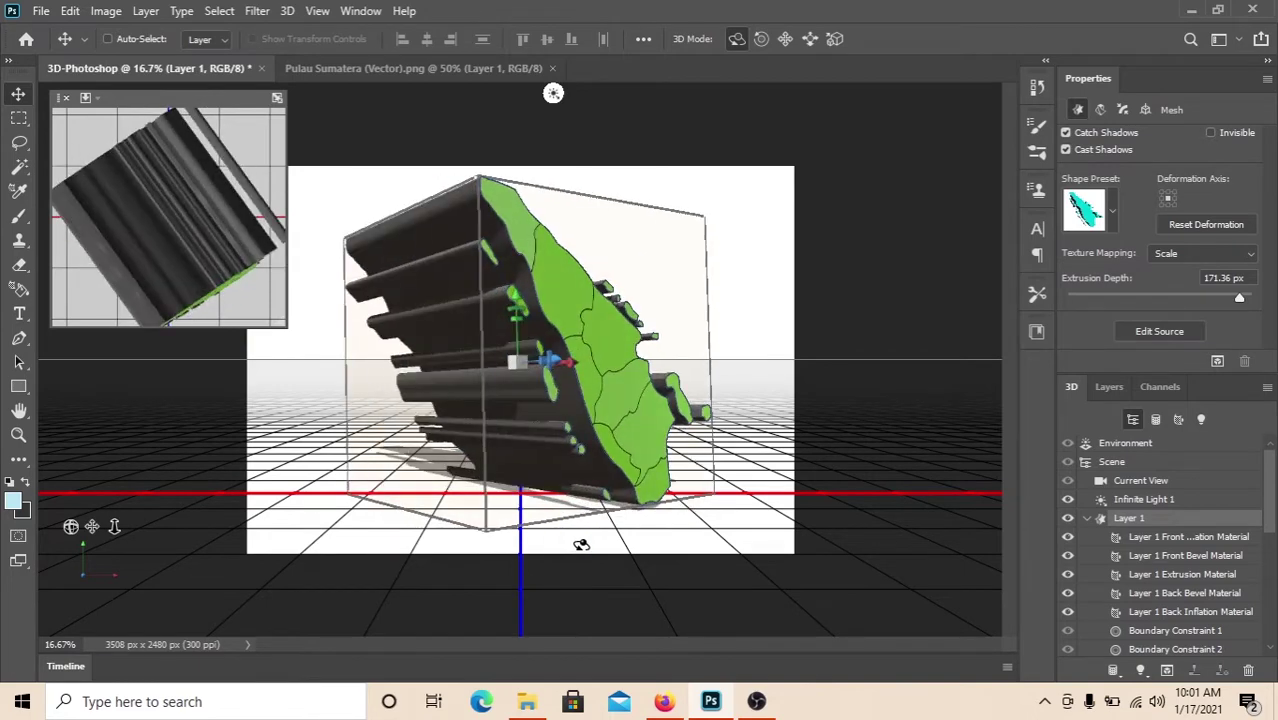
# - Thin the map along Z, keeping 70.26 px extrusion, and rotate it to show its top
pyautogui.click(1184, 295)
pyautogui.hotkey('ctrl', 'z')
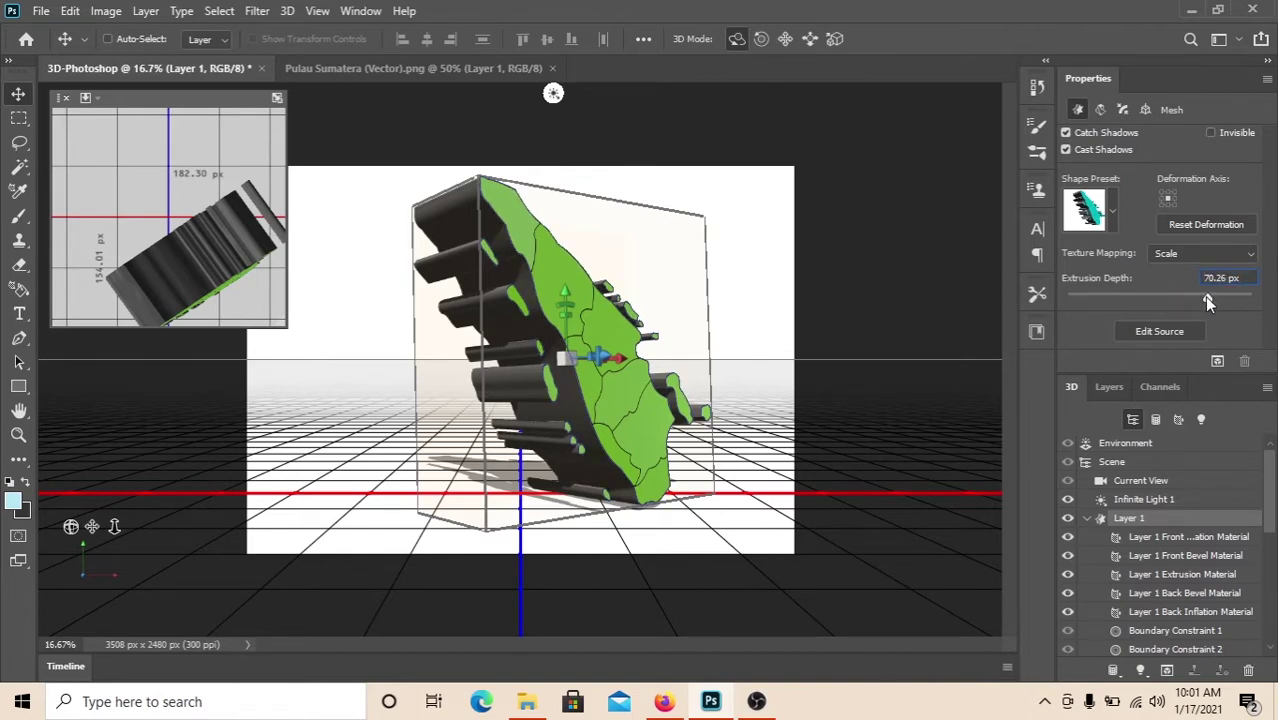
pyautogui.hotkey('ctrl', 'z')
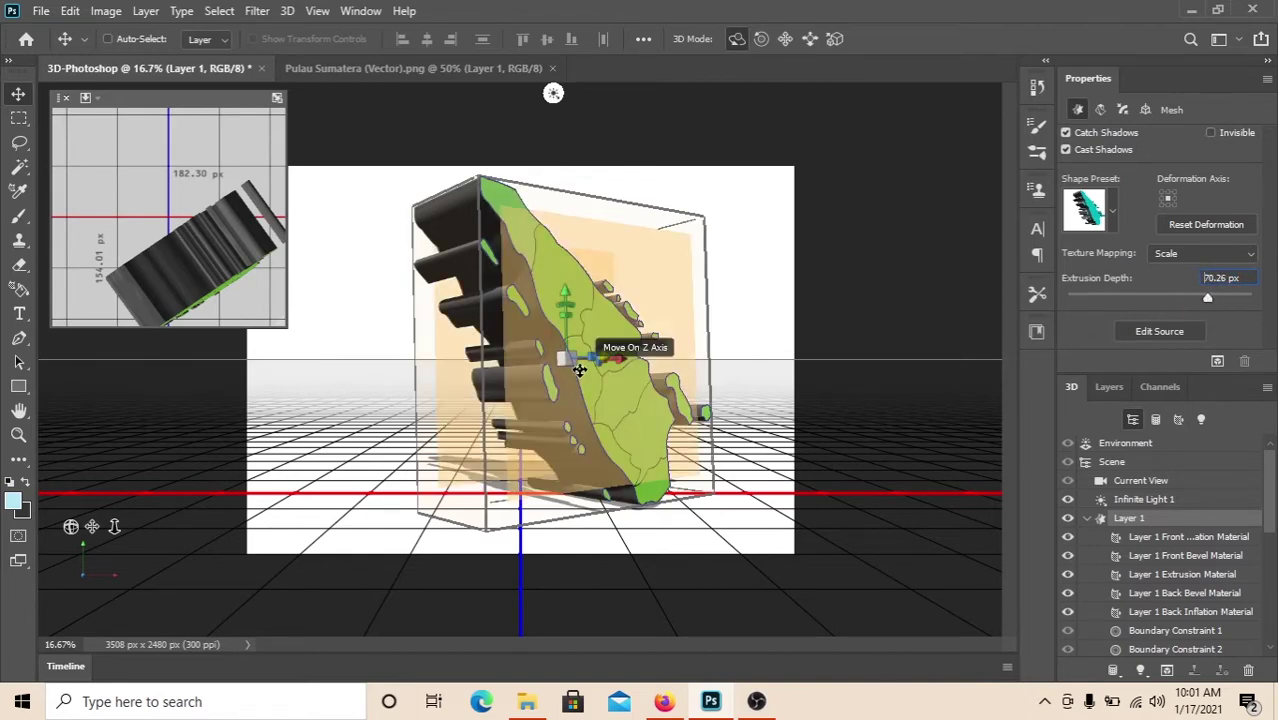
pyautogui.moveTo(600, 361); pyautogui.dragTo(540, 361)
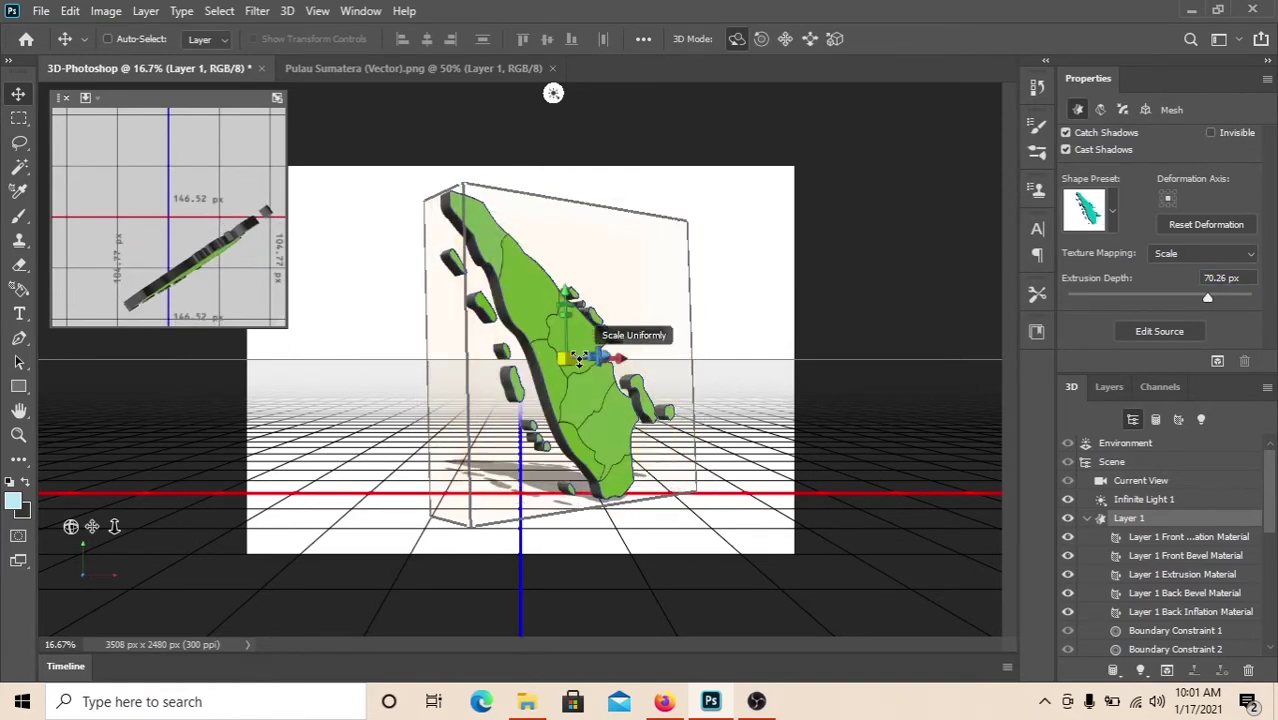
pyautogui.moveTo(592, 360); pyautogui.dragTo(603, 362)
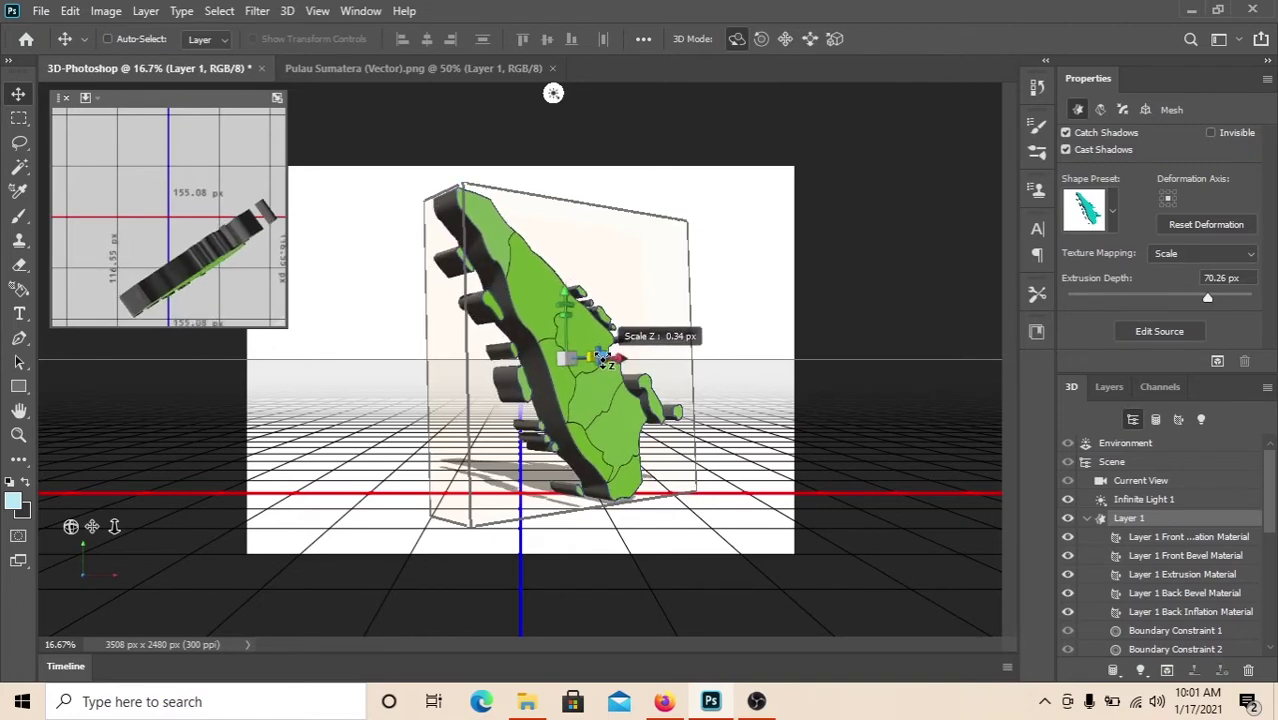
pyautogui.moveTo(604, 362); pyautogui.dragTo(572, 280)
pyautogui.moveTo(614, 563)
pyautogui.mouseDown()
pyautogui.moveTo(728, 565)
pyautogui.moveTo(584, 568)
pyautogui.mouseUp()
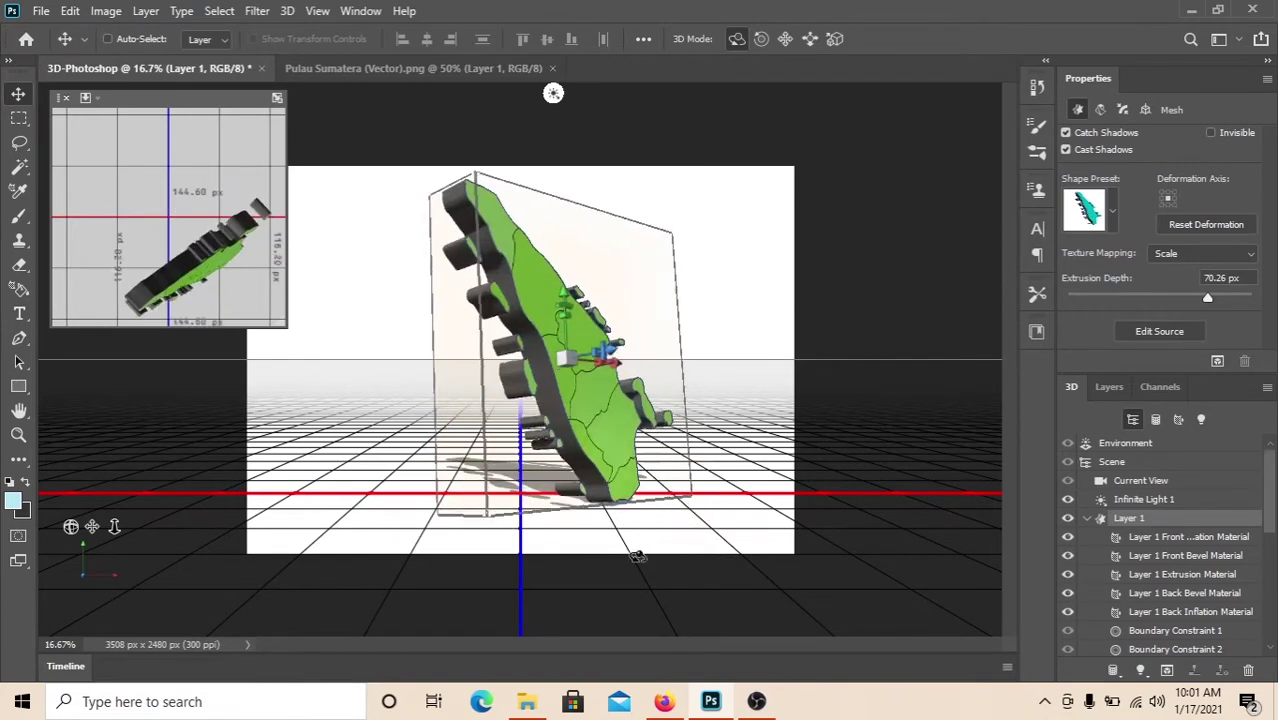
pyautogui.moveTo(439, 545)
pyautogui.mouseDown()
pyautogui.moveTo(366, 360)
pyautogui.moveTo(499, 427)
pyautogui.mouseUp()
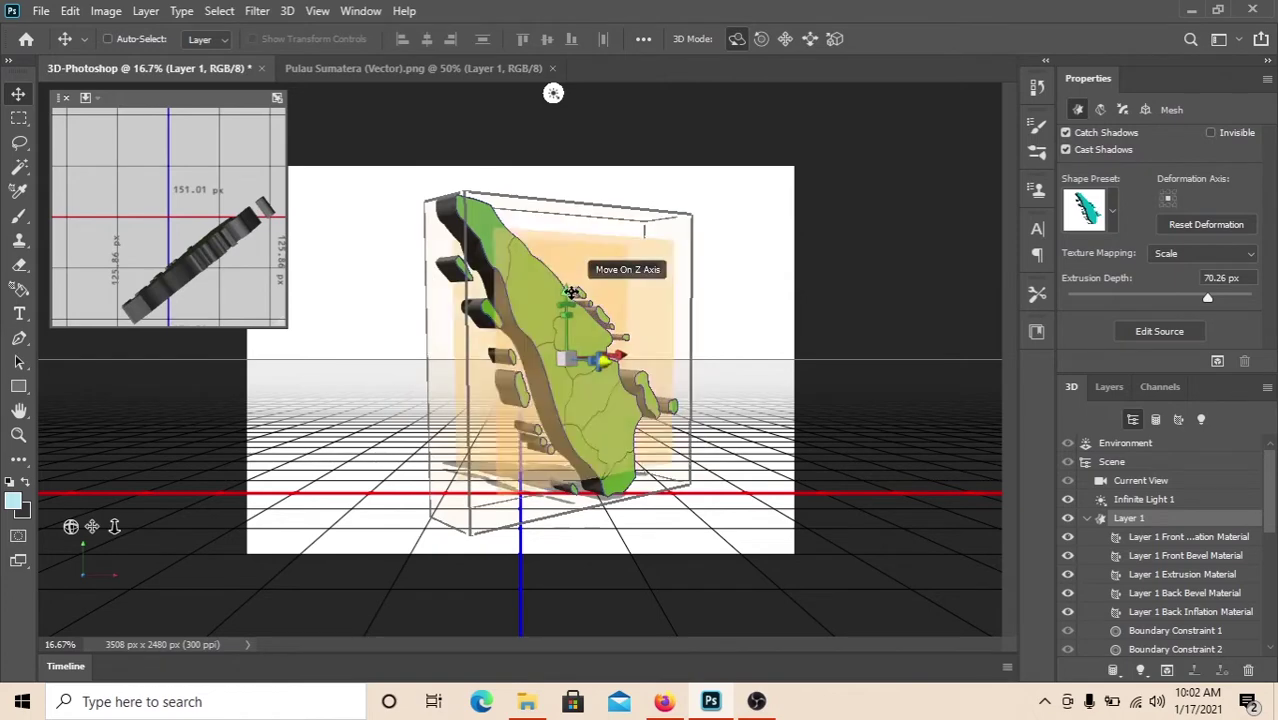
# - Tilt the 3D map almost flat with its green top visible, then show the Layers panel
pyautogui.moveTo(598, 363); pyautogui.dragTo(590, 334)
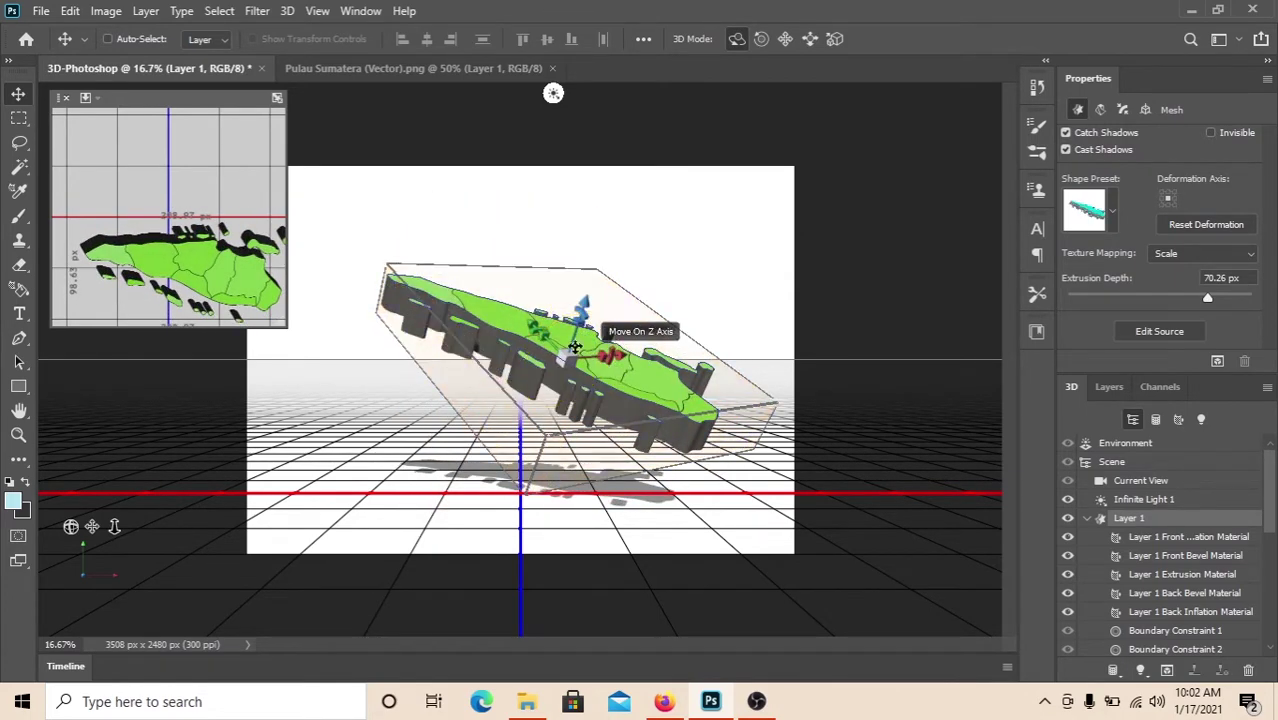
pyautogui.moveTo(569, 323)
pyautogui.mouseDown()
pyautogui.moveTo(622, 355)
pyautogui.moveTo(578, 333)
pyautogui.mouseUp()
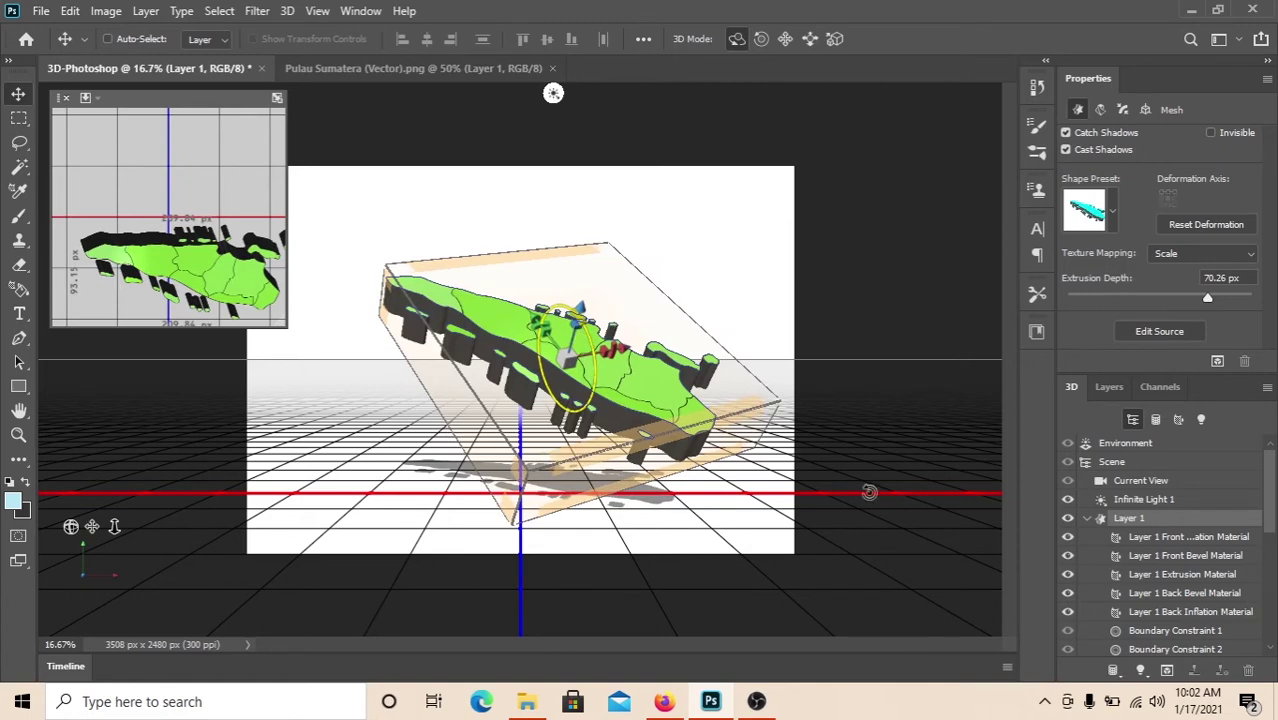
pyautogui.moveTo(869, 492); pyautogui.dragTo(573, 333)
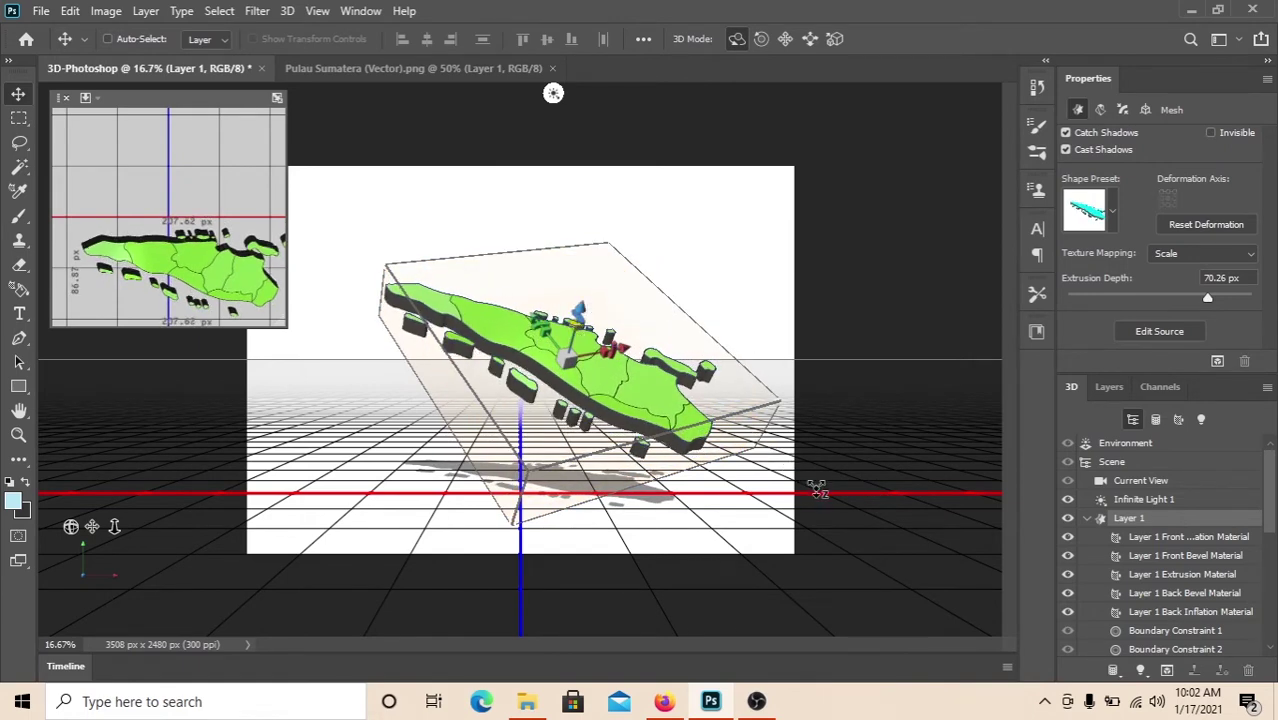
pyautogui.moveTo(694, 543); pyautogui.dragTo(684, 540)
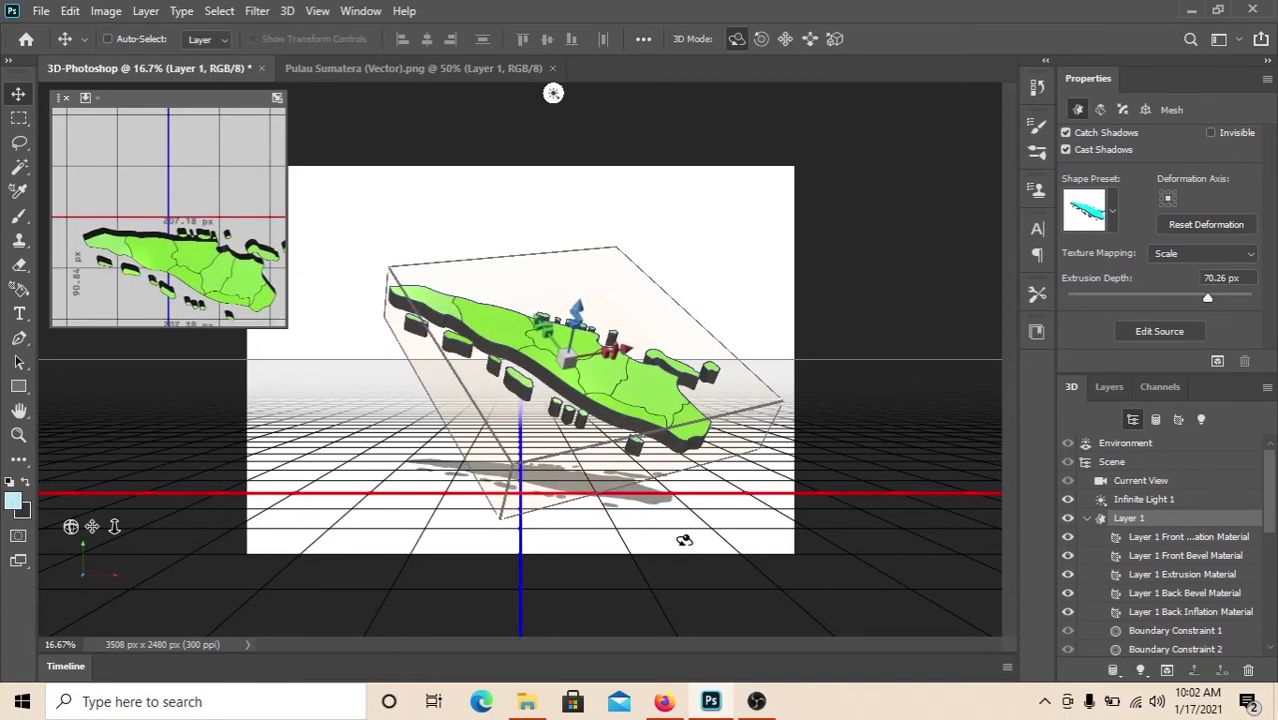
pyautogui.click(1120, 390)
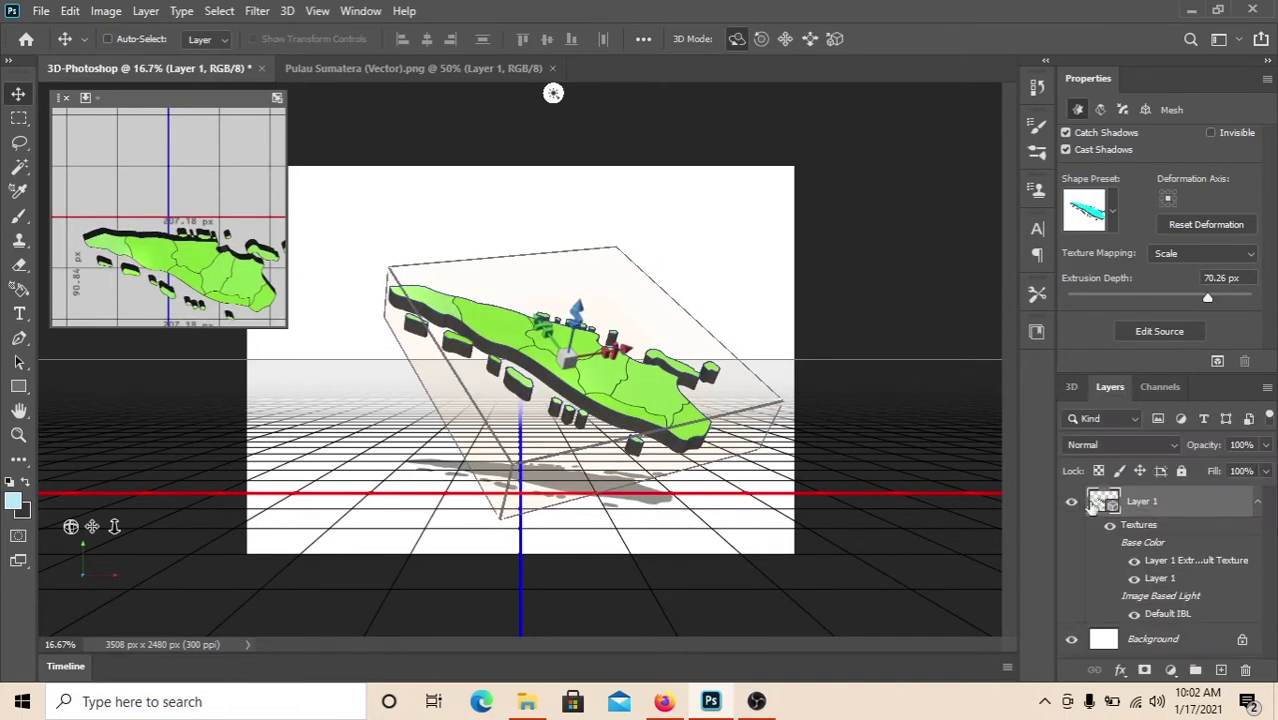
# - Convert Layer 1 to an embedded Smart Object and shift it left to X 638 px
pyautogui.rightClick(1146, 503)
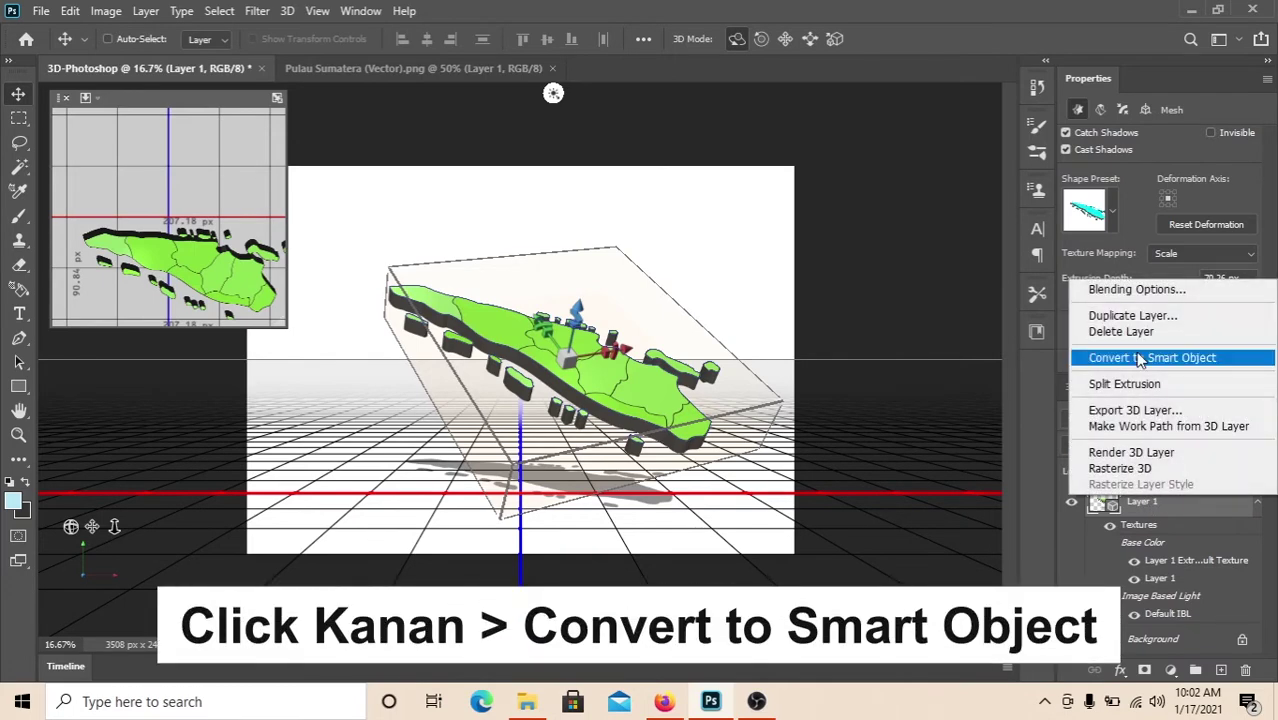
pyautogui.click(1120, 359)
pyautogui.moveTo(672, 404)
pyautogui.mouseDown()
pyautogui.moveTo(614, 402)
pyautogui.moveTo(625, 413)
pyautogui.mouseUp()
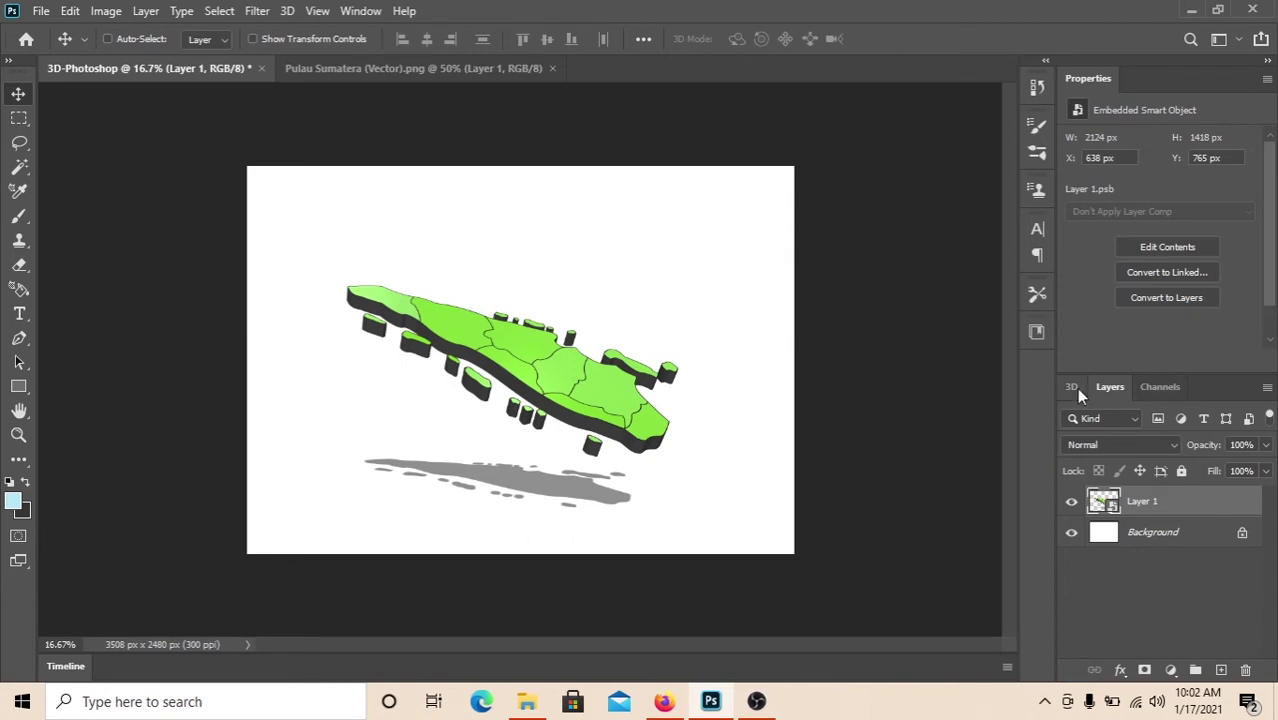
# - Turn off the ground shadow of Infinite Light 1 inside the Layer 1.psb 3D scene
pyautogui.doubleClick(1100, 502)
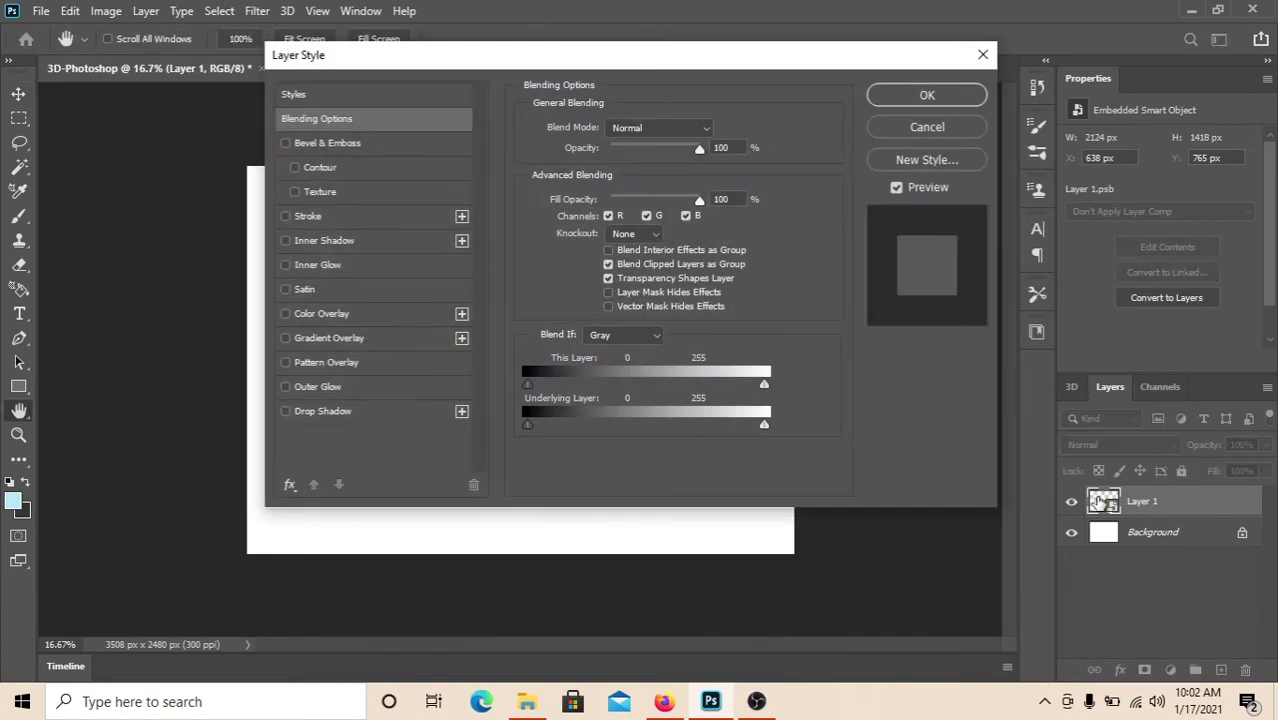
pyautogui.click(963, 130)
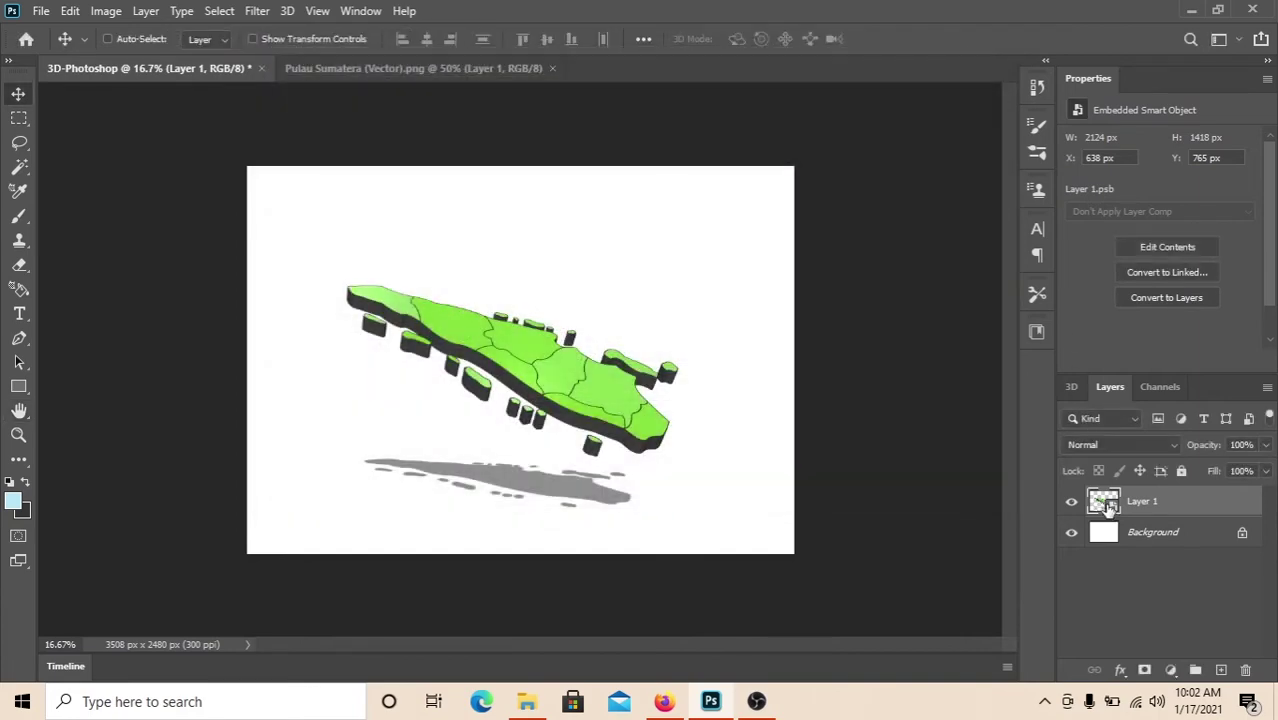
pyautogui.doubleClick(1104, 502)
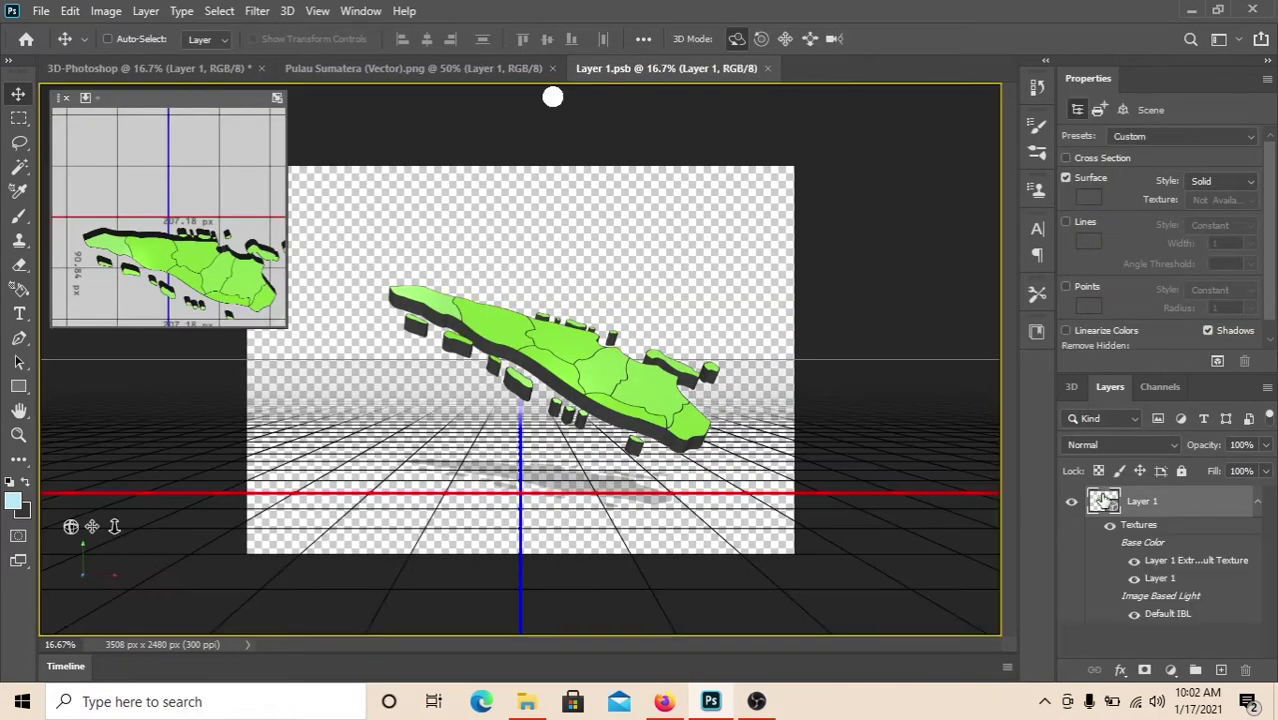
pyautogui.click(1071, 388)
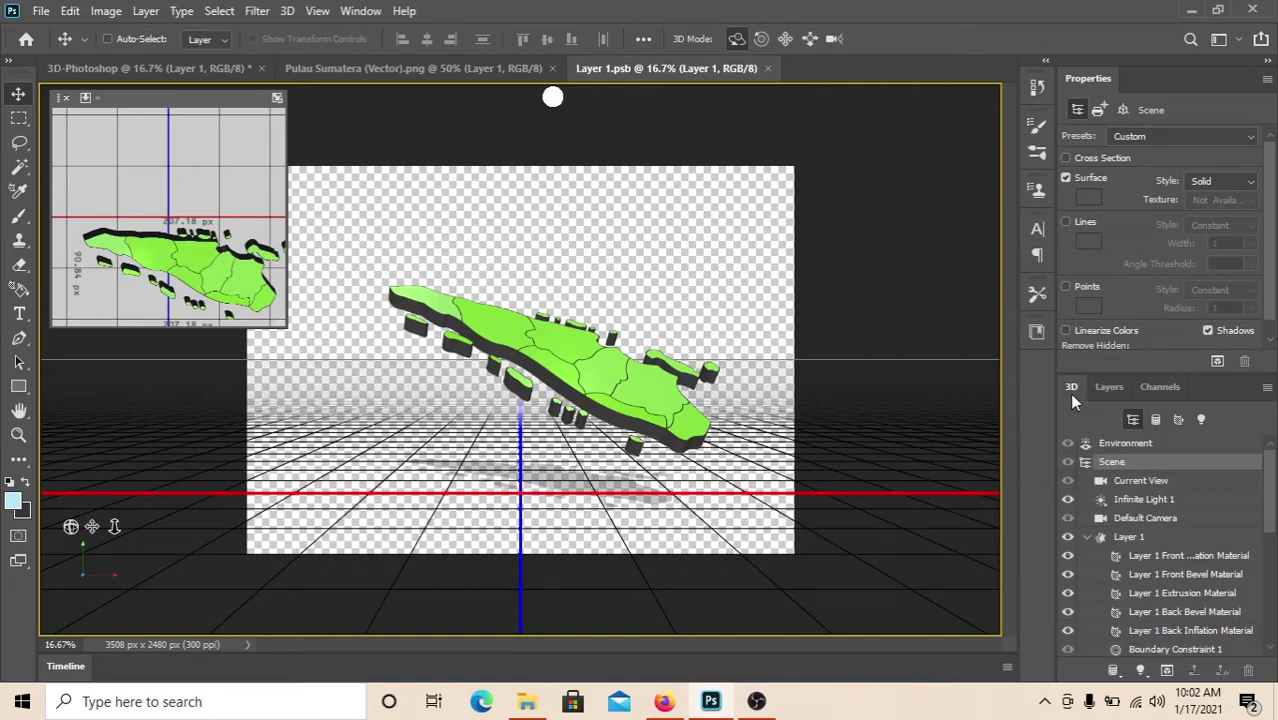
pyautogui.click(1129, 502)
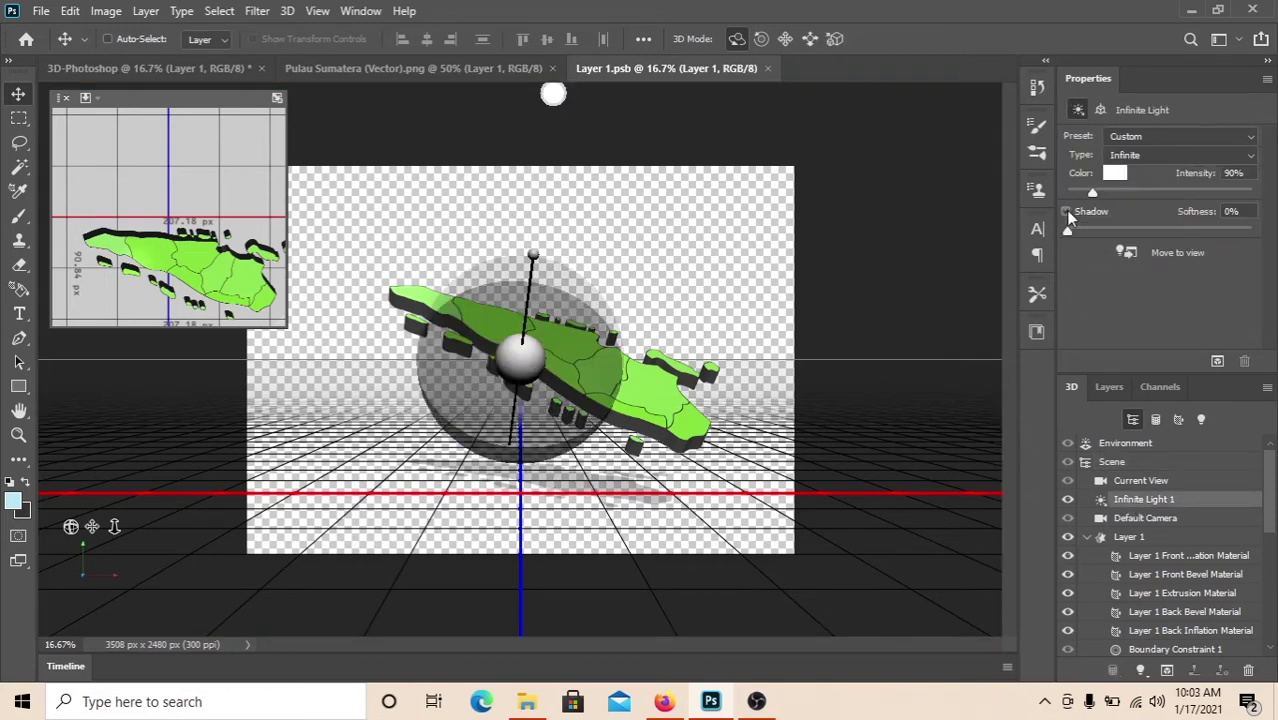
pyautogui.click(1066, 211)
pyautogui.click(1109, 388)
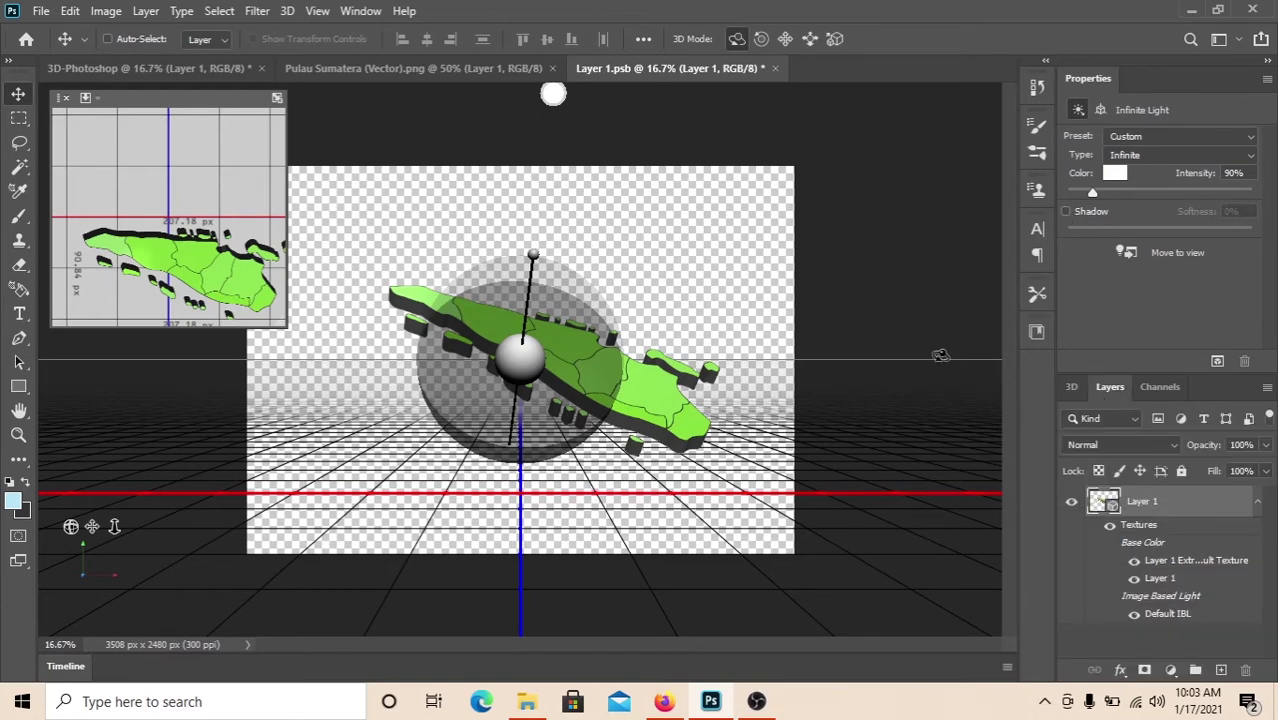
# - Save the edited Layer 1.psb and close the Pulau Sumatera document
pyautogui.click(193, 72)
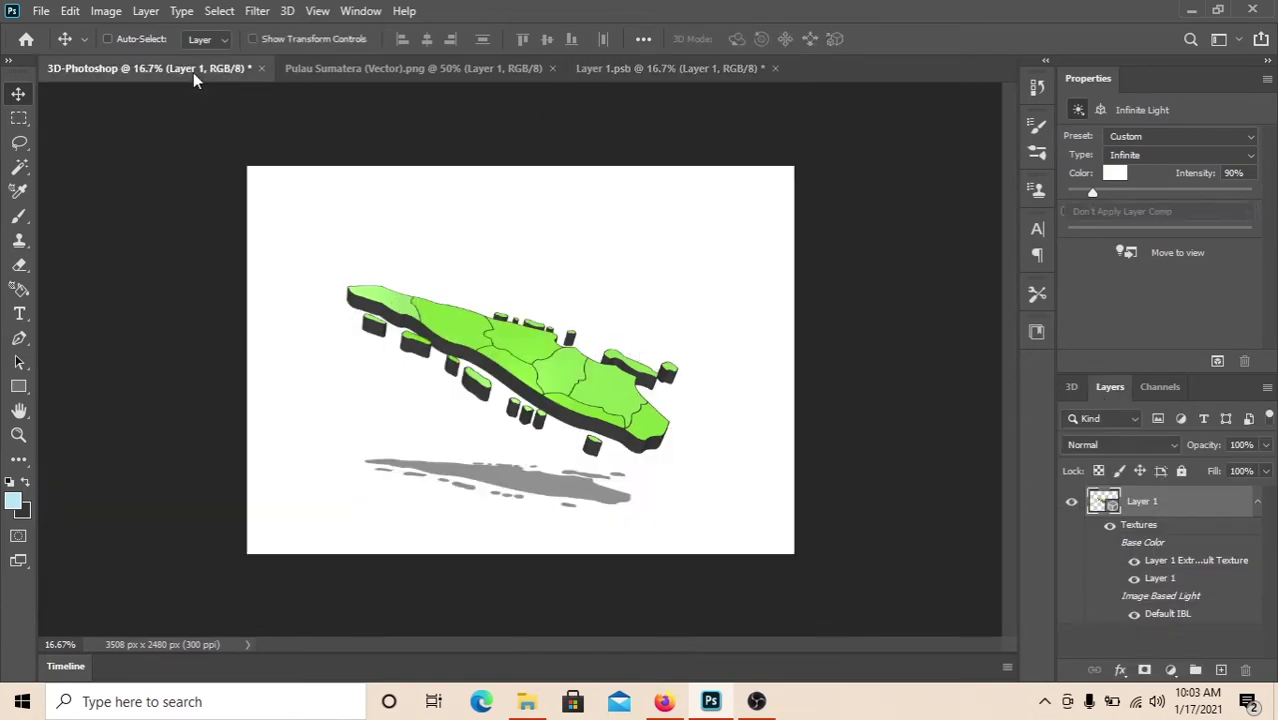
pyautogui.click(613, 69)
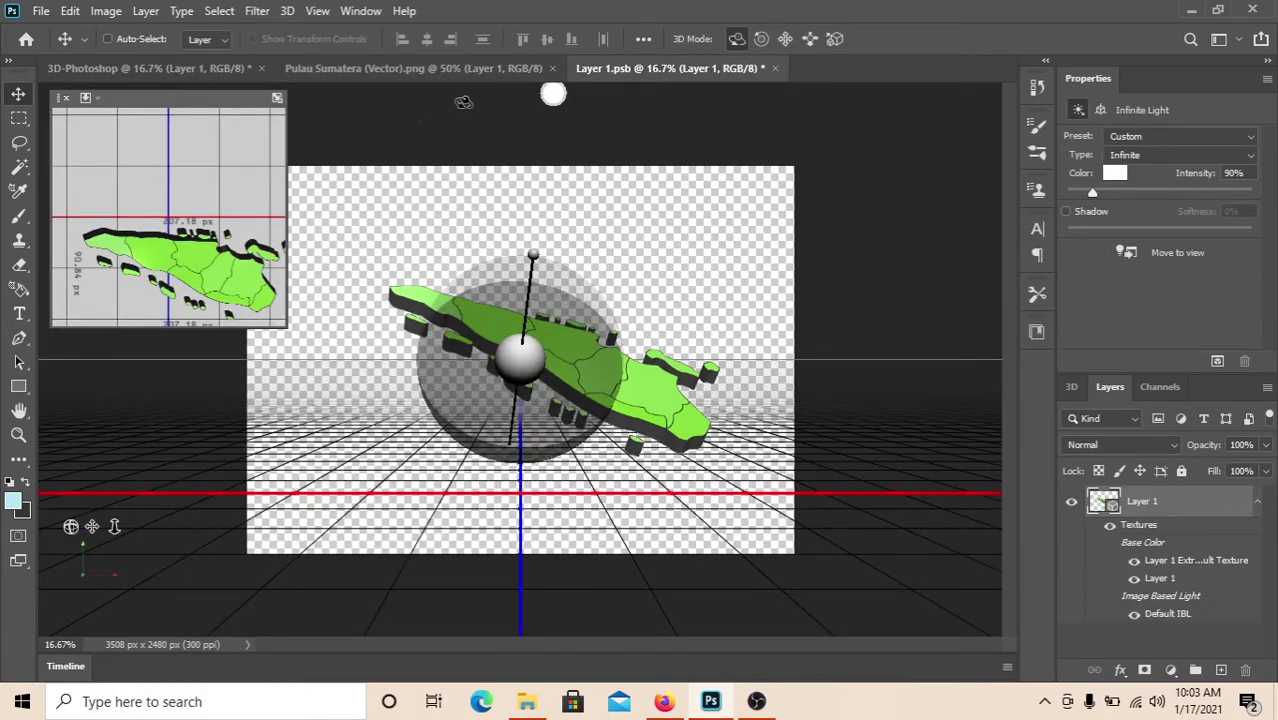
pyautogui.hotkey('ctrl', 's')
pyautogui.click(429, 65)
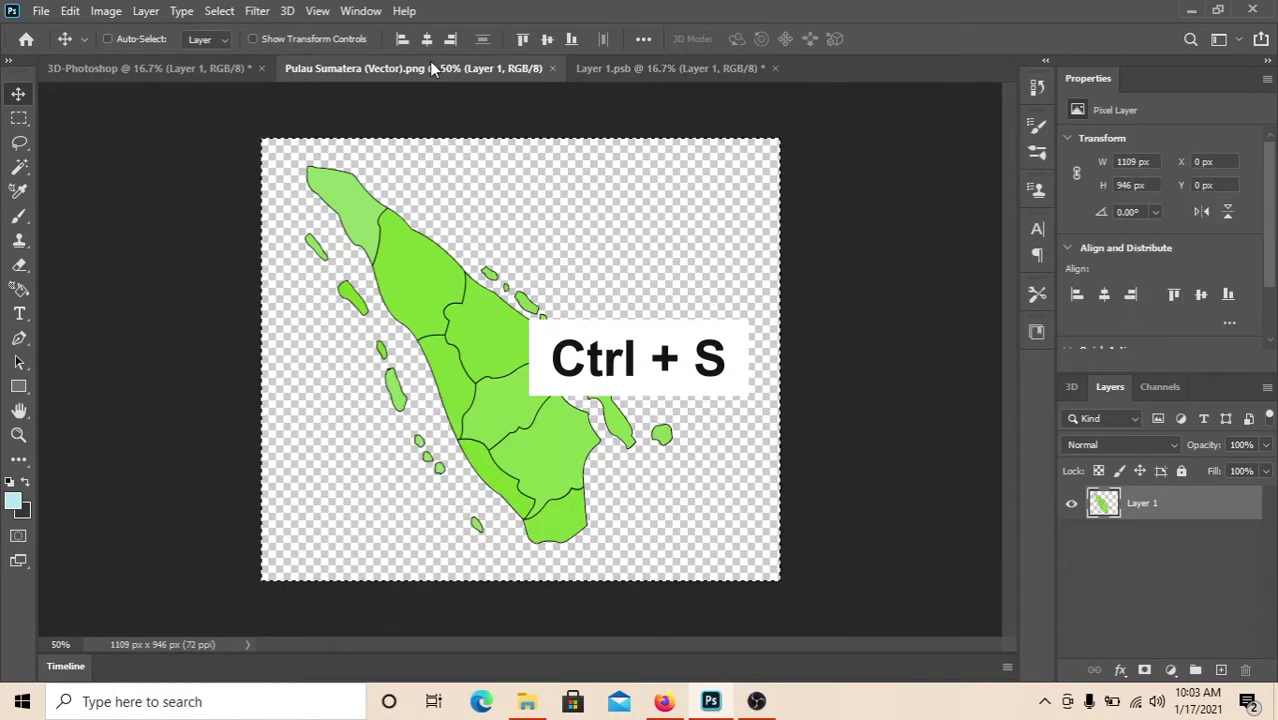
pyautogui.click(551, 68)
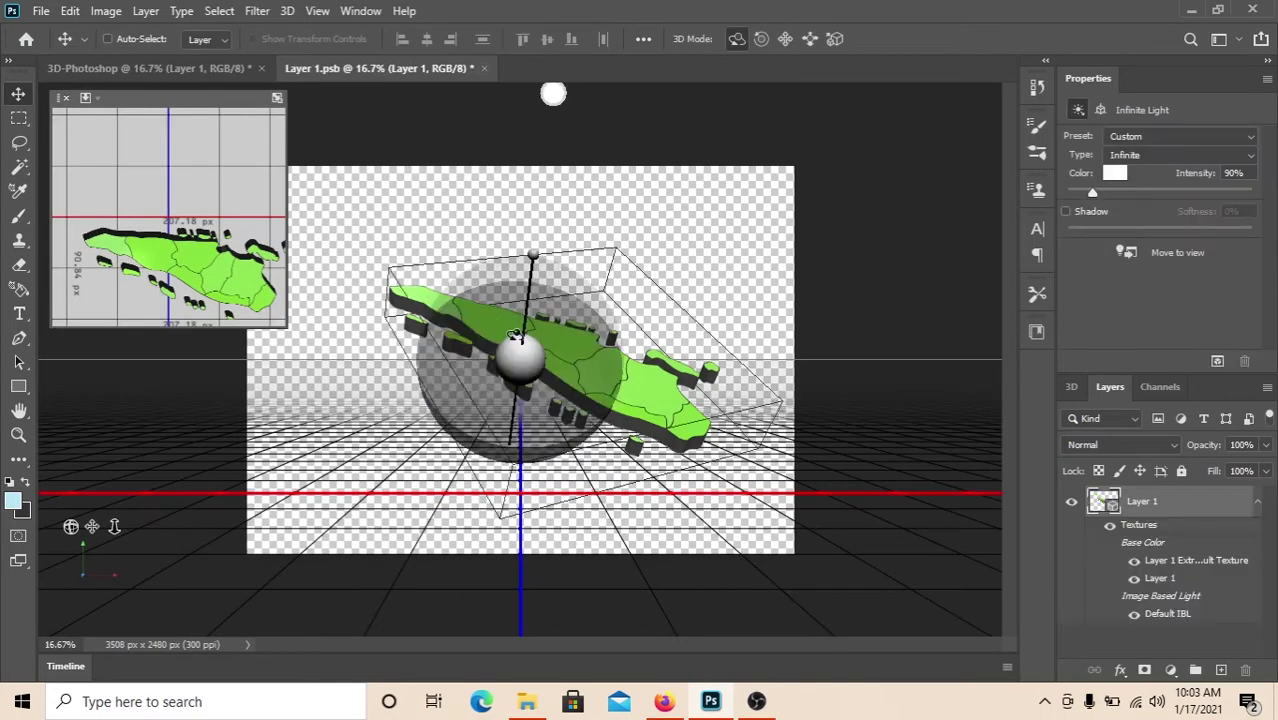
pyautogui.hotkey('ctrl', 's')
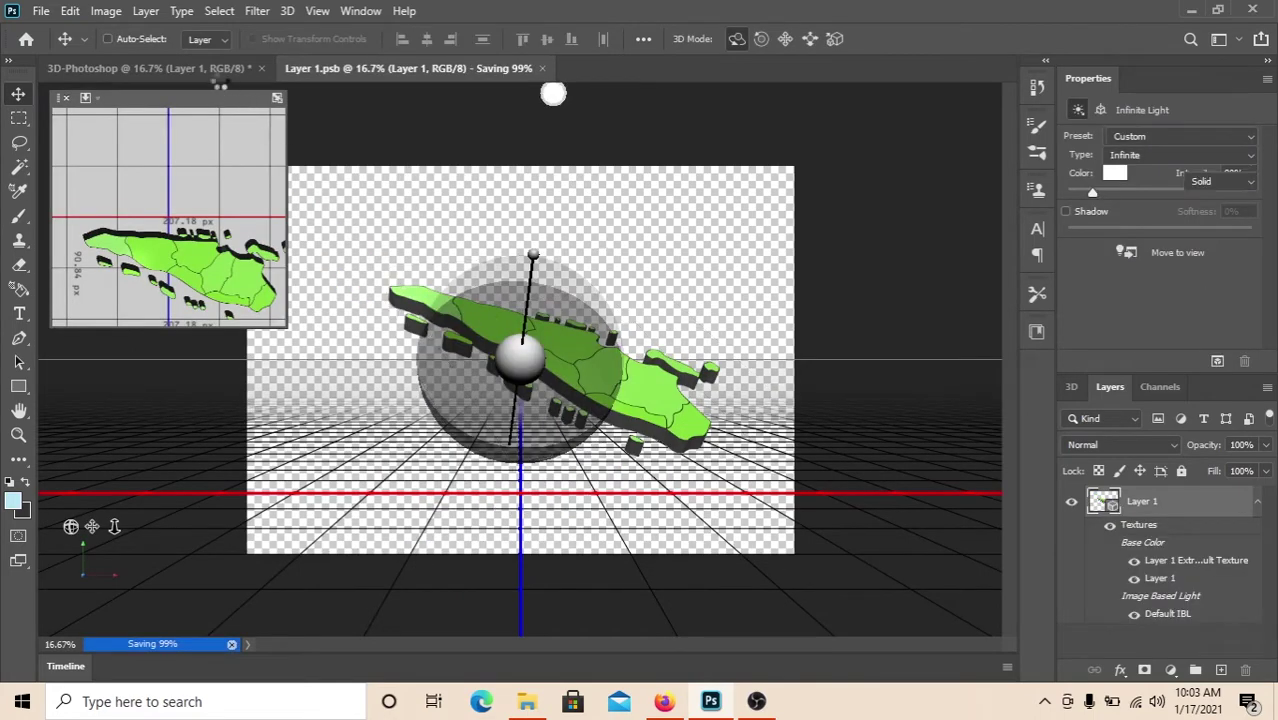
pyautogui.click(205, 68)
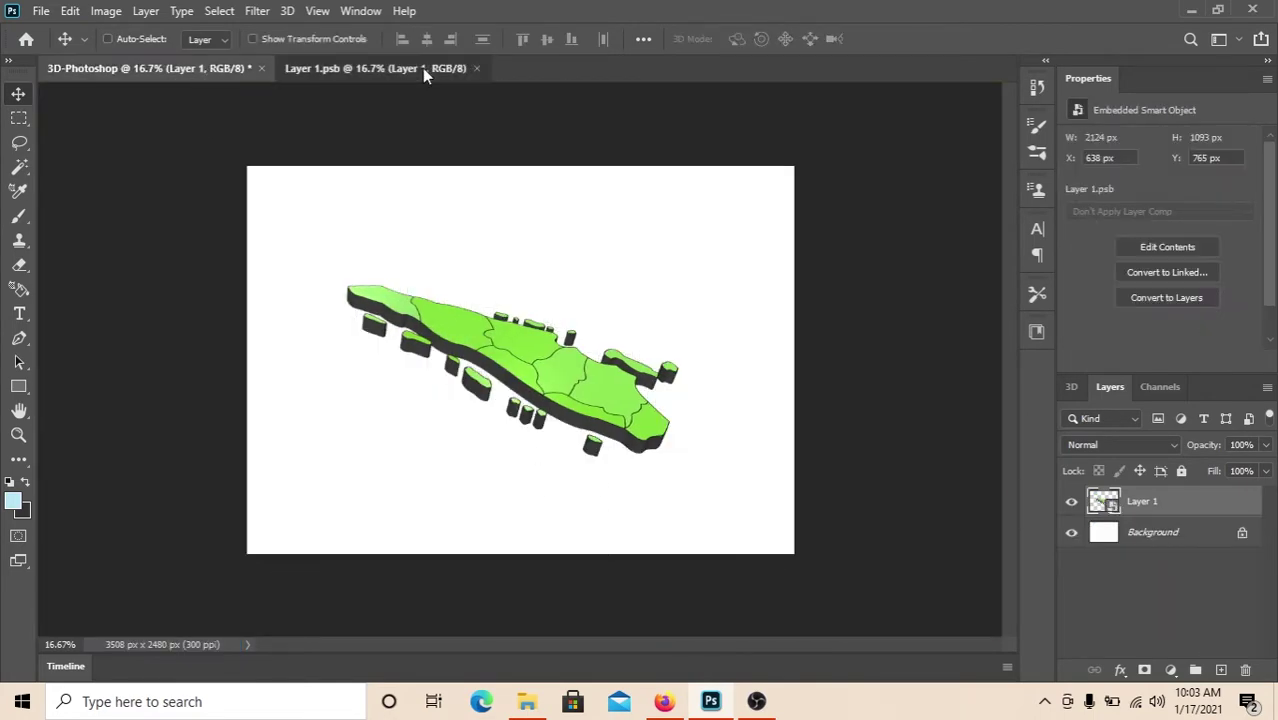
pyautogui.click(430, 68)
# - Close Layer 1.psb, nudge the map lower, and fill the Background with light blue #bbeaf9
pyautogui.click(477, 68)
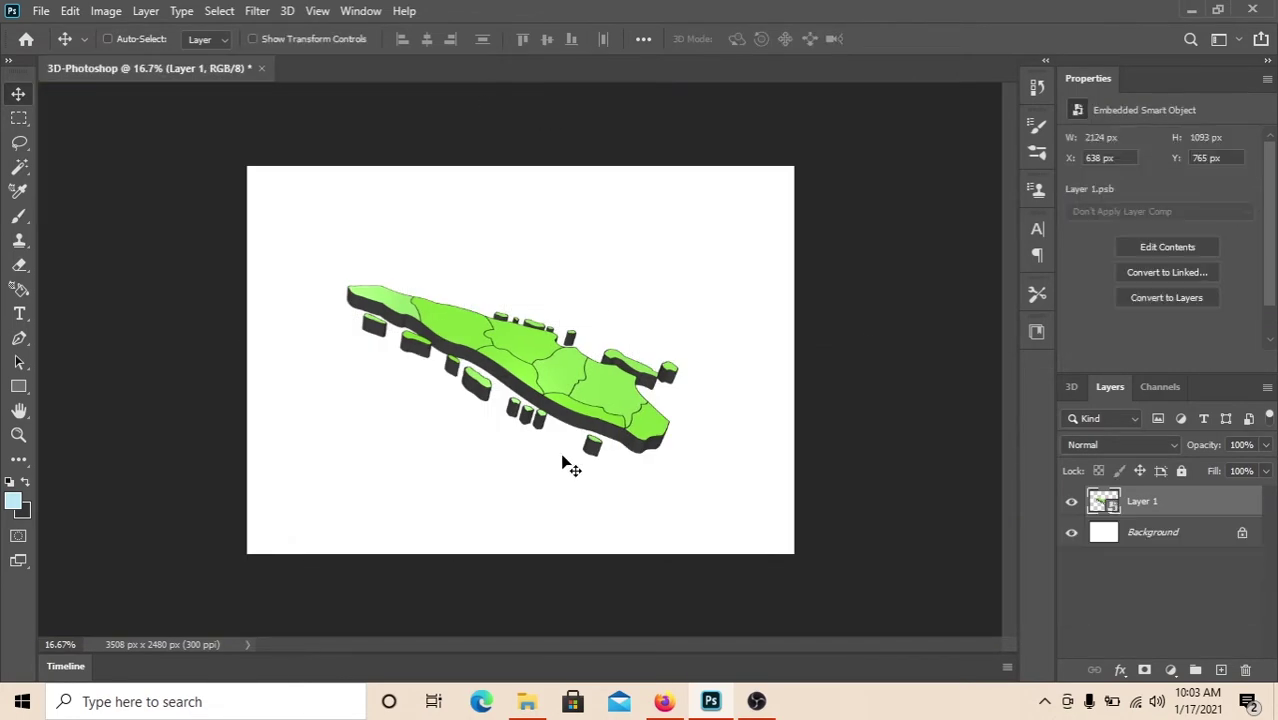
pyautogui.moveTo(573, 383); pyautogui.dragTo(577, 392)
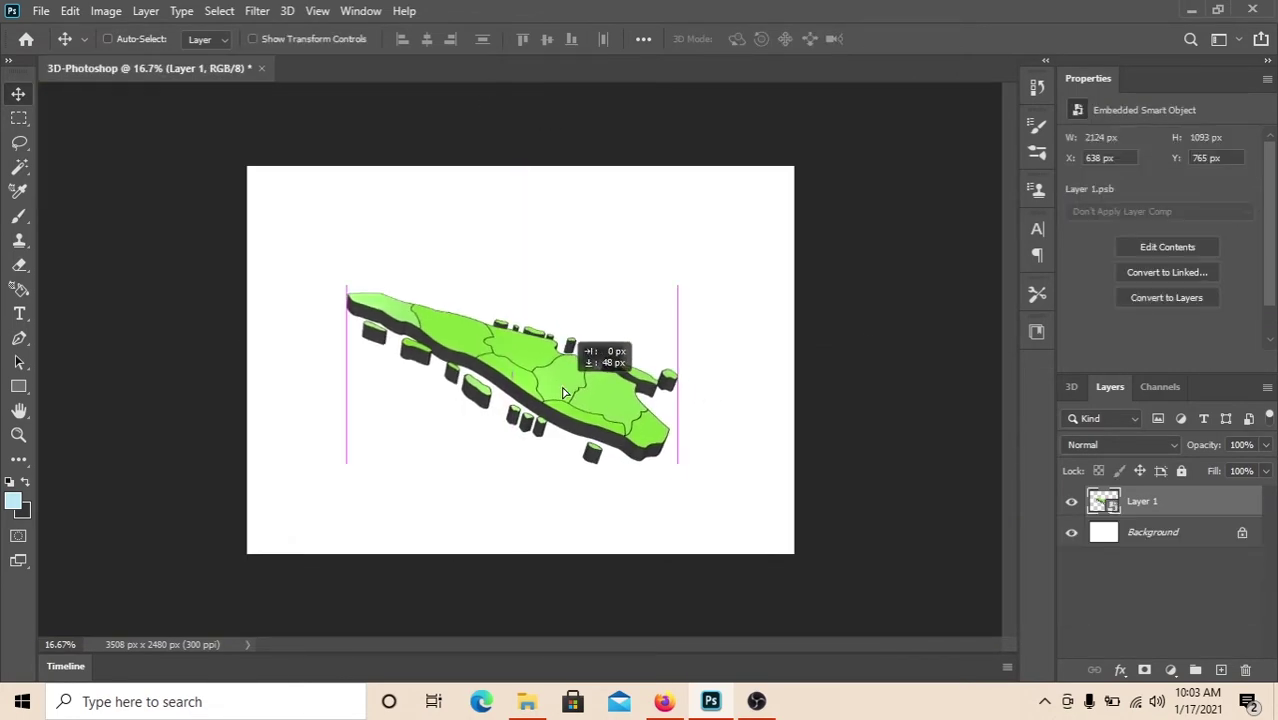
pyautogui.click(1168, 534)
pyautogui.click(13, 501)
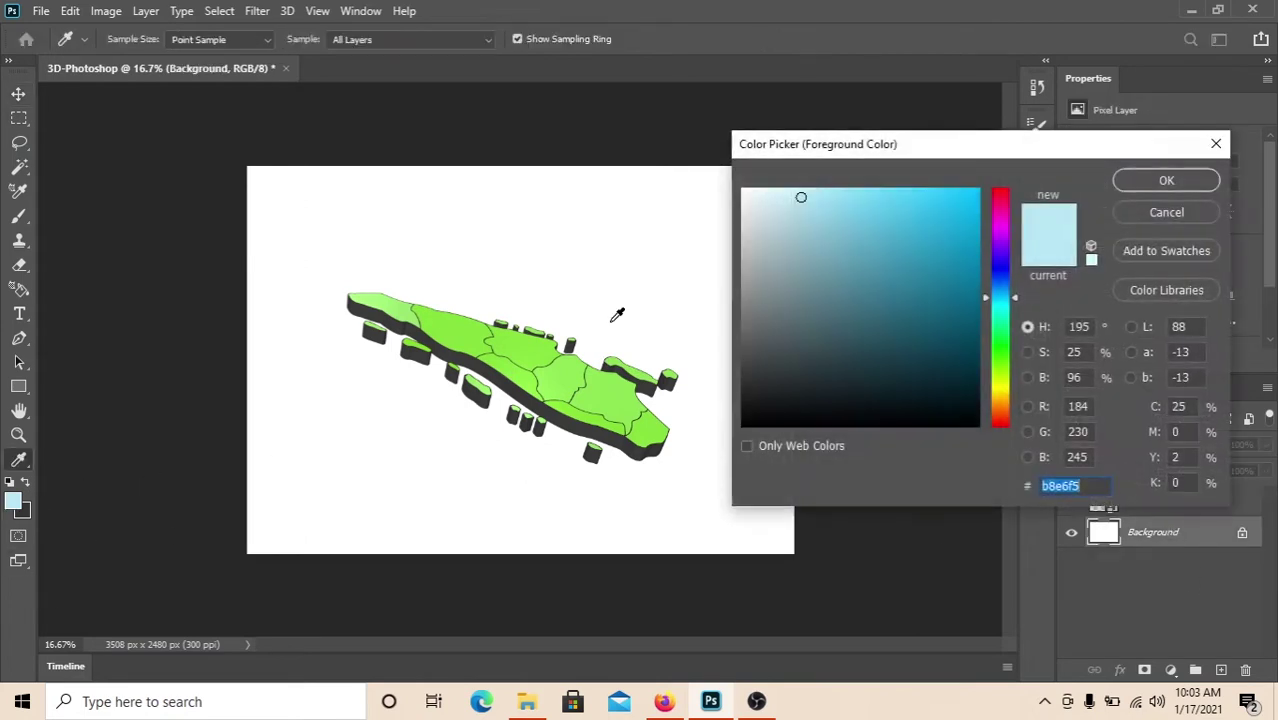
pyautogui.click(801, 193)
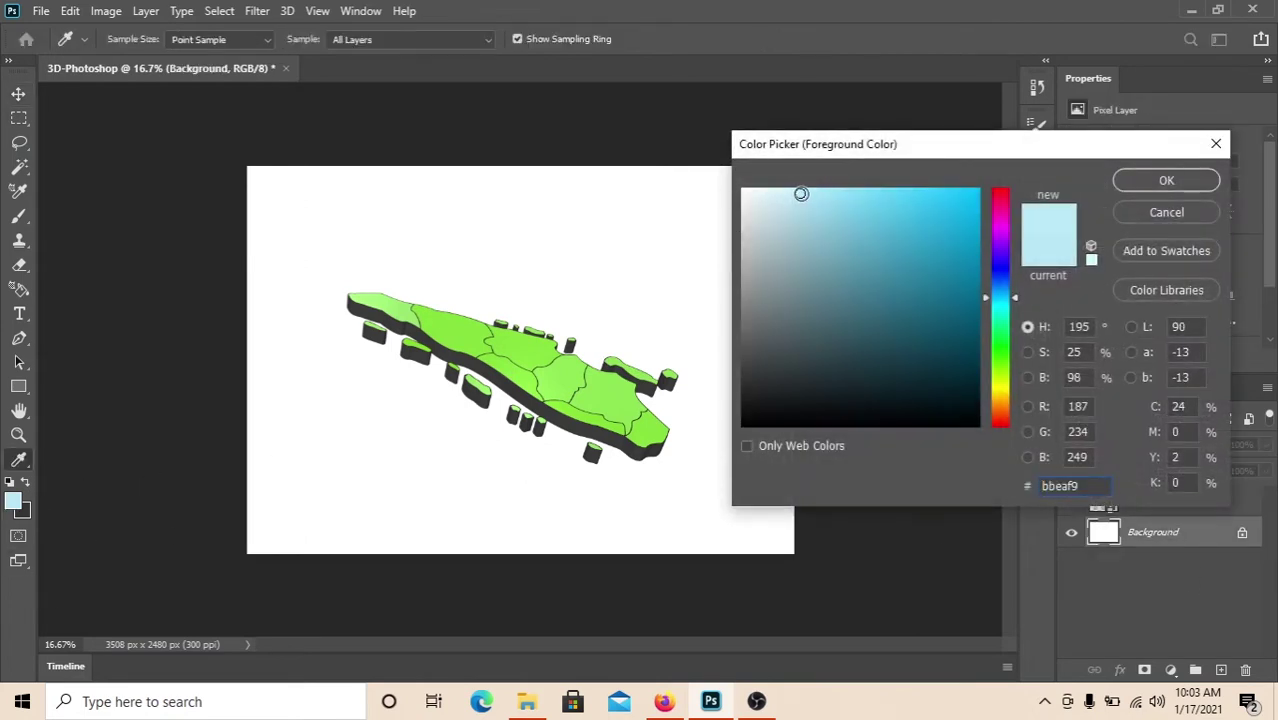
pyautogui.press('Return')
pyautogui.hotkey('alt', 'Delete')
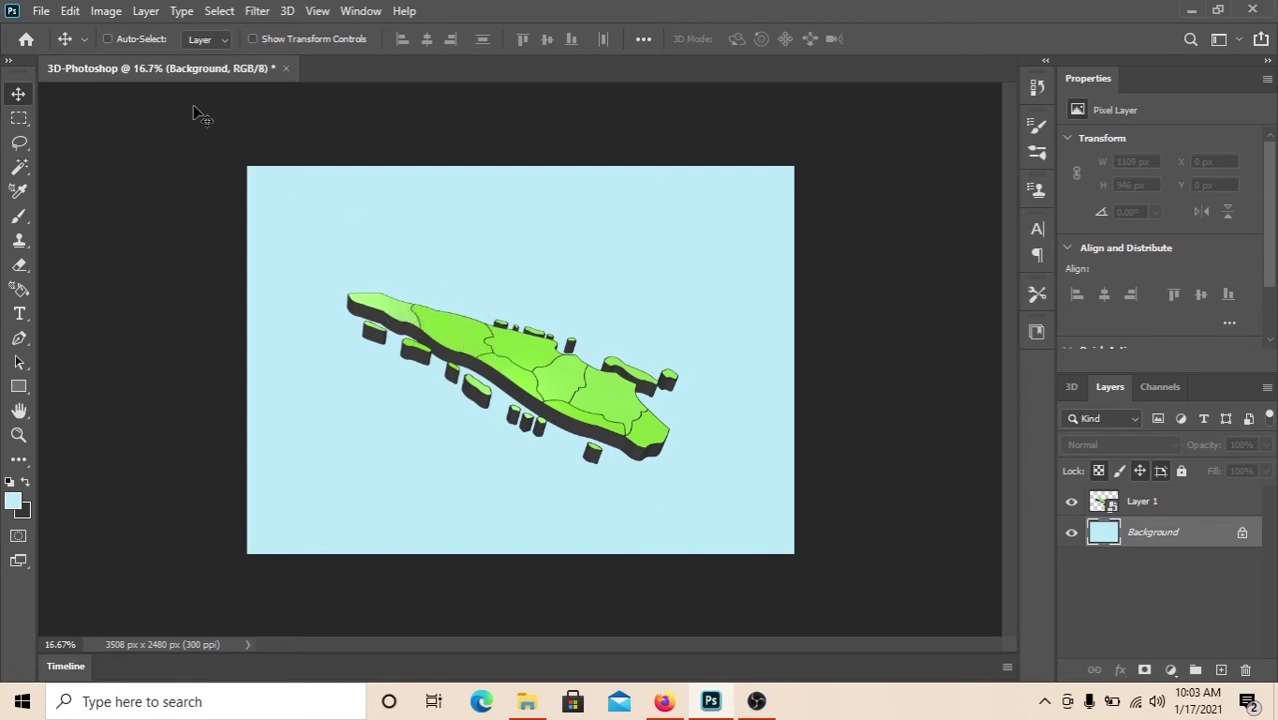
# - Paste the black map-pin image into 3D-Photoshop as Layer 2 above Layer 1
pyautogui.click(41, 10)
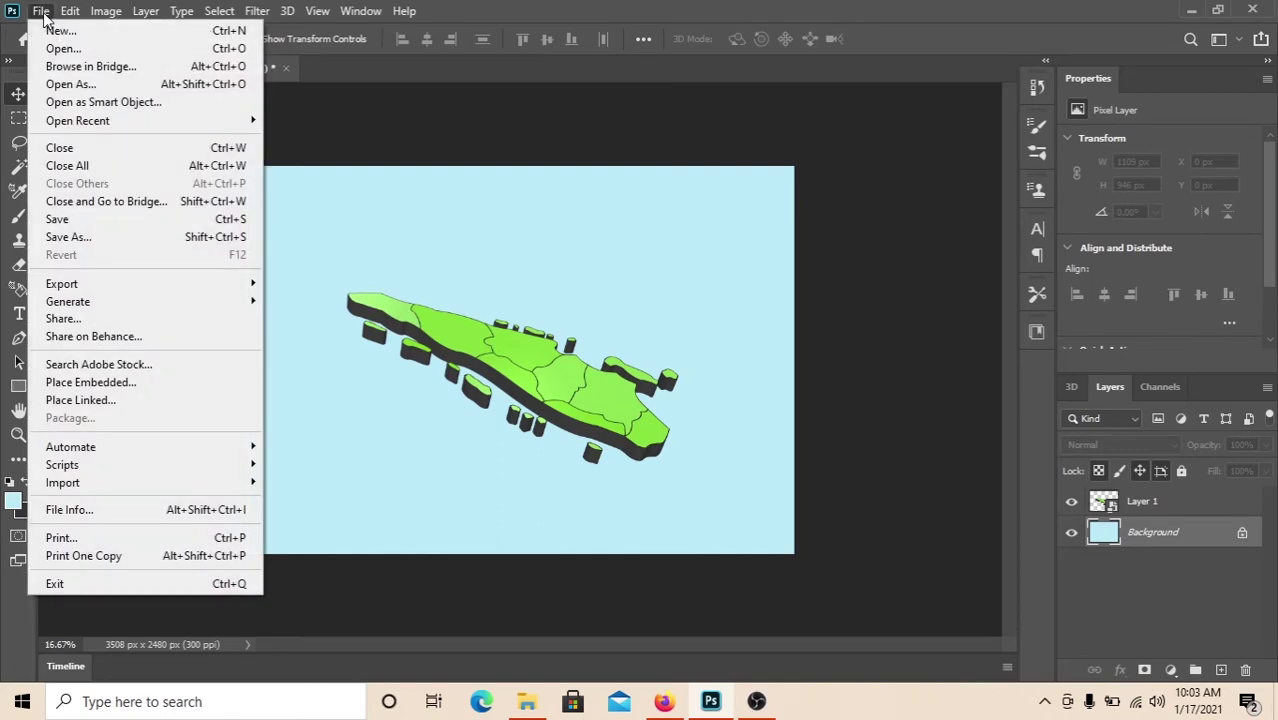
pyautogui.click(62, 47)
pyautogui.click(392, 232)
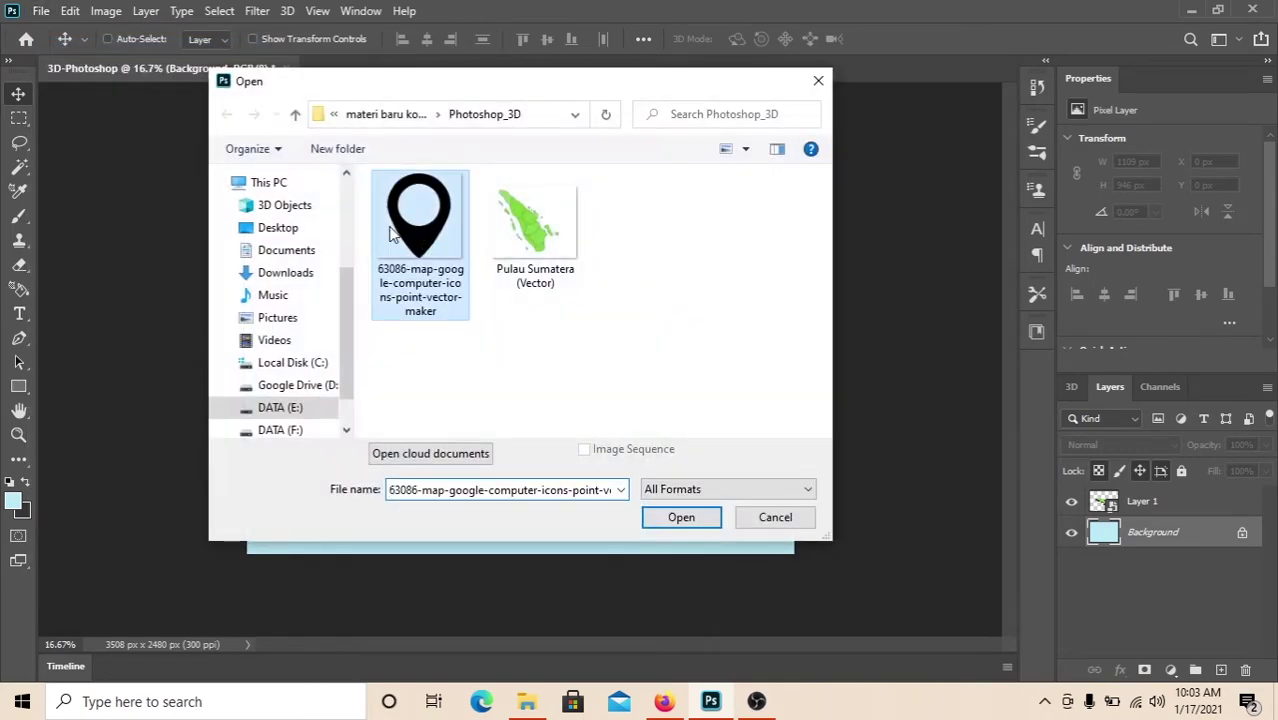
pyautogui.click(712, 519)
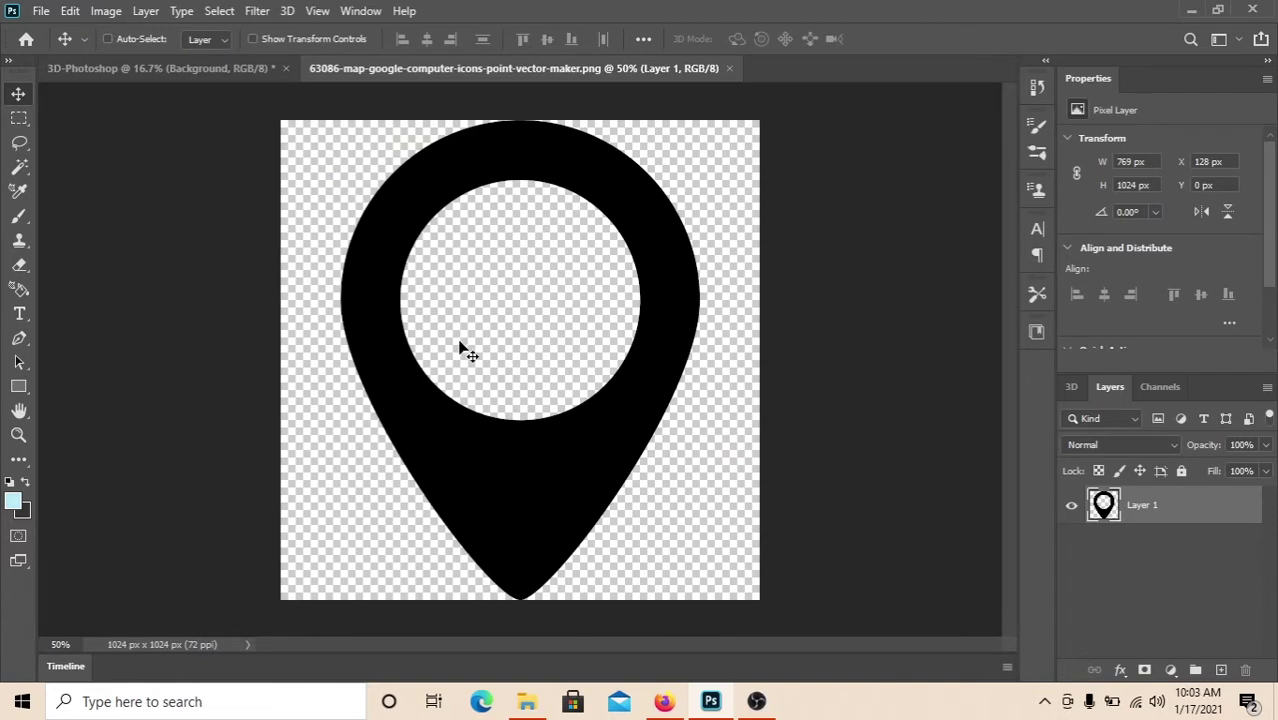
pyautogui.hotkey('ctrl', 'a')
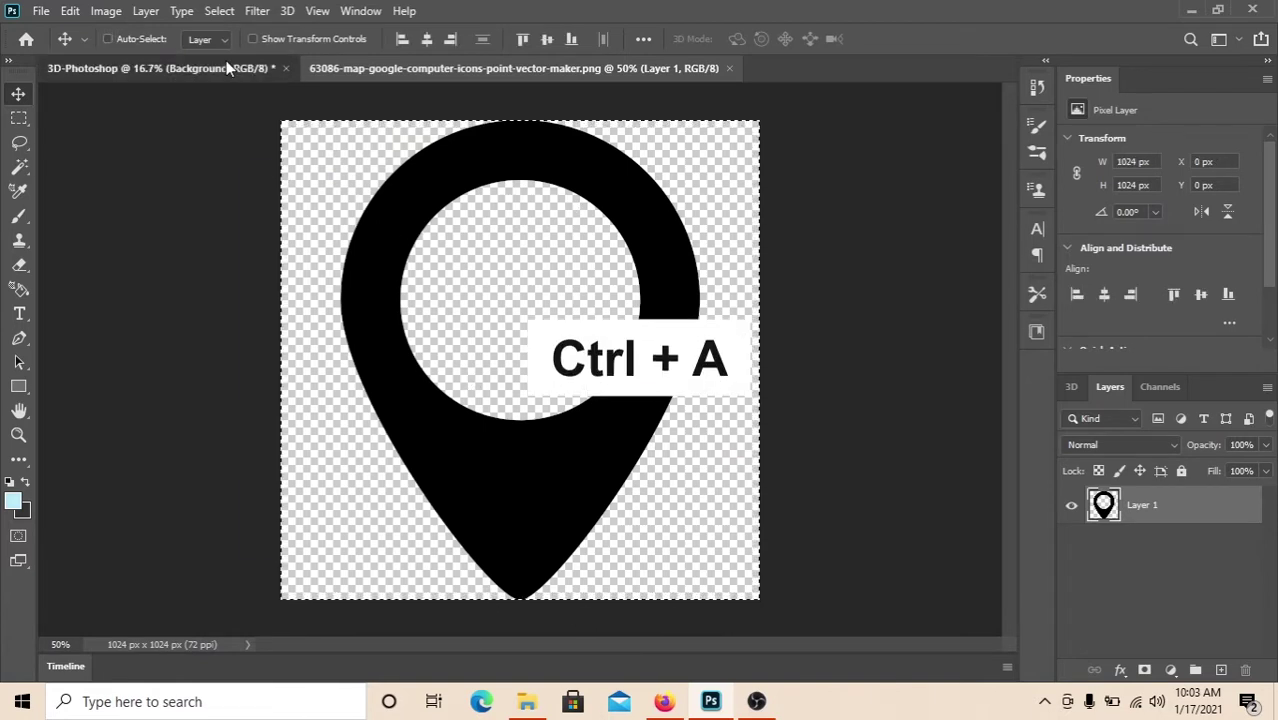
pyautogui.click(226, 67)
pyautogui.hotkey('ctrl', 'c')
pyautogui.hotkey('ctrl', 'v')
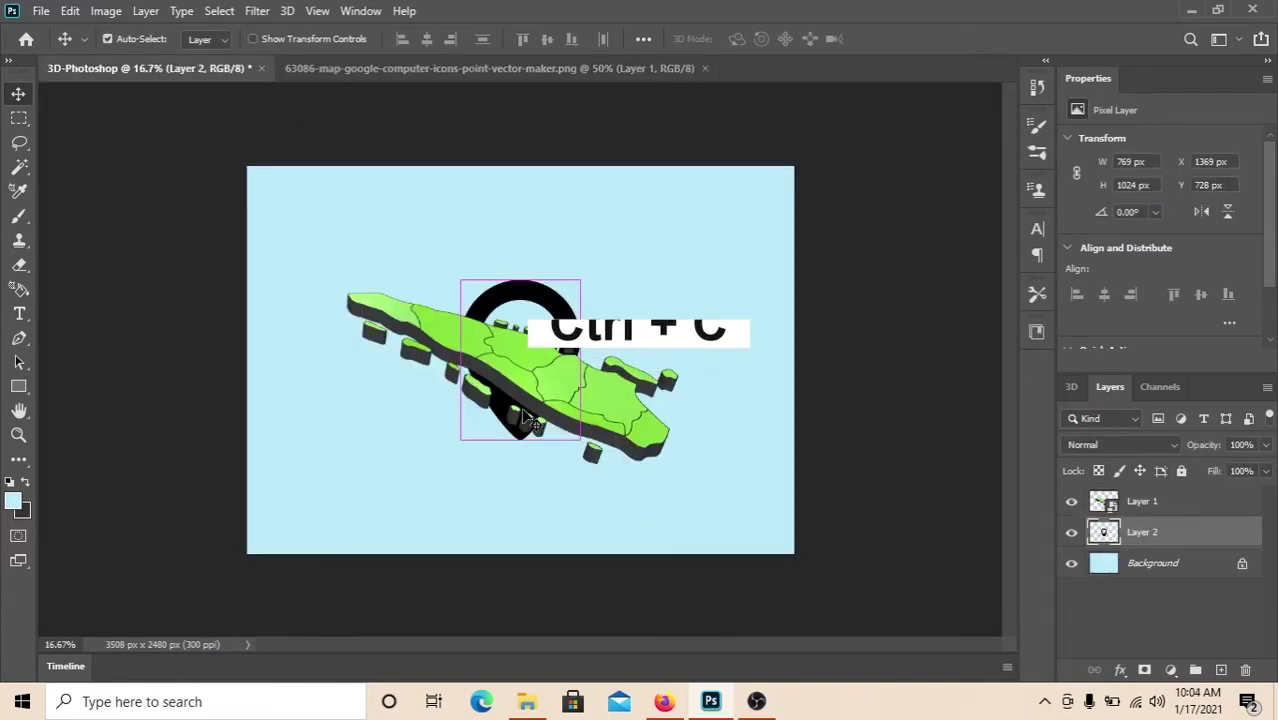
pyautogui.moveTo(1160, 534); pyautogui.dragTo(1160, 490)
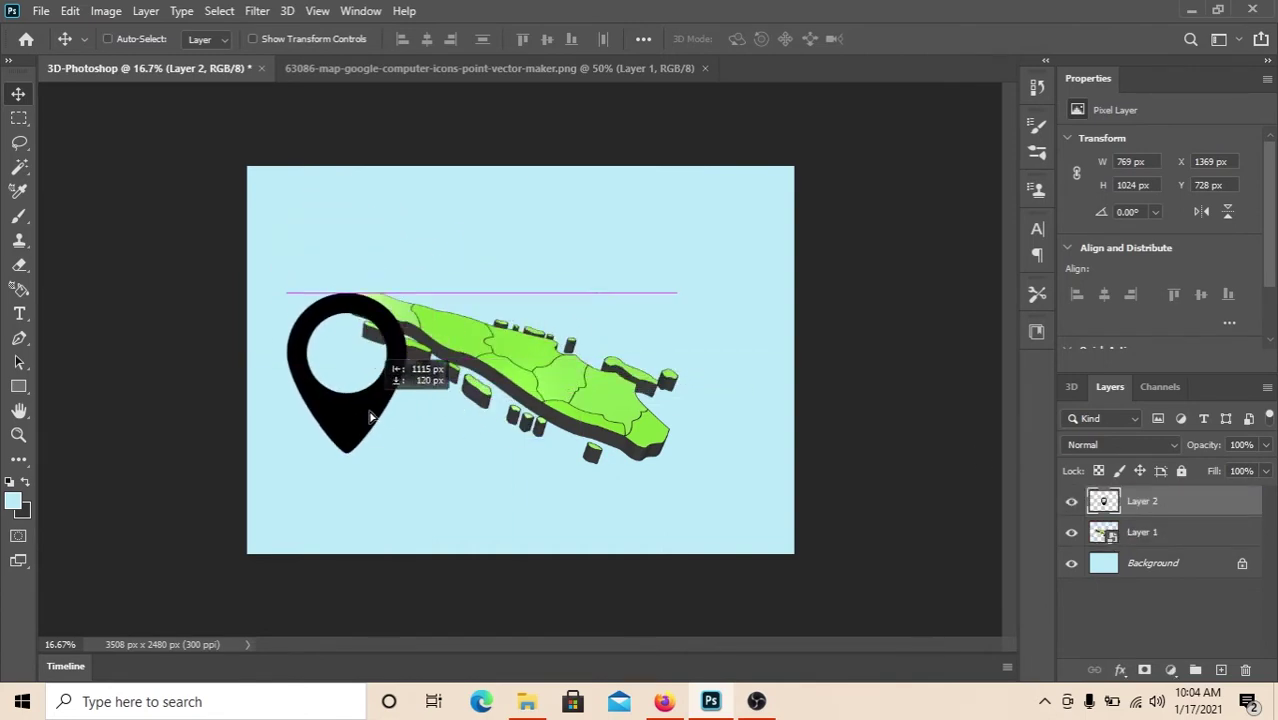
# - Shrink the pin to a 219 x 292 px marker on the map's western end
pyautogui.moveTo(540, 383)
pyautogui.mouseDown()
pyautogui.moveTo(372, 465)
pyautogui.moveTo(420, 372)
pyautogui.mouseUp()
pyautogui.hotkey('ctrl', 't')
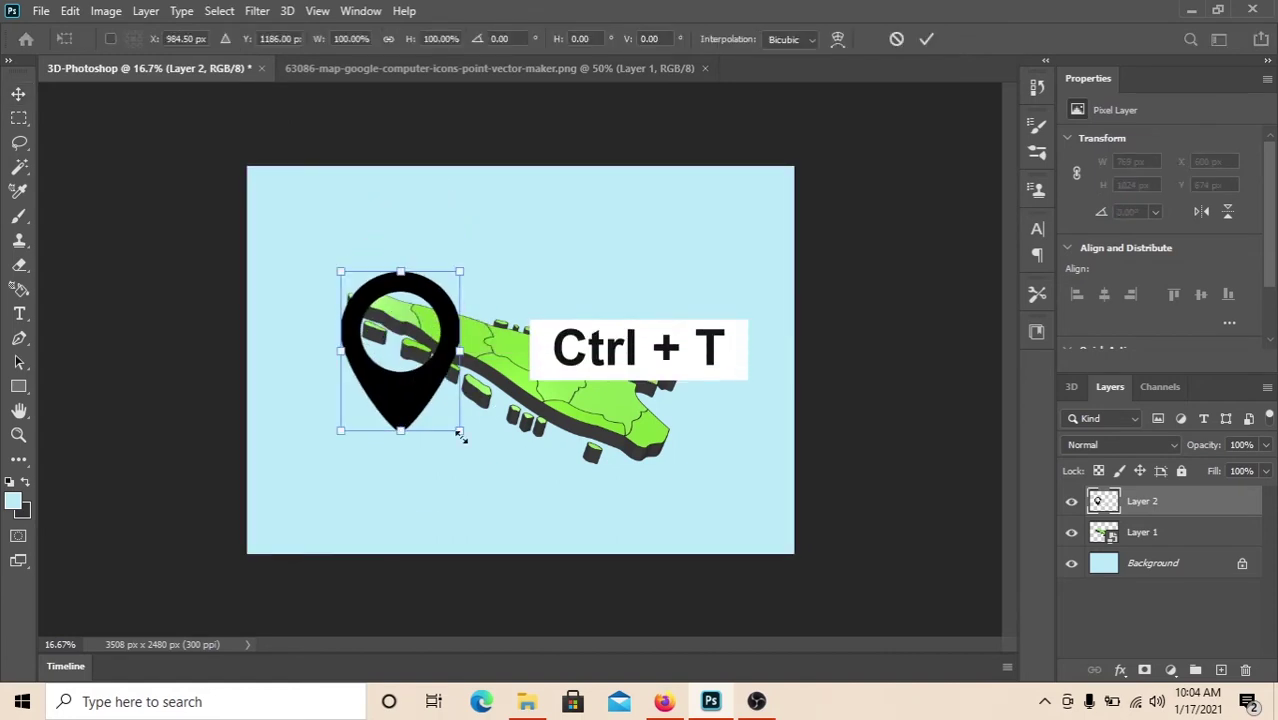
pyautogui.moveTo(458, 432); pyautogui.dragTo(410, 364)
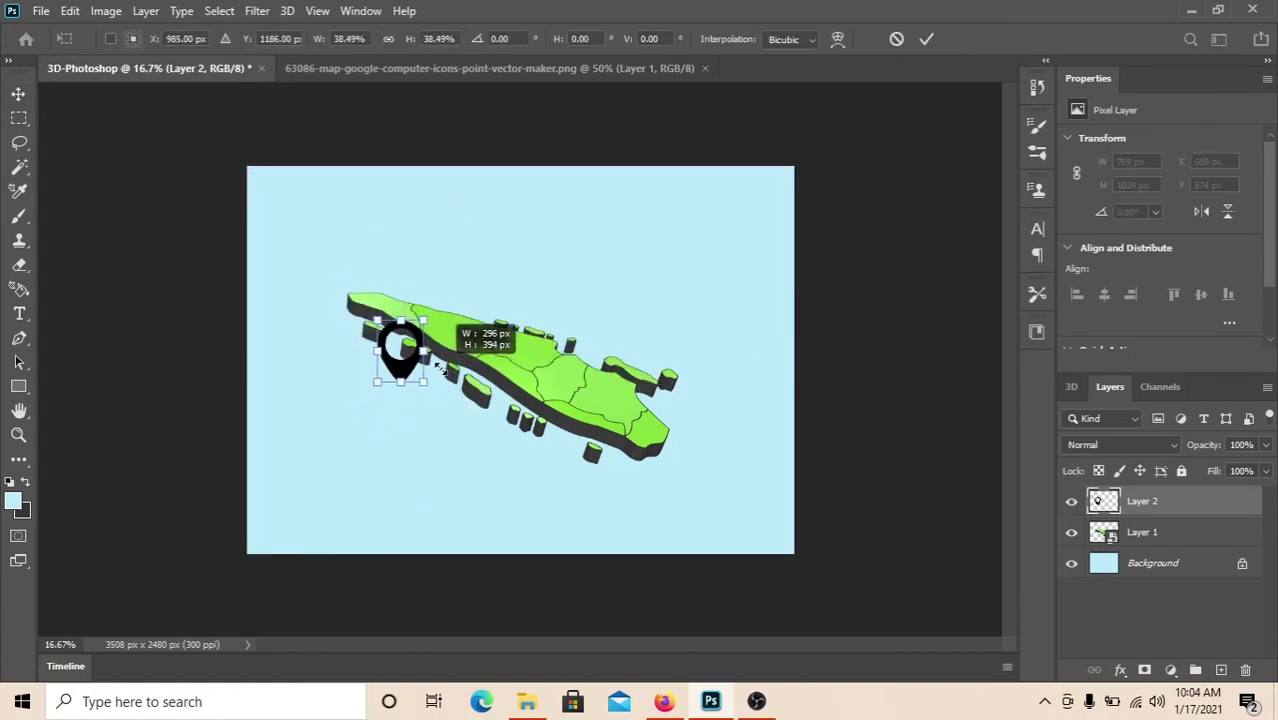
pyautogui.press('Return')
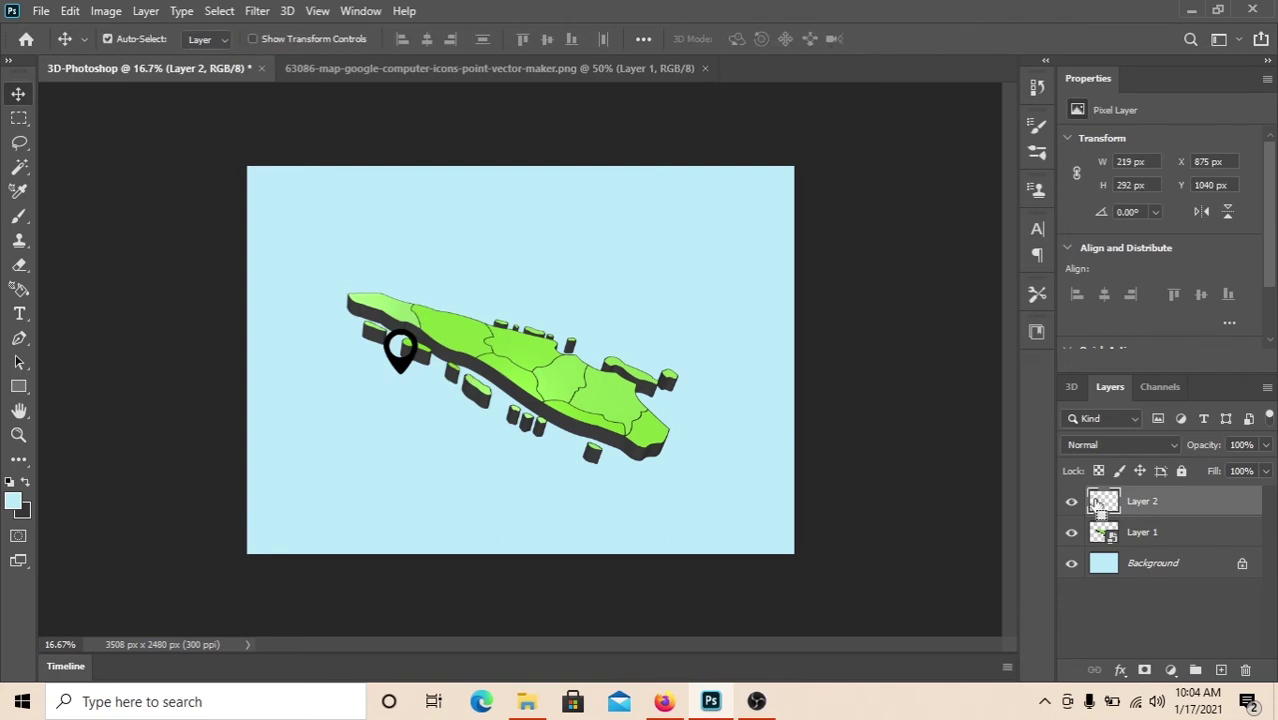
# - Fill the map pin on Layer 2 with a pure red foreground colour
pyautogui.click(13, 501)
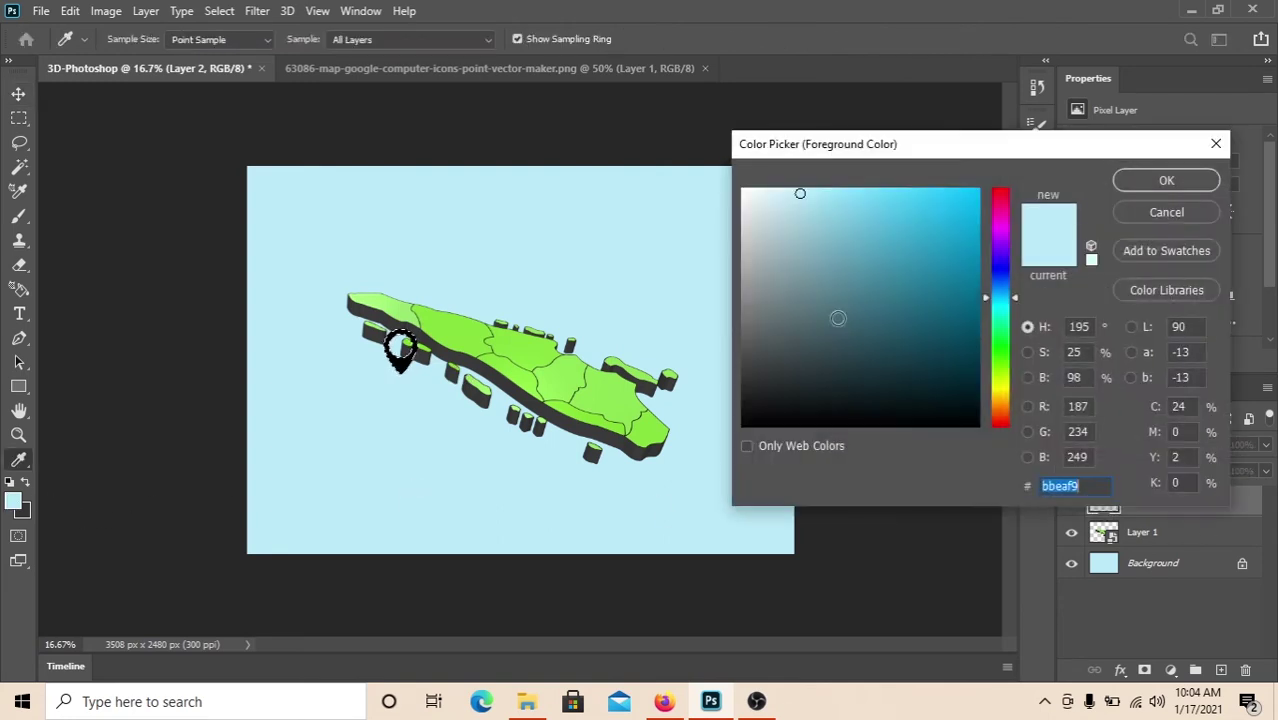
pyautogui.moveTo(995, 216); pyautogui.dragTo(1003, 178)
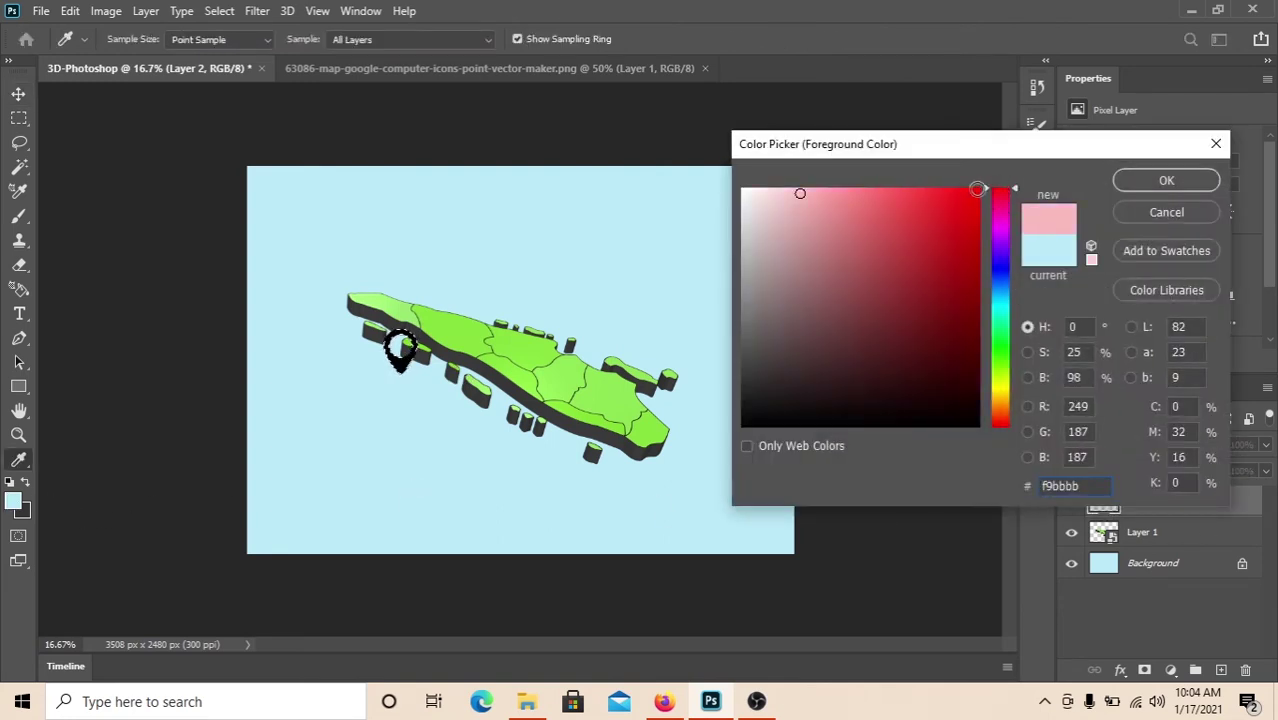
pyautogui.click(980, 189)
pyautogui.click(1166, 180)
pyautogui.hotkey('alt', 'Delete')
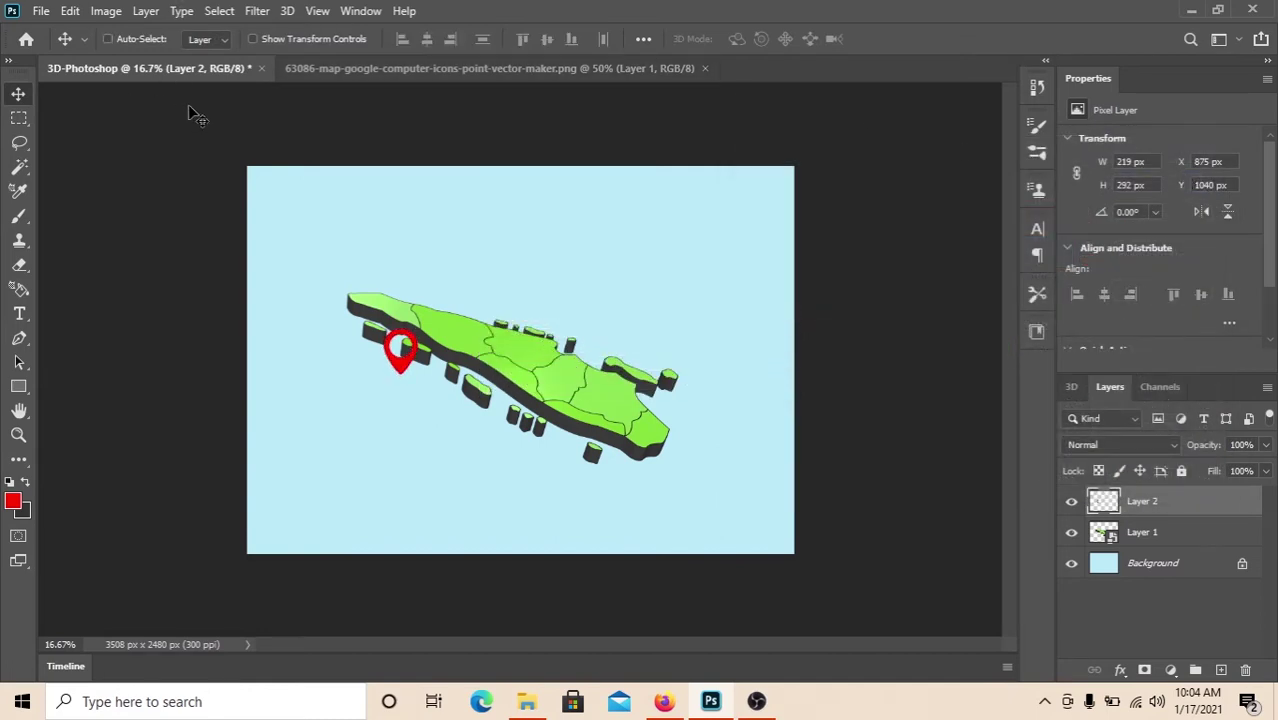
# - Move the red pin onto the map's upper-left tip at X 766, Y 585
pyautogui.moveTo(402, 356); pyautogui.dragTo(383, 284)
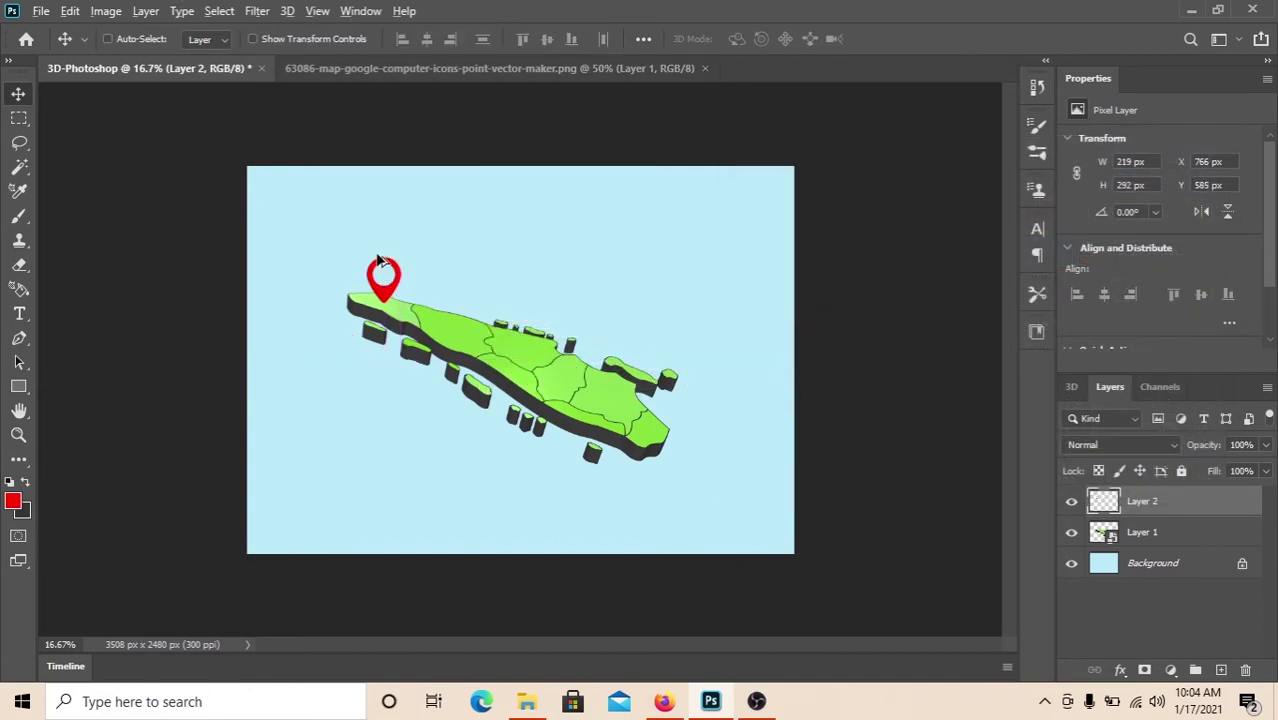
pyautogui.scroll(2, 383, 284)
pyautogui.scroll(2, 300, 255)
pyautogui.scroll(2, 274, 245)
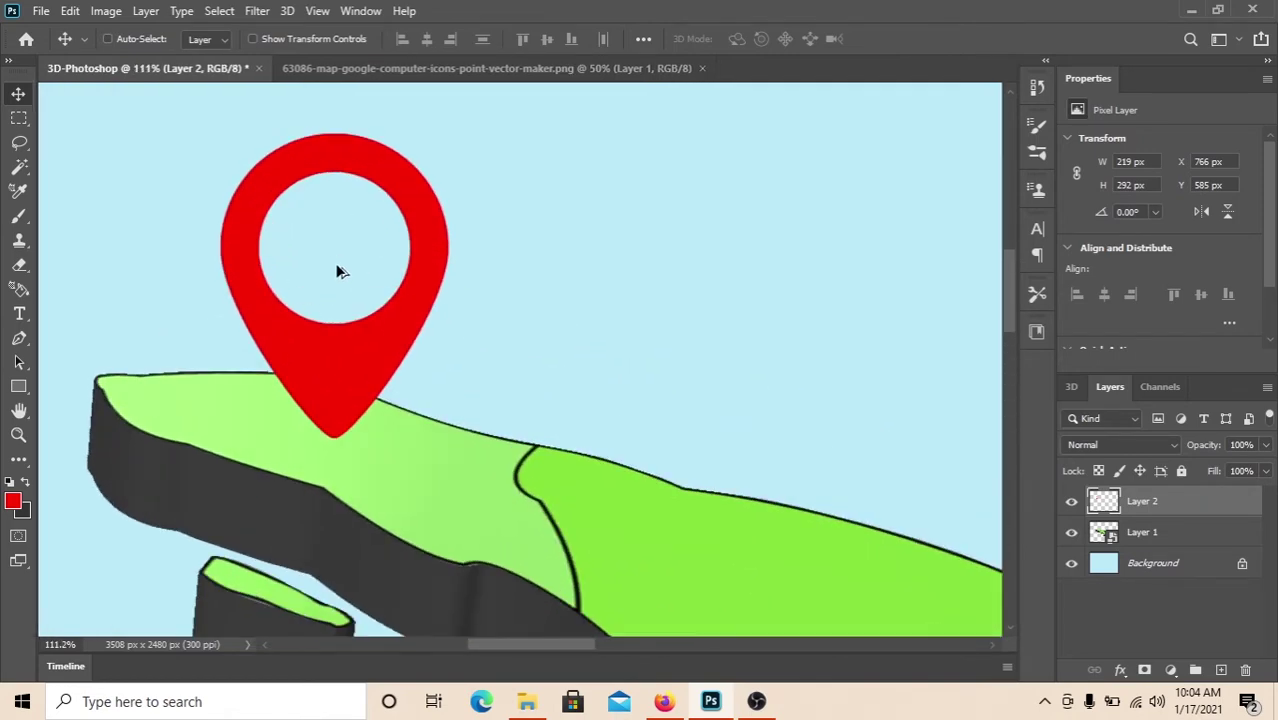
pyautogui.click(287, 11)
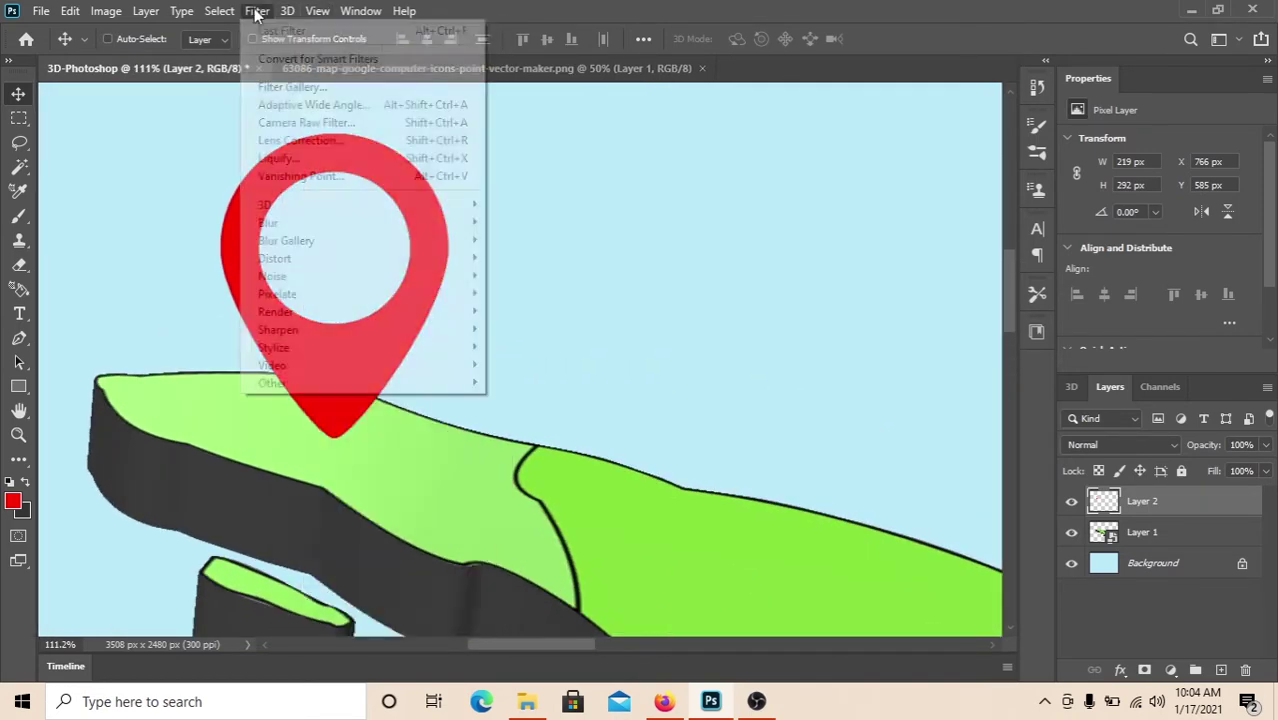
# - Extrude the pin in 3D and rotate it upright, facing forward
pyautogui.click(337, 140)
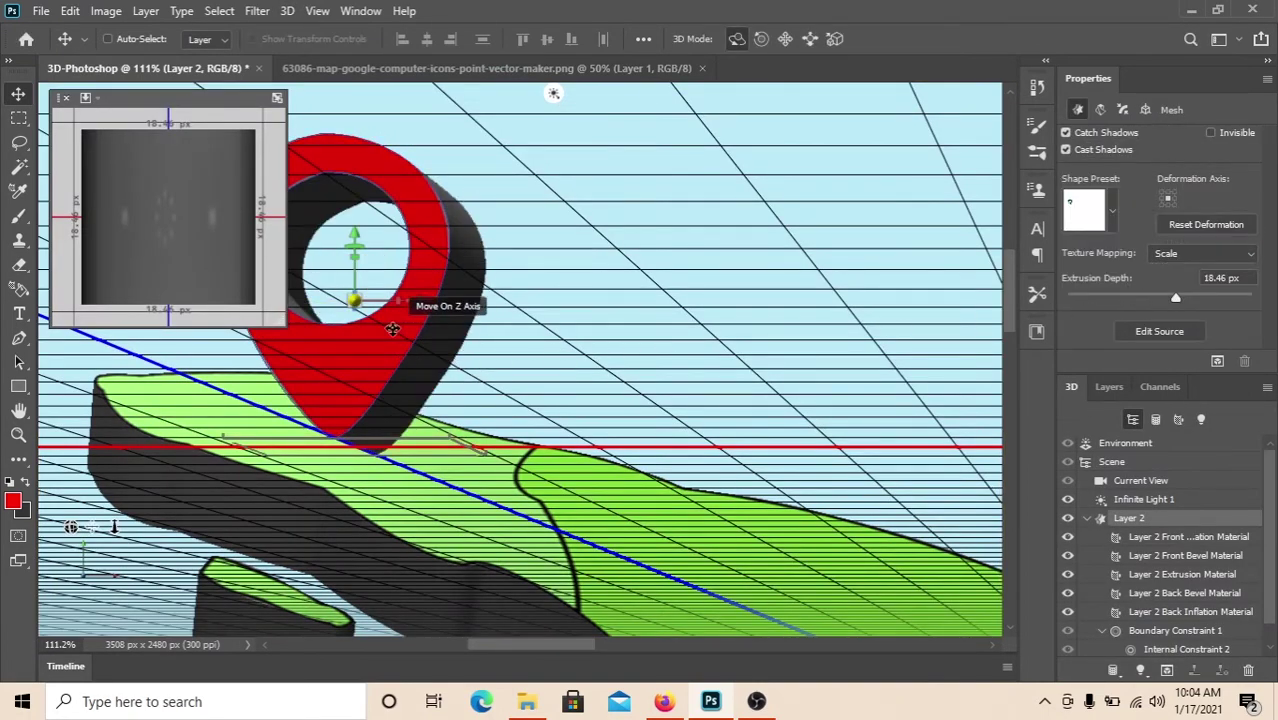
pyautogui.moveTo(505, 517); pyautogui.dragTo(849, 640)
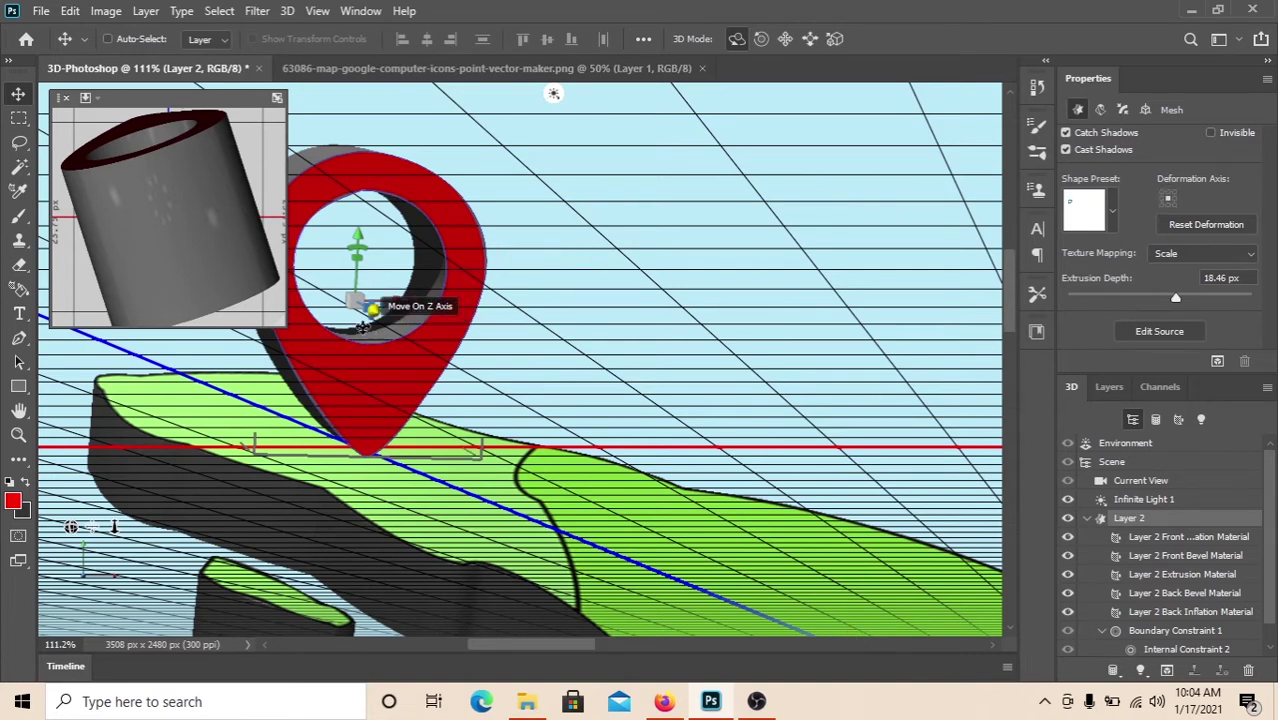
pyautogui.moveTo(358, 302); pyautogui.dragTo(325, 256)
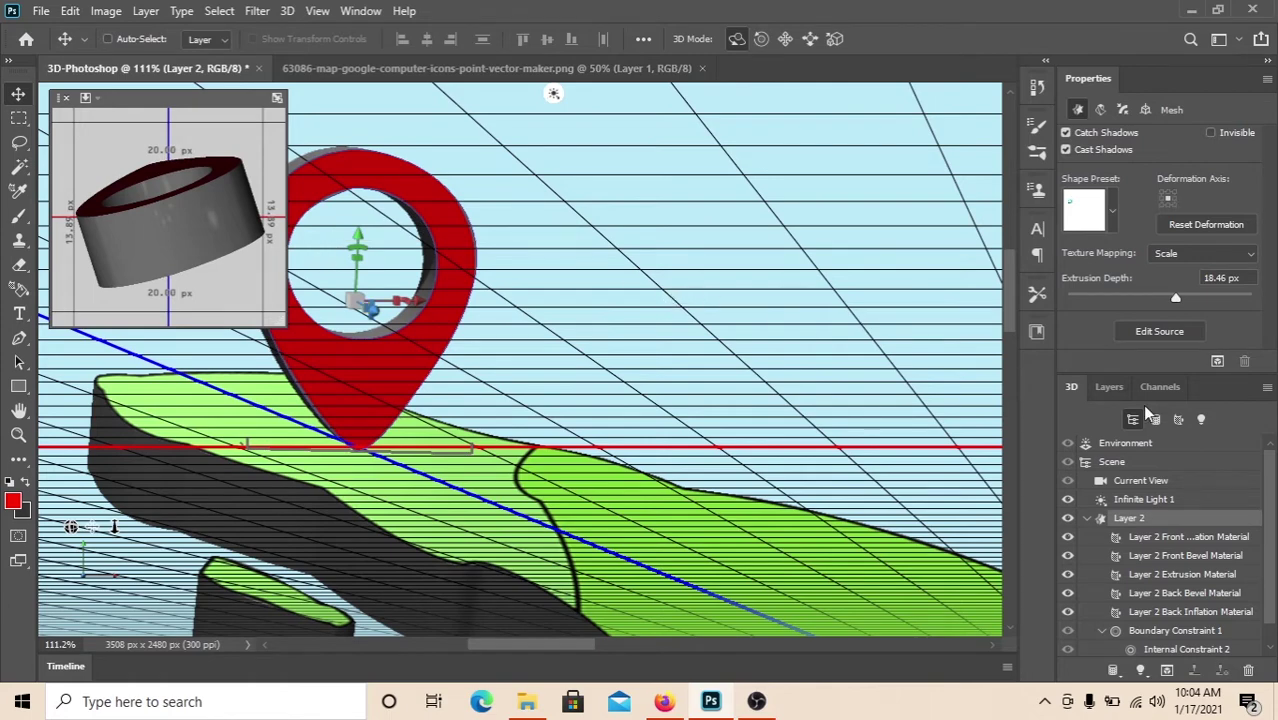
# - Stretch the 3D pin's depth to 18.46 px
pyautogui.scroll(-2, 559, 372)
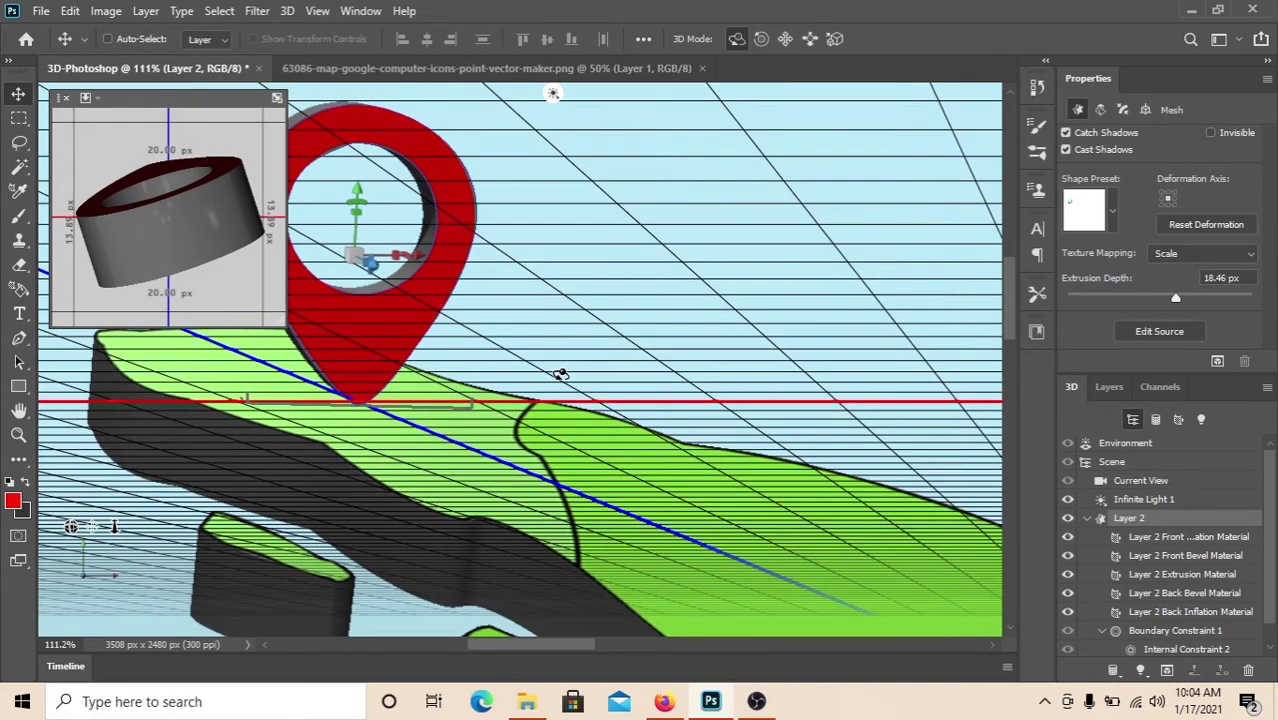
pyautogui.scroll(-1, 561, 380)
pyautogui.scroll(-1, 561, 380)
pyautogui.scroll(-1, 561, 380)
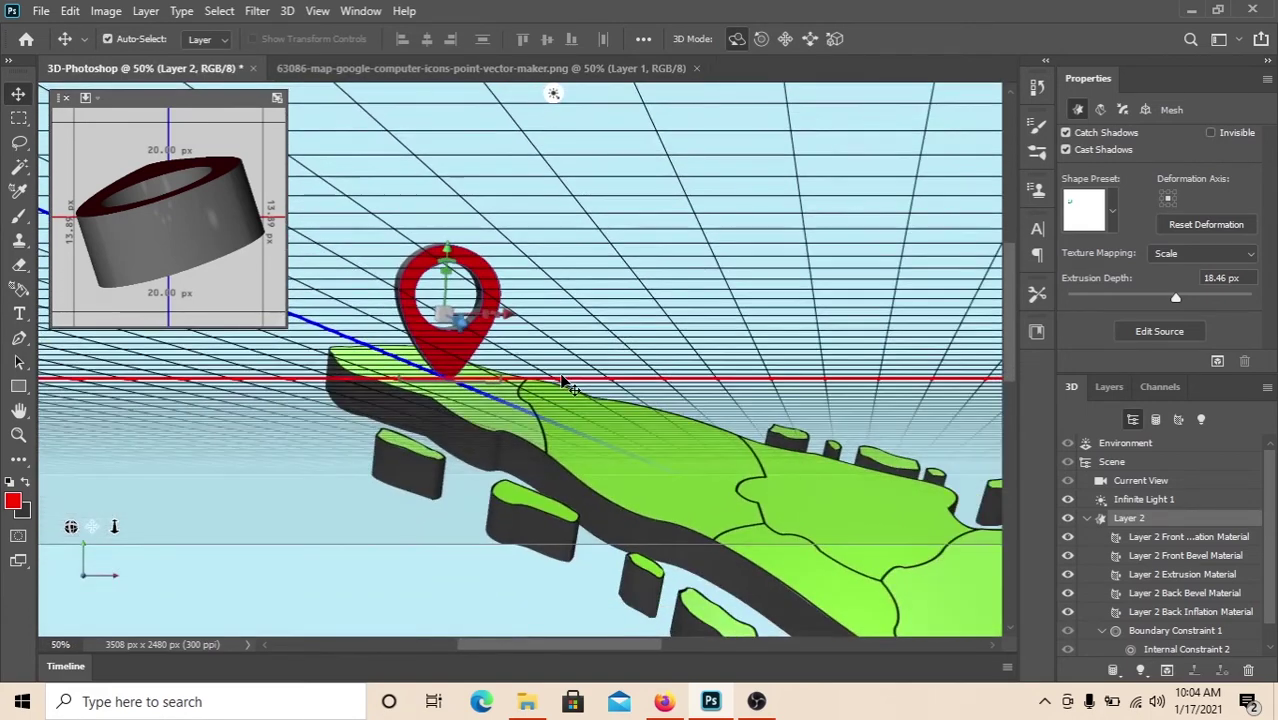
pyautogui.press('ctrl')
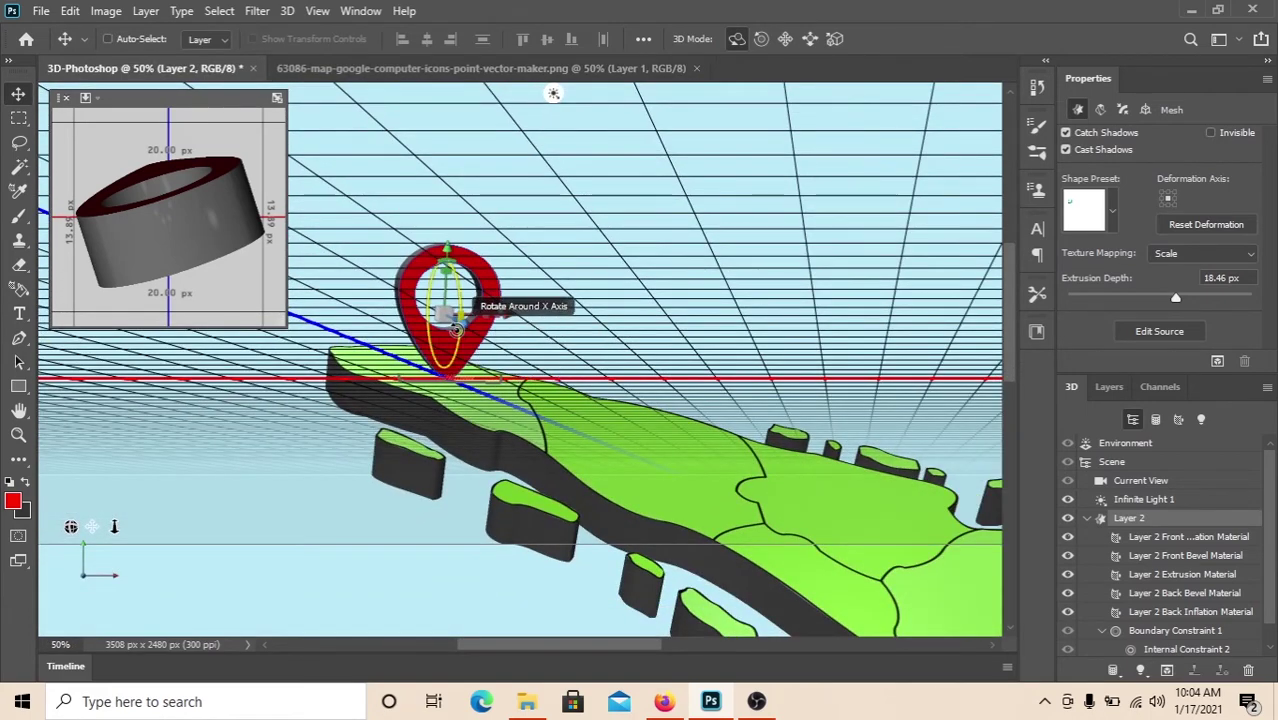
pyautogui.moveTo(454, 326); pyautogui.dragTo(461, 328)
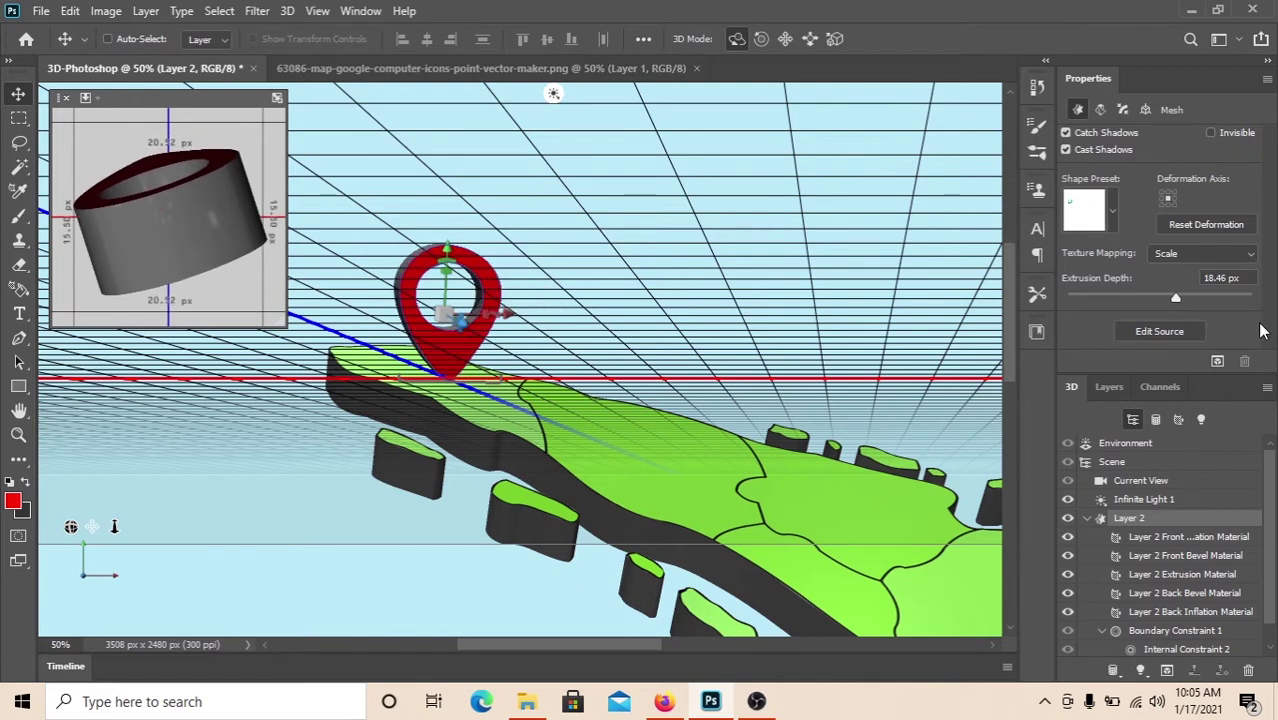
pyautogui.click(1110, 387)
# - Convert the 3D pin to a smart object, shrink it to 149 x 190 px, and place it at X 809, Y 623
pyautogui.rightClick(1157, 505)
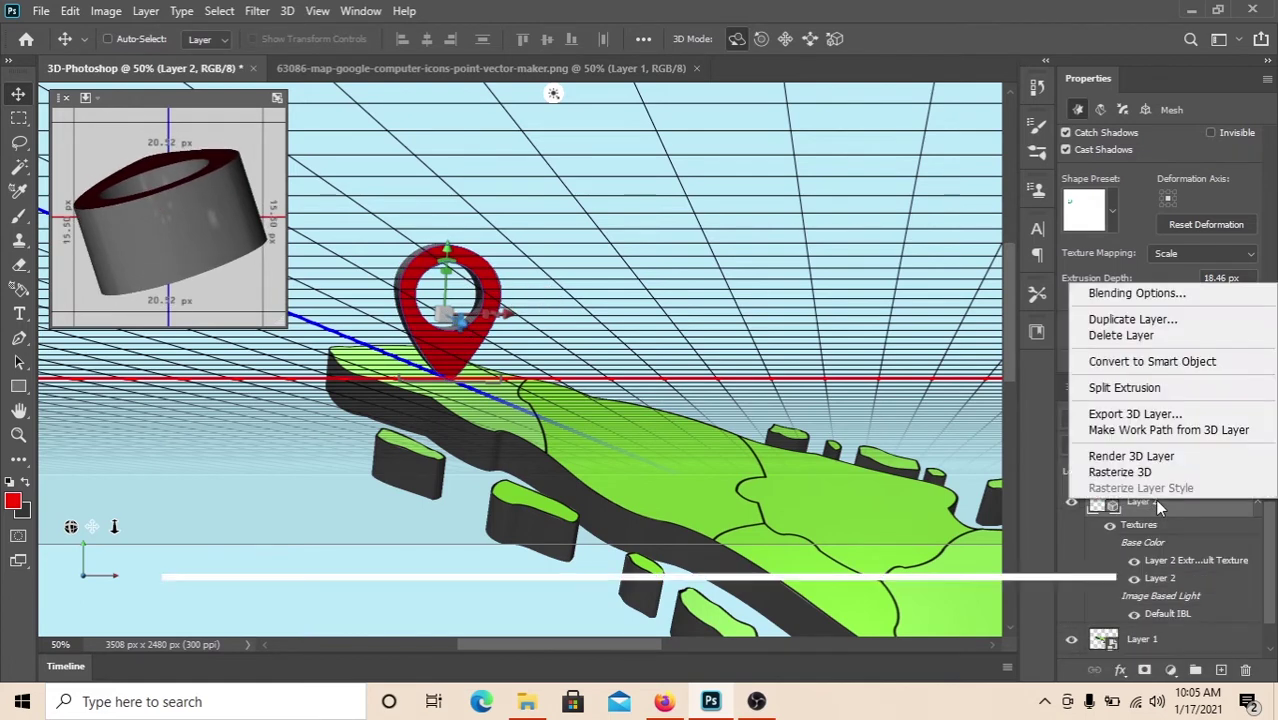
pyautogui.click(1144, 365)
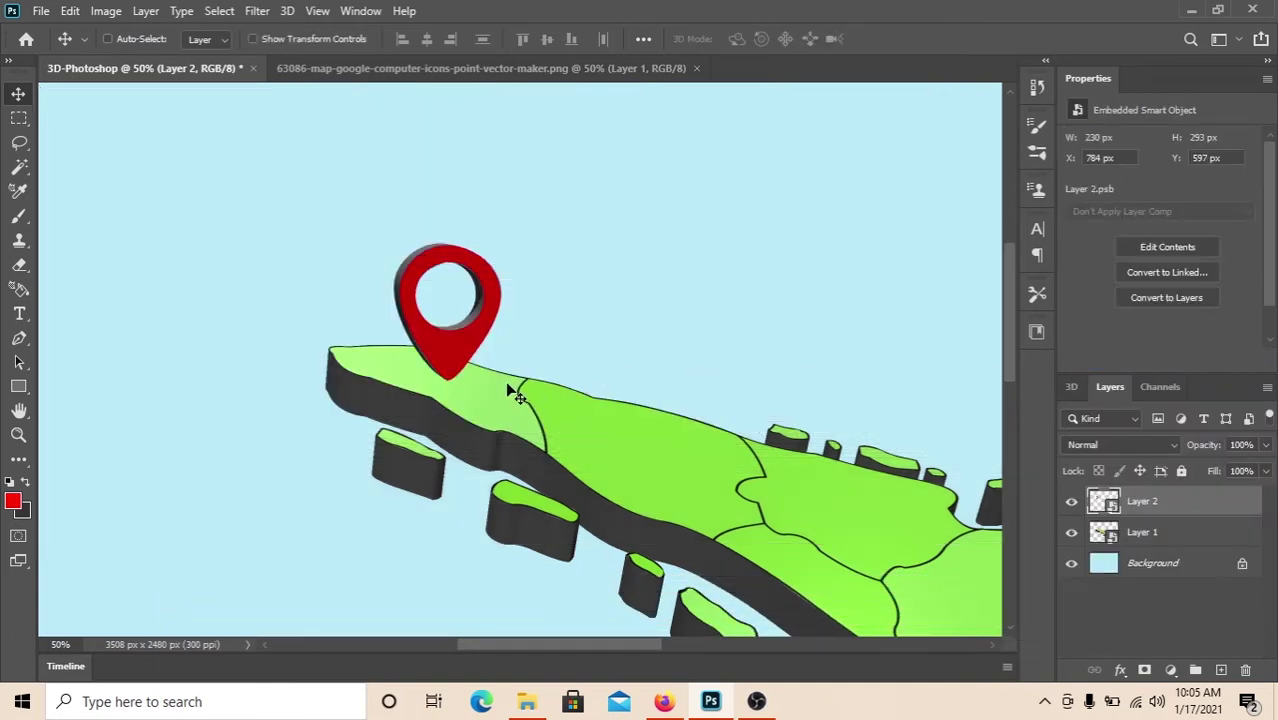
pyautogui.hotkey('ctrl', 't')
pyautogui.hotkey('ctrl', '0')
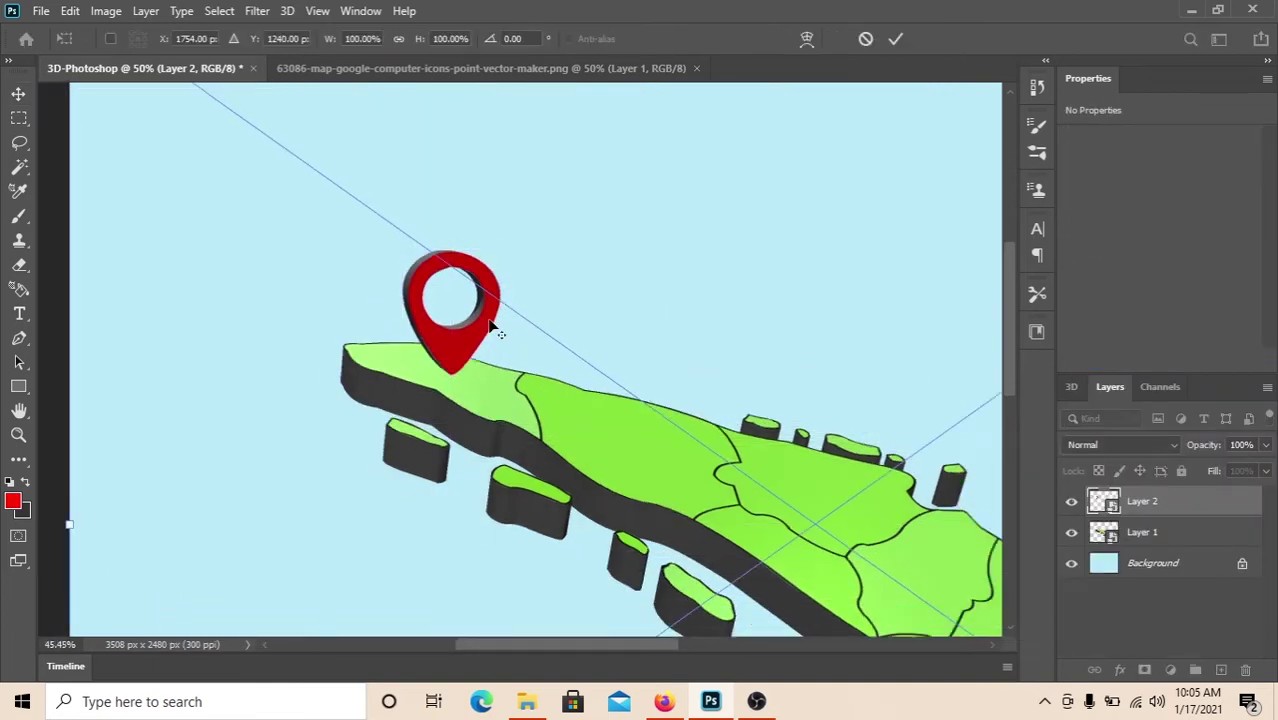
pyautogui.moveTo(737, 208); pyautogui.dragTo(662, 261)
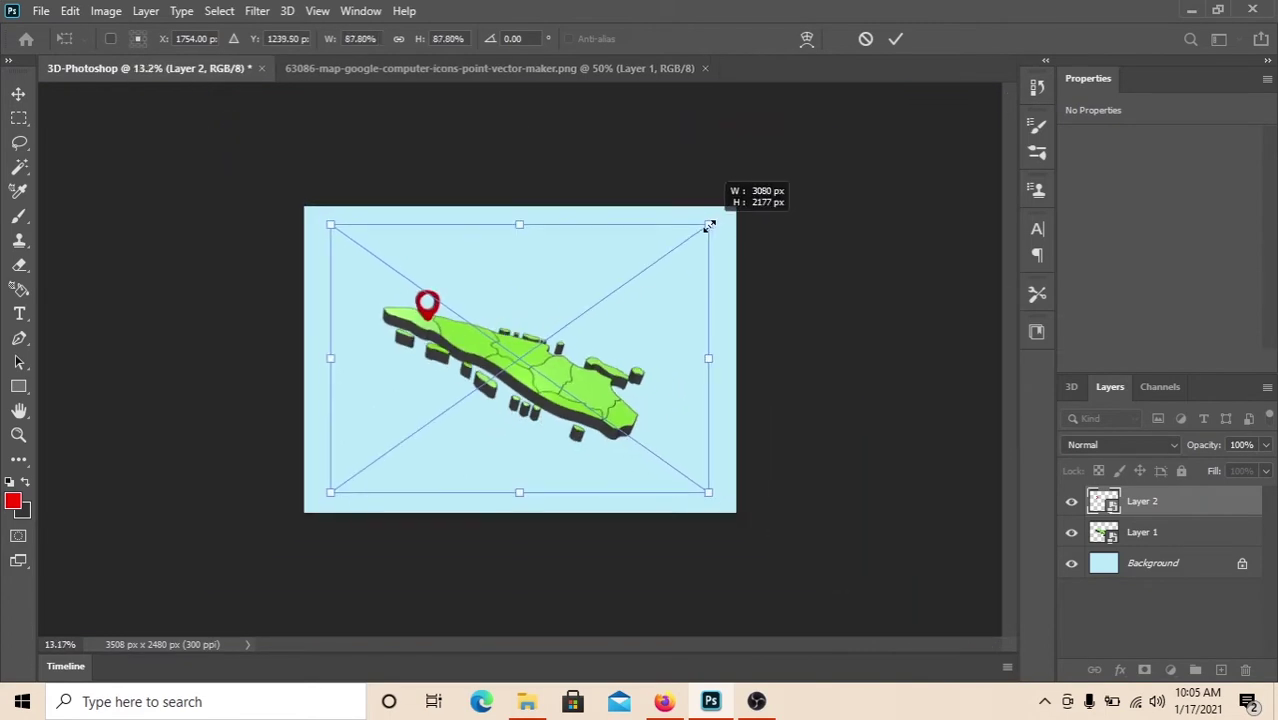
pyautogui.press('Return')
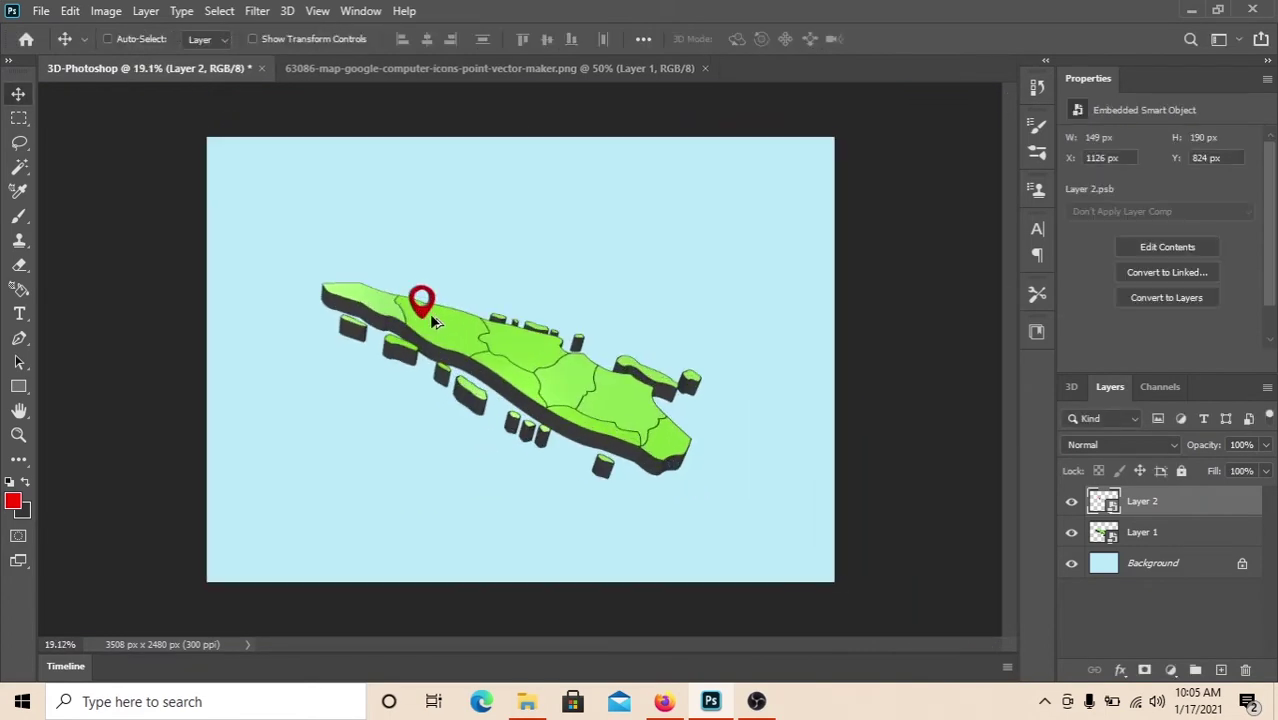
pyautogui.scroll(5, 470, 320)
pyautogui.moveTo(397, 291)
pyautogui.mouseDown()
pyautogui.moveTo(262, 245)
pyautogui.moveTo(270, 196)
pyautogui.mouseUp()
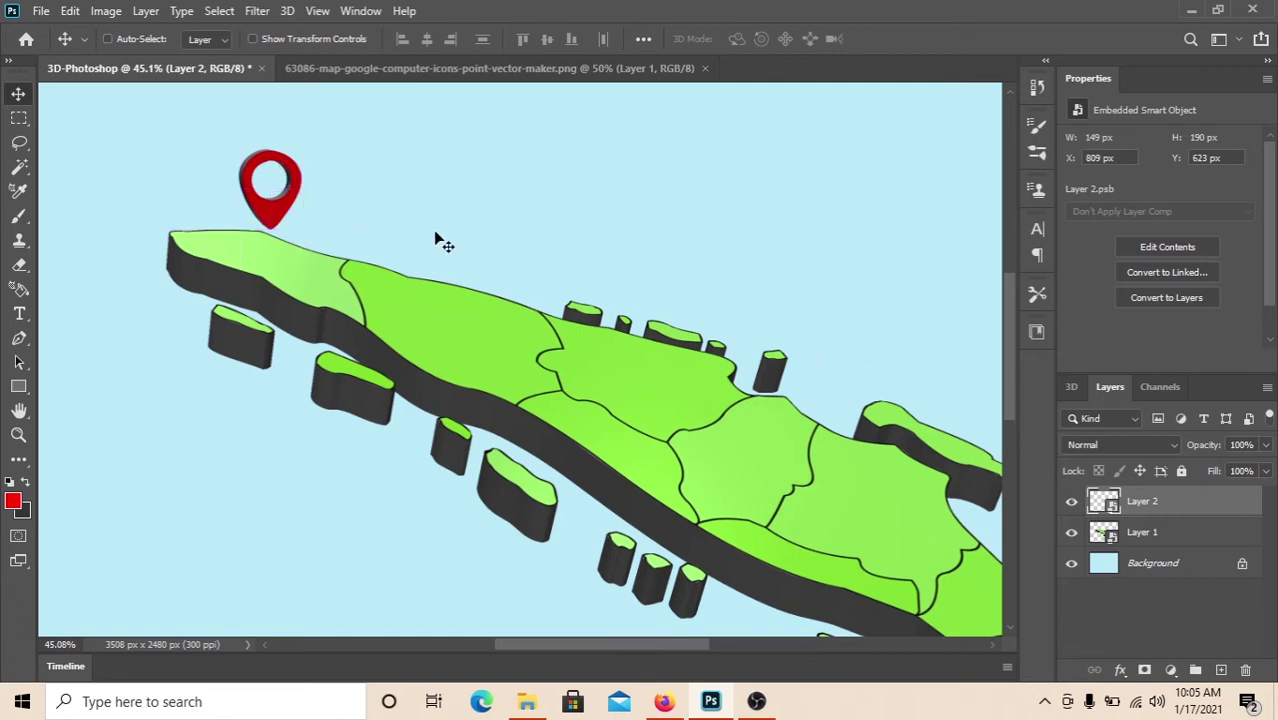
# - Add a bold red Arial 20 pt text label reading ACEH
pyautogui.click(19, 314)
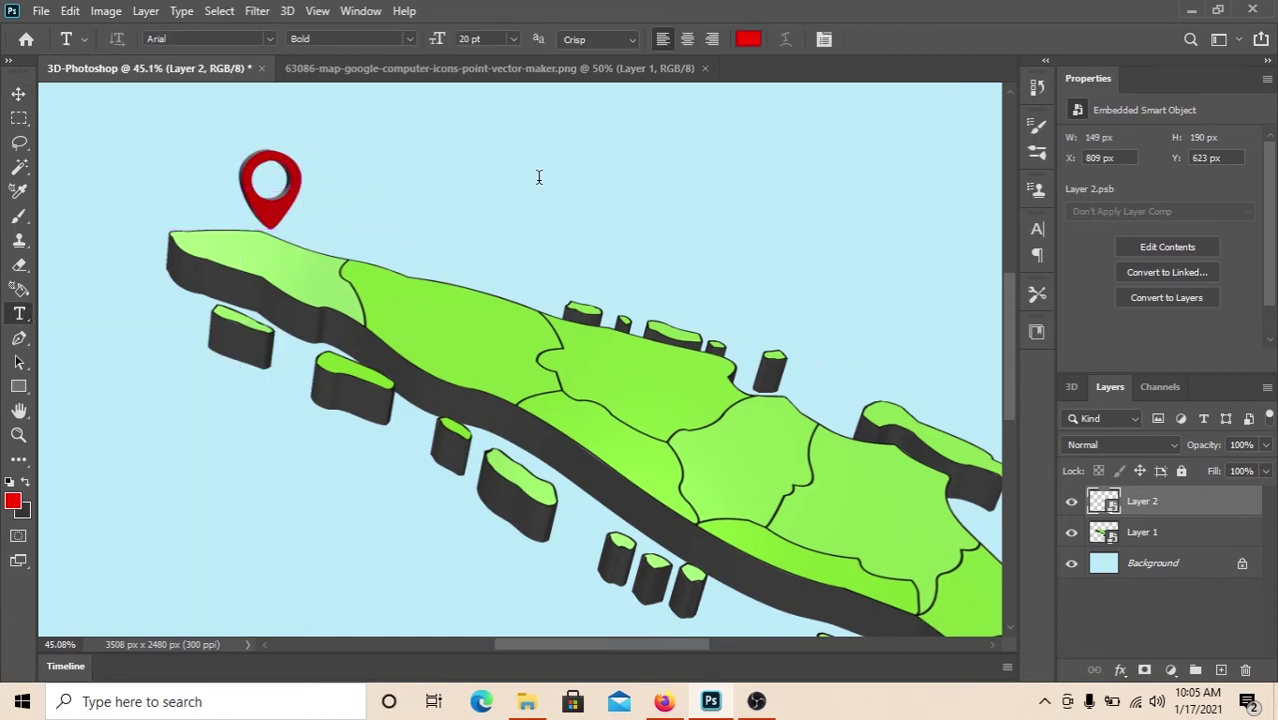
pyautogui.click(539, 178)
pyautogui.write('Aceh')
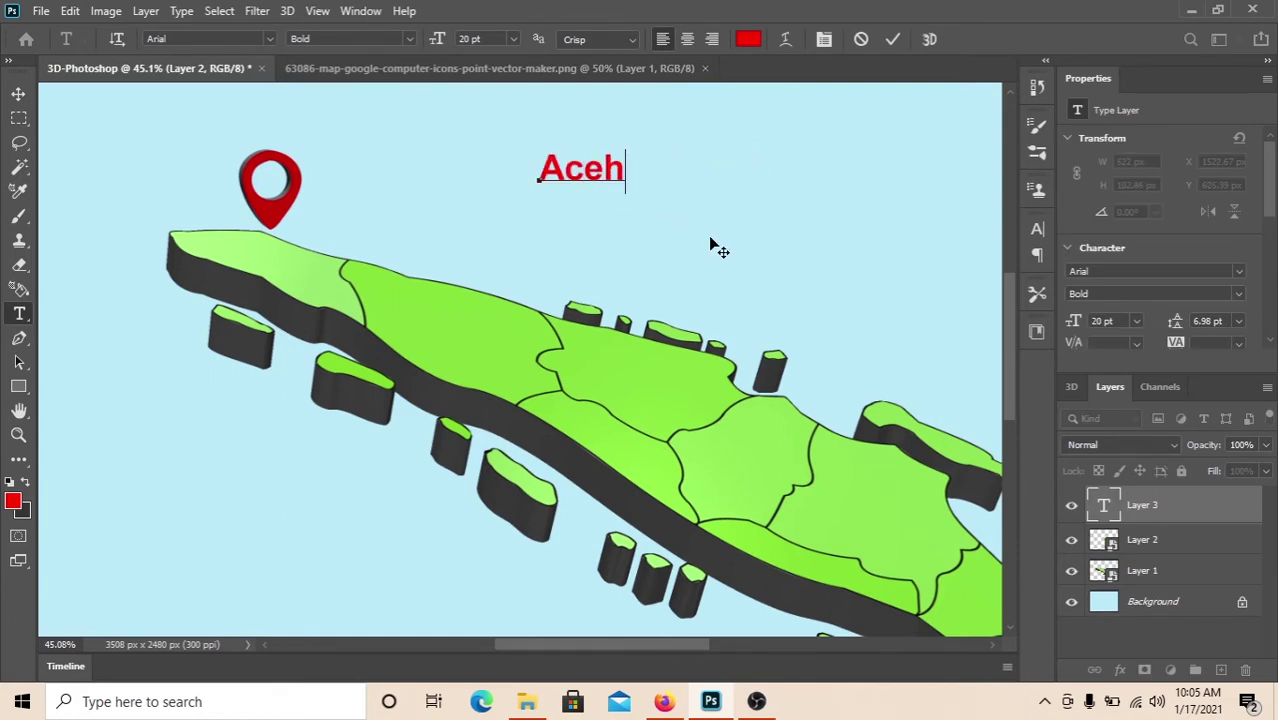
pyautogui.hotkey('ctrl', 'a')
pyautogui.write('ACE')
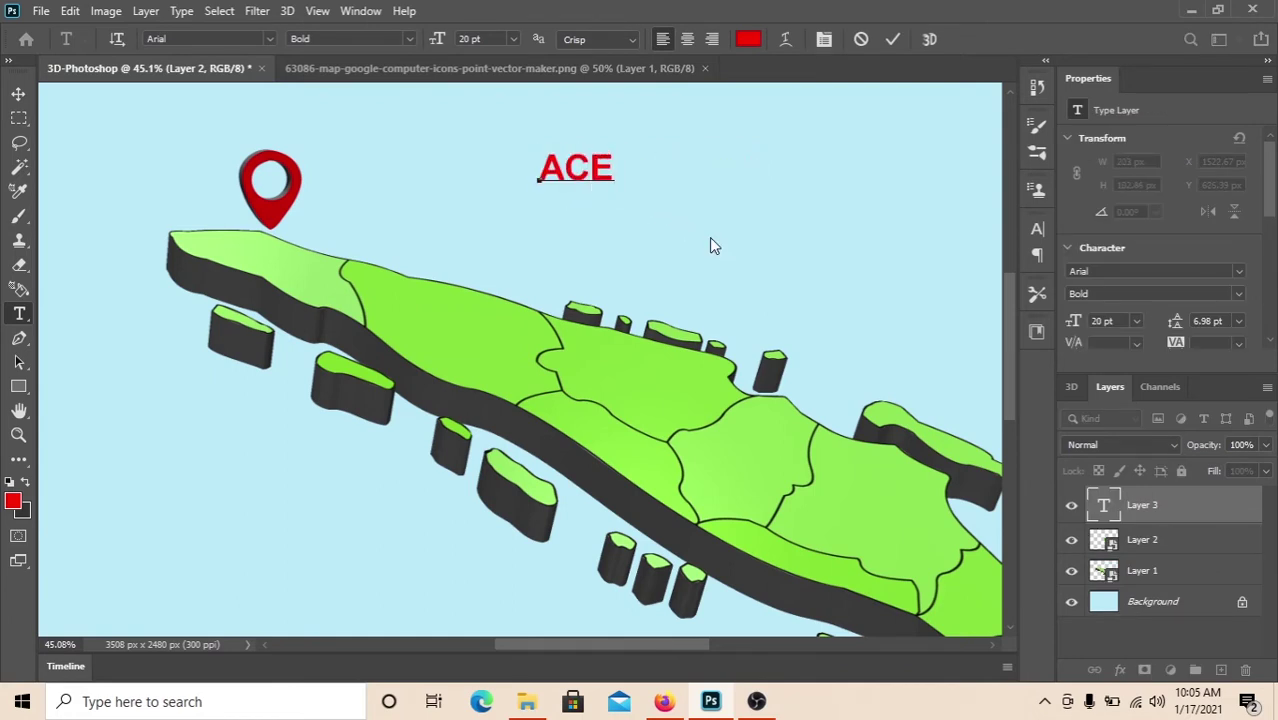
pyautogui.write('H')
# - Position the ACEH label just below the pin on the map's western tip
pyautogui.click(19, 94)
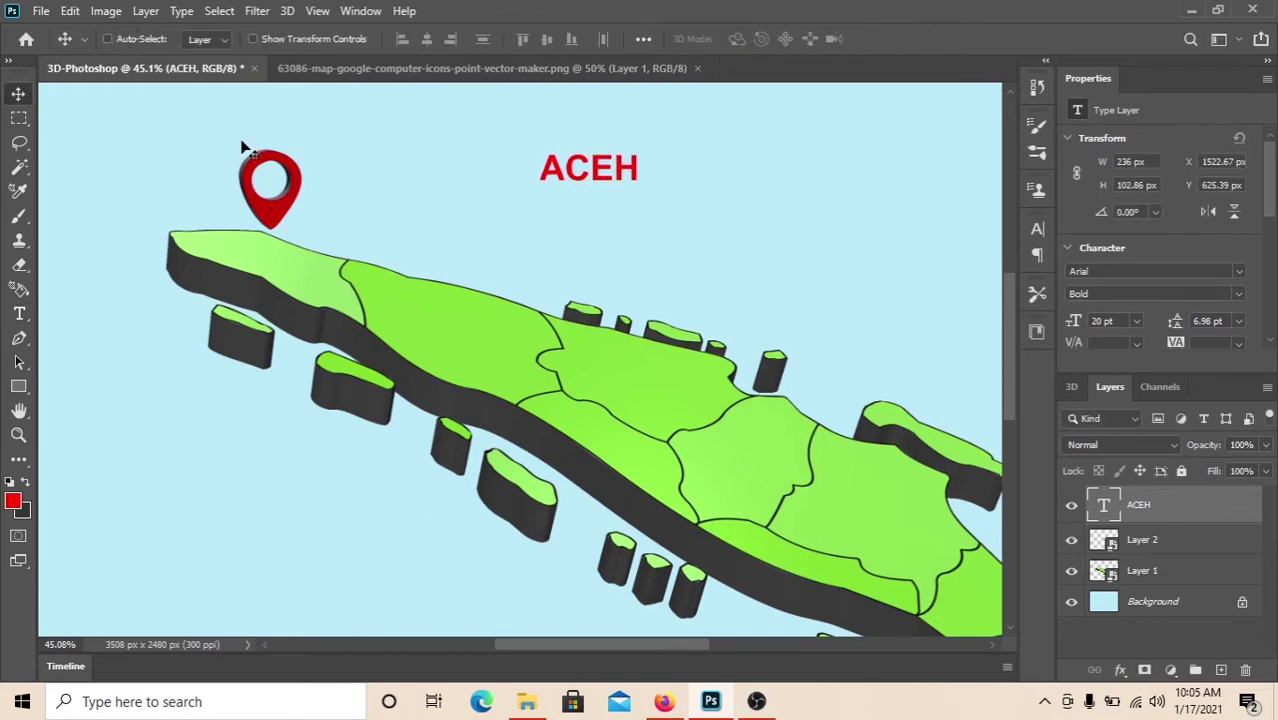
pyautogui.moveTo(603, 177); pyautogui.dragTo(284, 252)
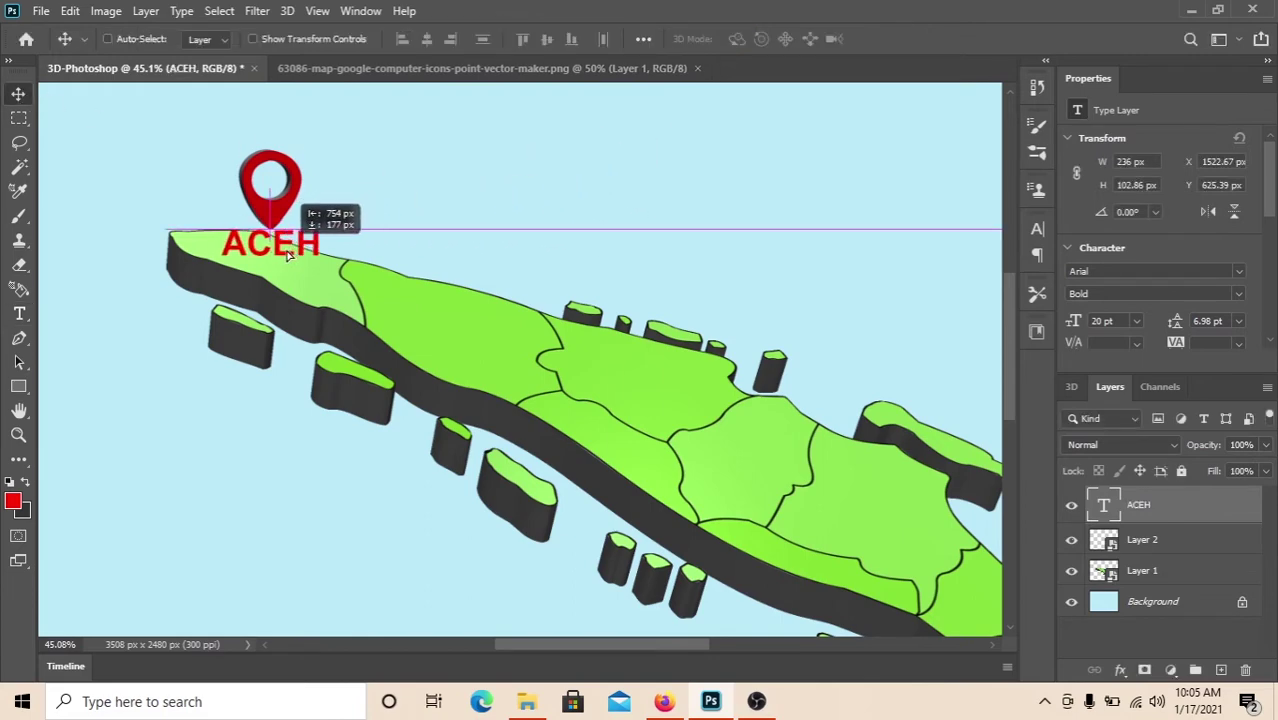
pyautogui.press('Down')
pyautogui.press('Down')
pyautogui.press('Down')
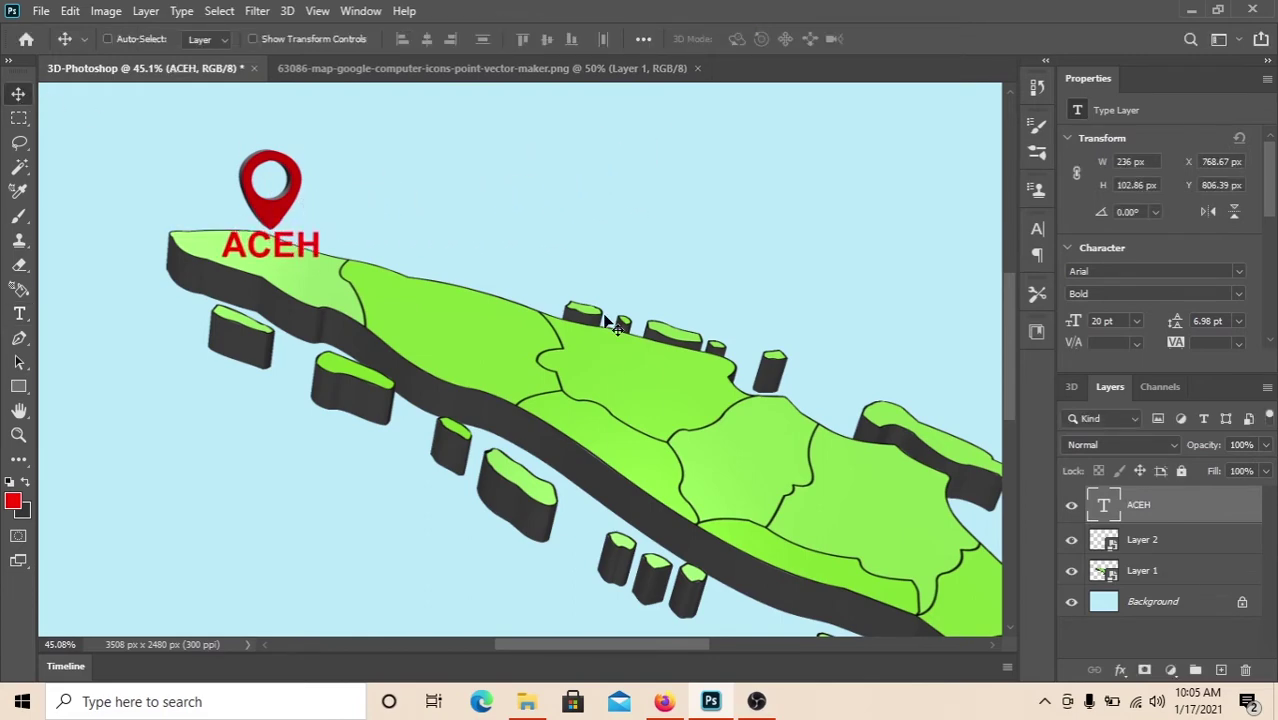
pyautogui.scroll(5, 176, 186)
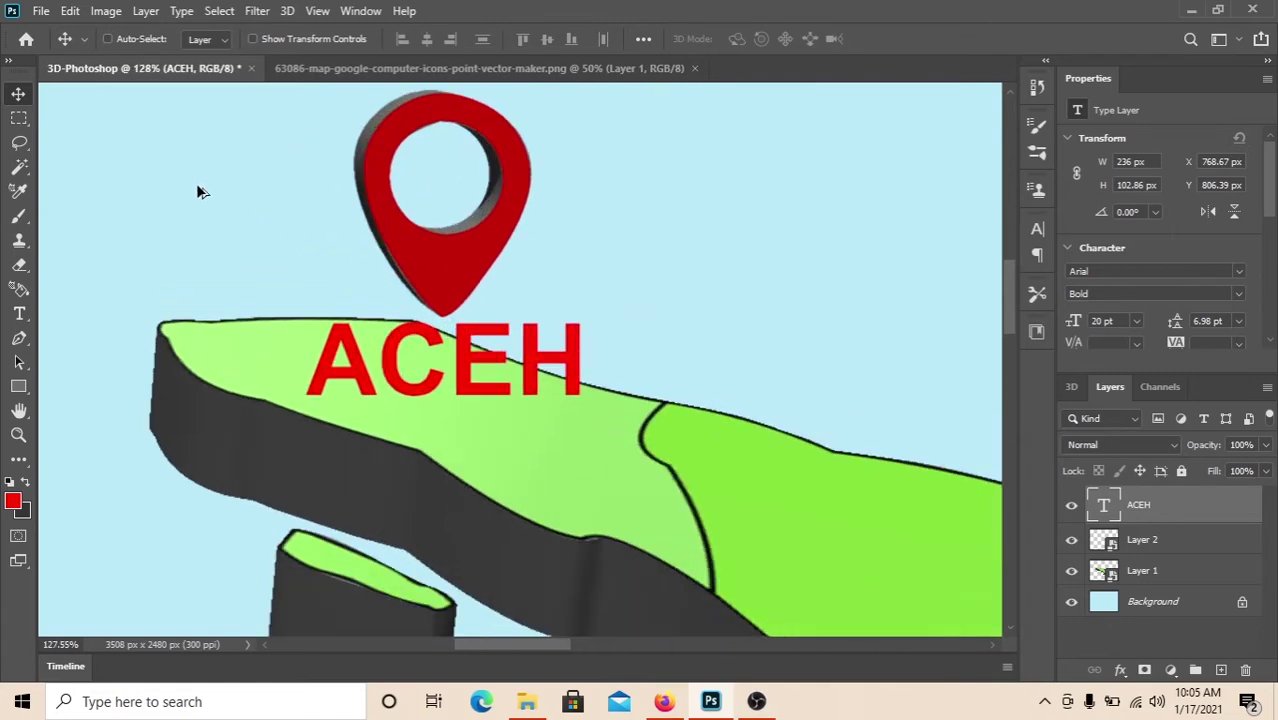
pyautogui.click(287, 11)
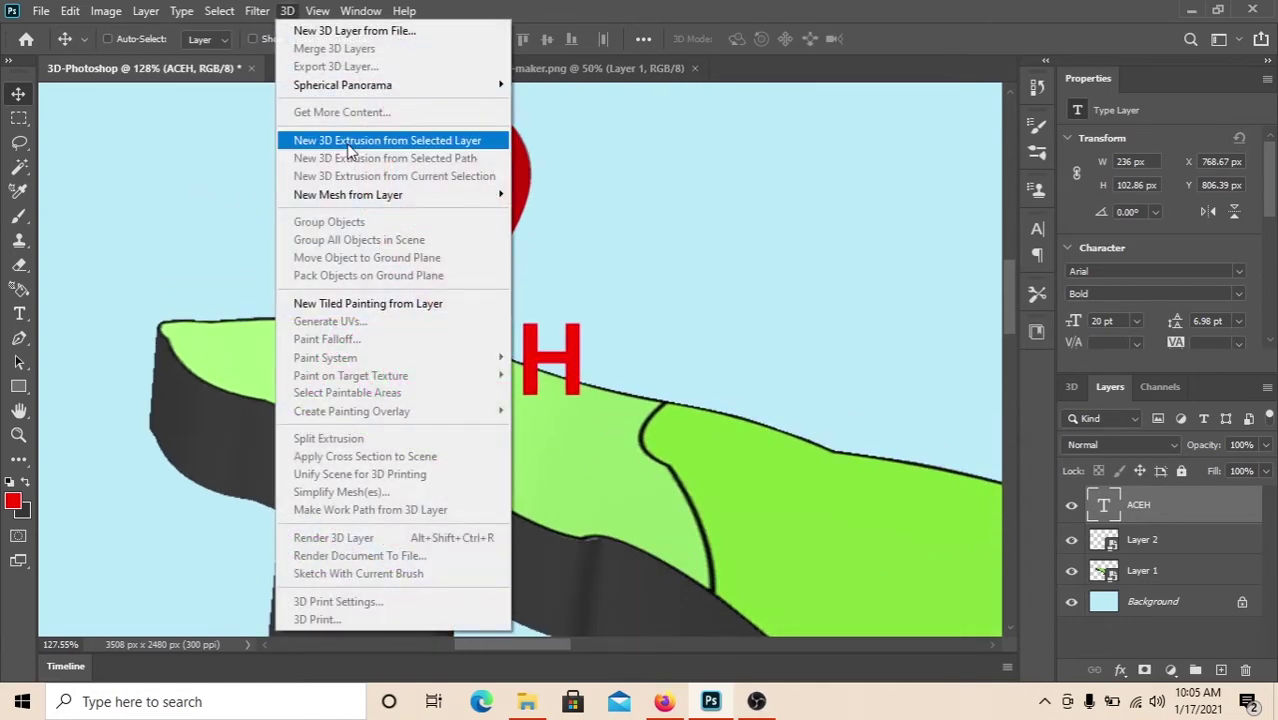
# - Extrude the ACEH label in 3D, tilt it to match the map, and set depth 0.66
pyautogui.click(351, 150)
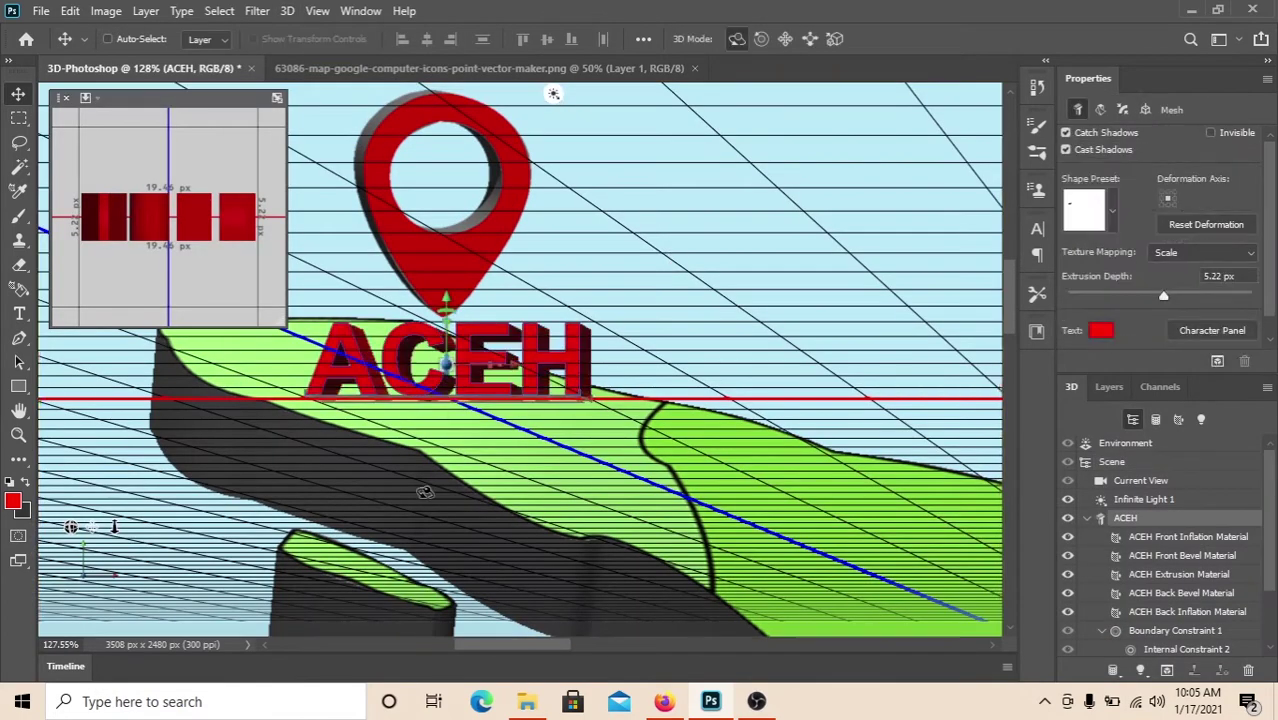
pyautogui.moveTo(424, 492)
pyautogui.mouseDown()
pyautogui.moveTo(722, 608)
pyautogui.moveTo(840, 631)
pyautogui.mouseUp()
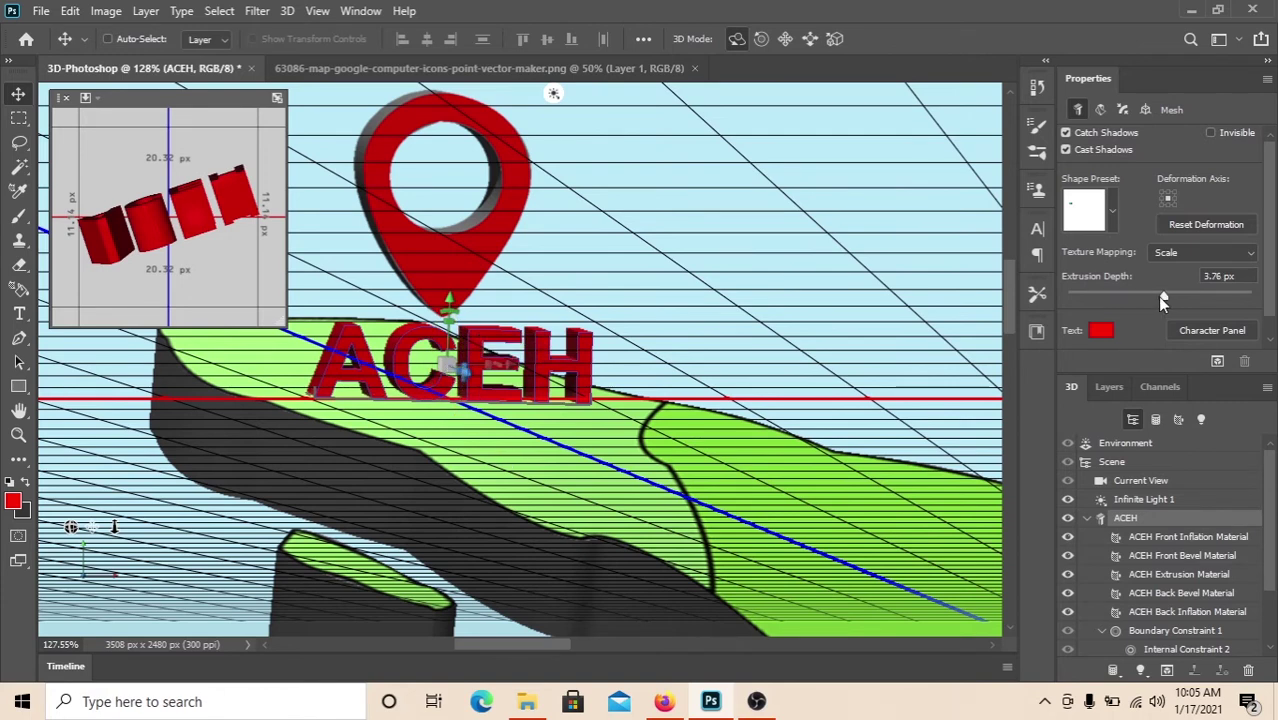
pyautogui.moveTo(1157, 296); pyautogui.dragTo(1159, 298)
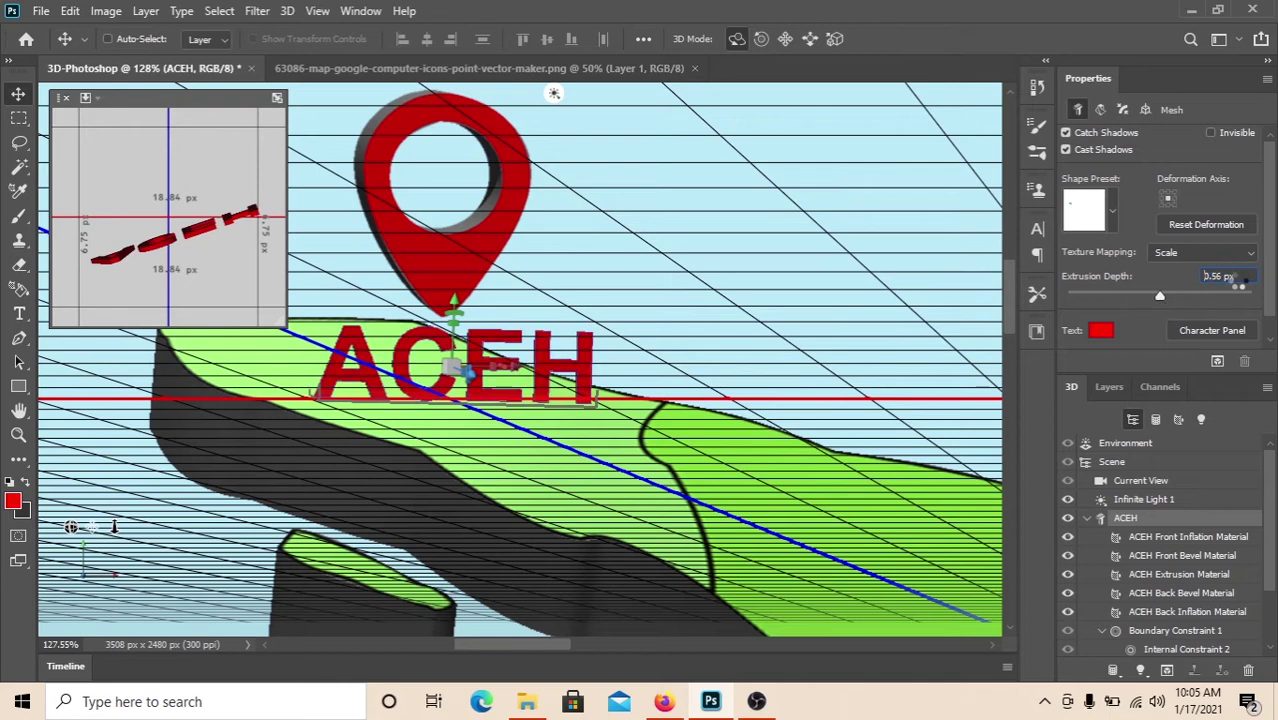
pyautogui.click(1240, 286)
pyautogui.write('0.66')
pyautogui.press('Return')
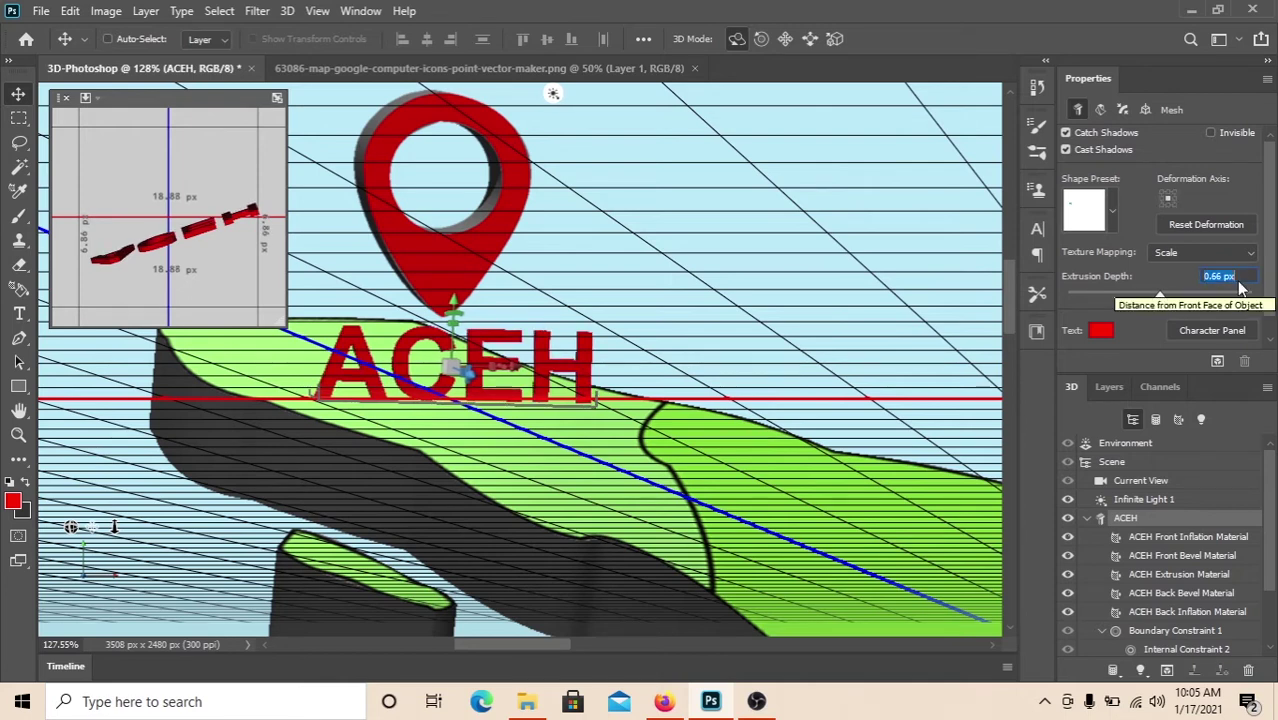
# - Reduce the ACEH text's extrusion depth to 0.54 px
pyautogui.scroll(3, 1240, 287)
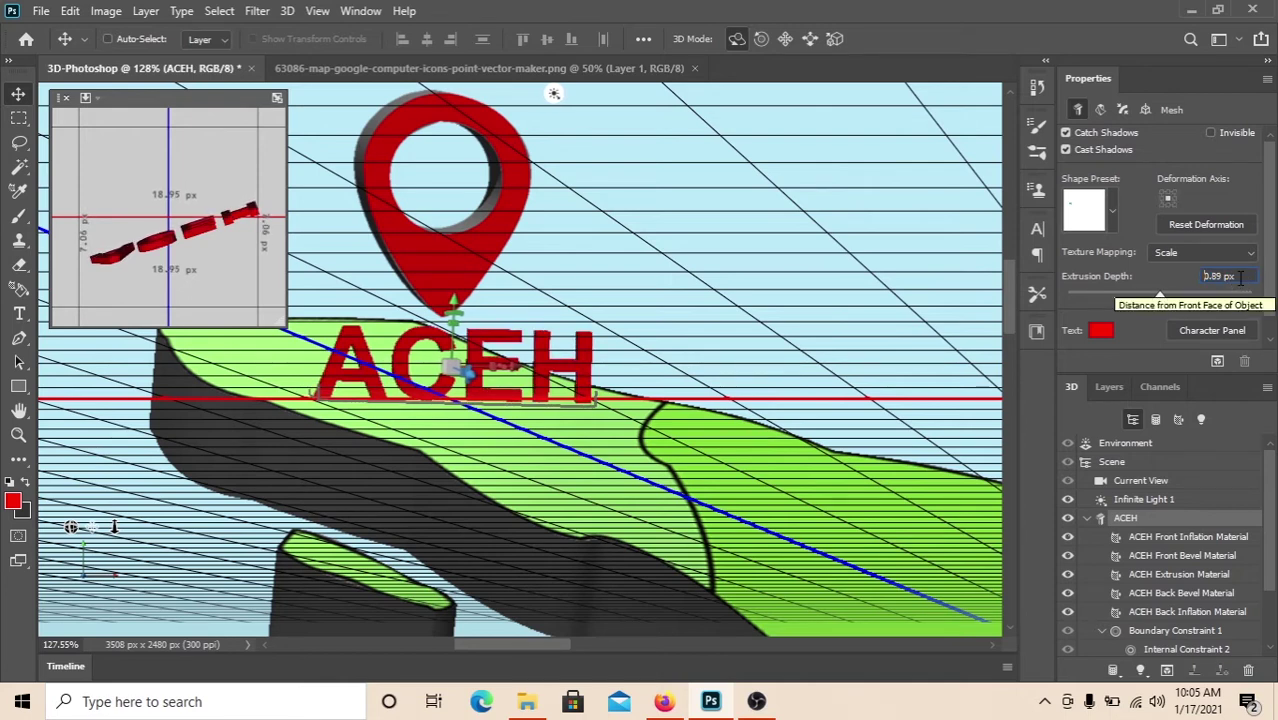
pyautogui.scroll(1, 1240, 276)
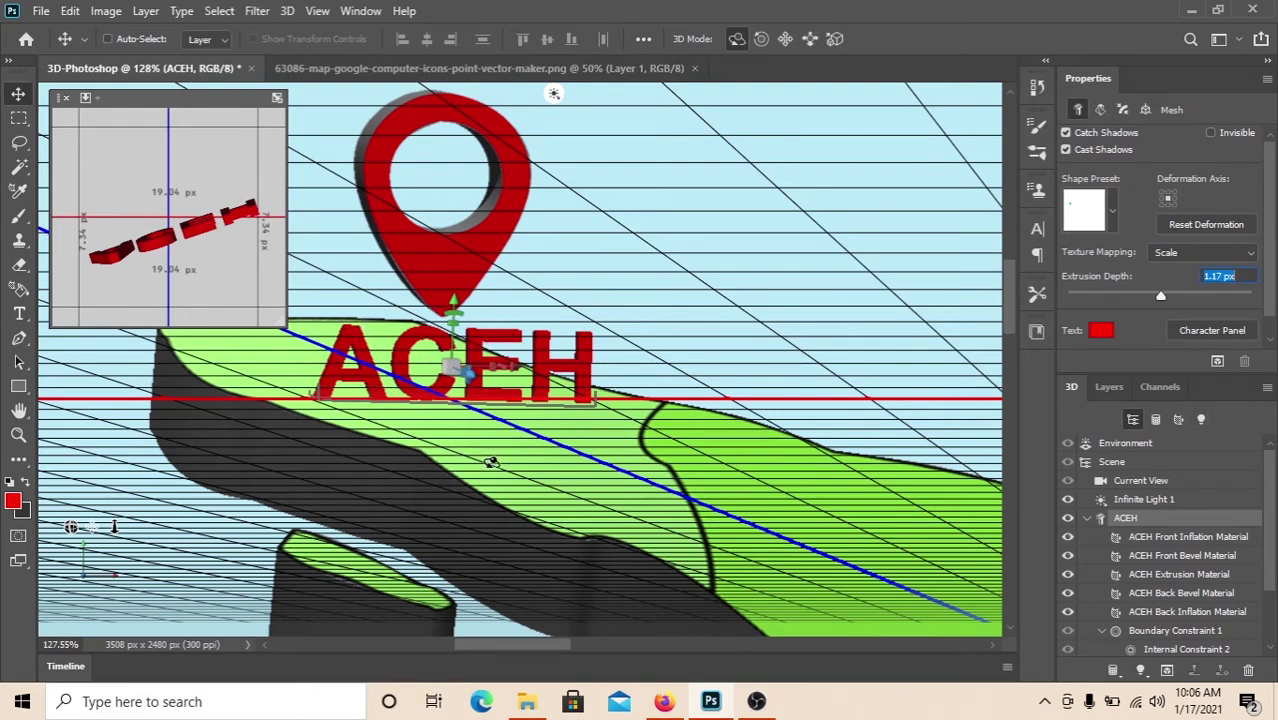
pyautogui.moveTo(491, 462)
pyautogui.mouseDown()
pyautogui.moveTo(430, 452)
pyautogui.moveTo(582, 502)
pyautogui.mouseUp()
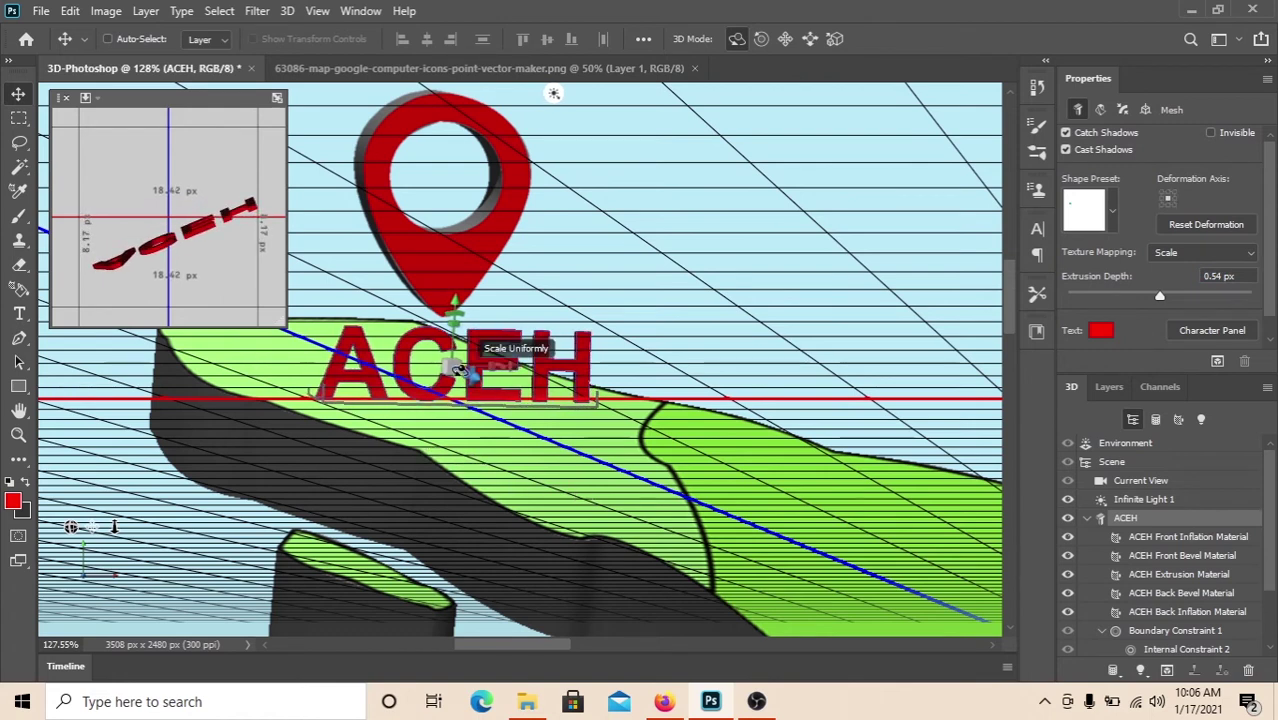
pyautogui.moveTo(458, 371); pyautogui.dragTo(477, 390)
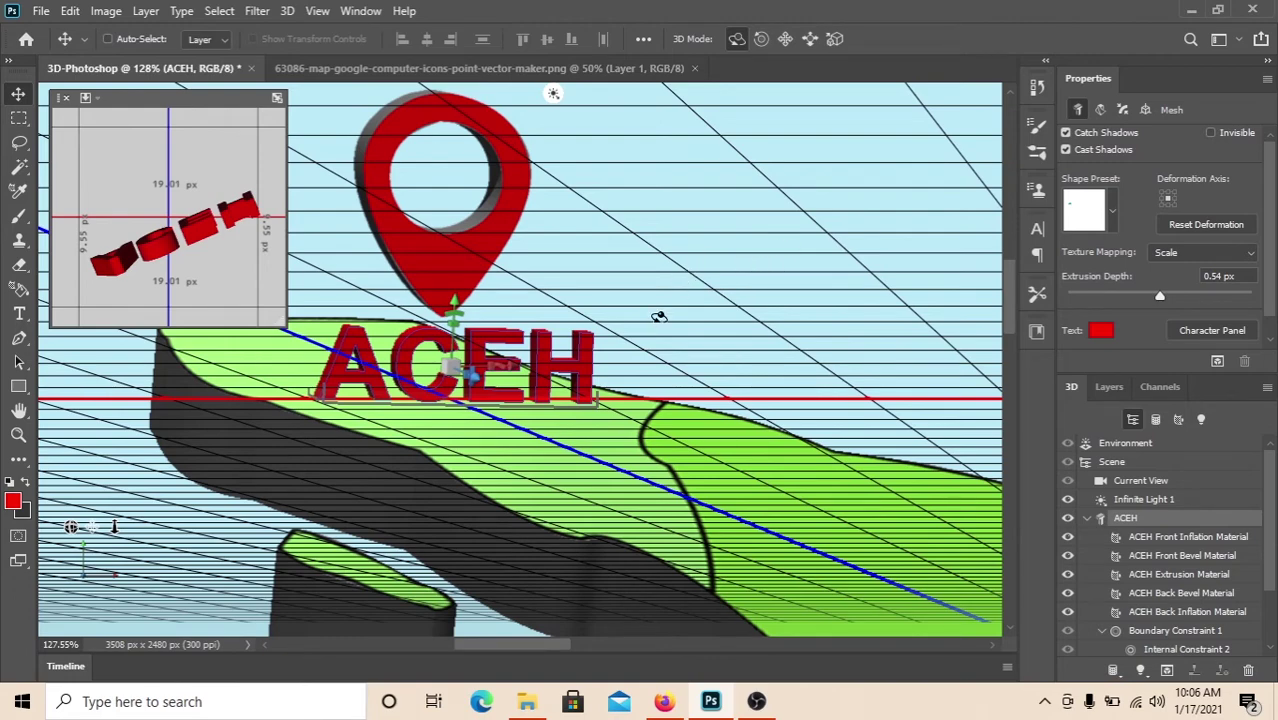
pyautogui.click(1108, 386)
# - Convert the ACEH 3D layer to a smart object and fine-tune its placement
pyautogui.rightClick(1176, 494)
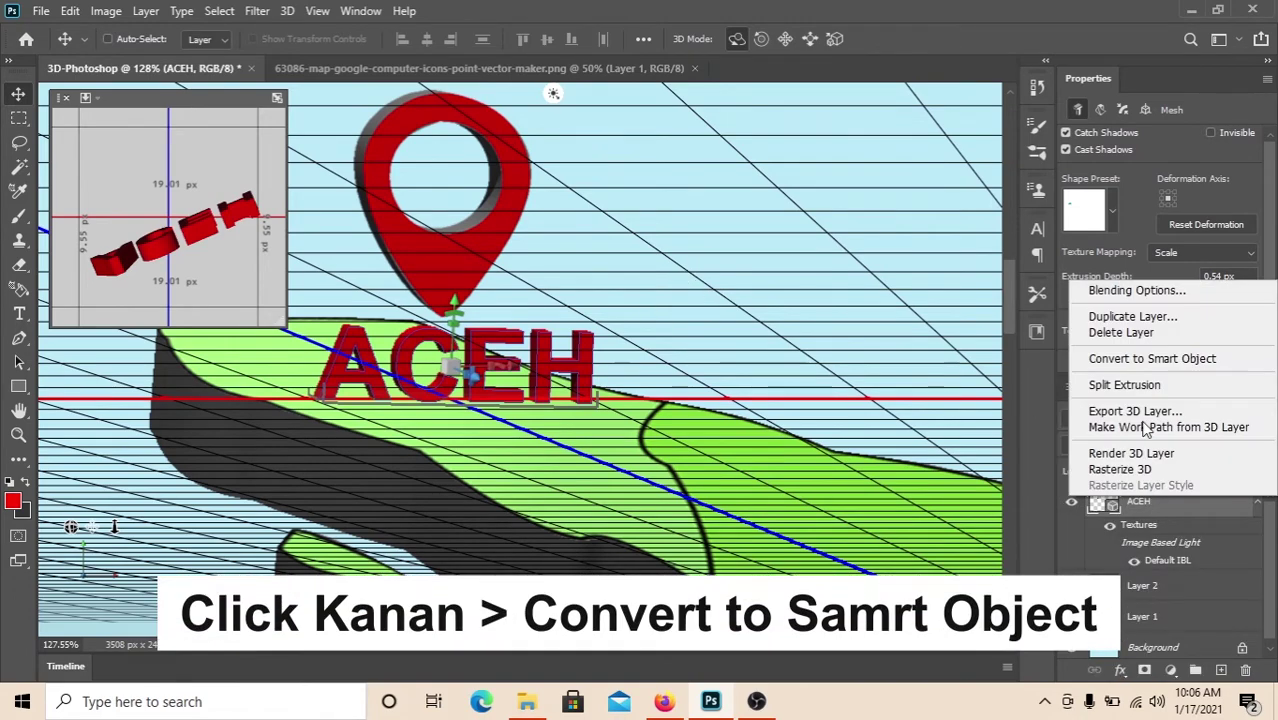
pyautogui.click(1152, 358)
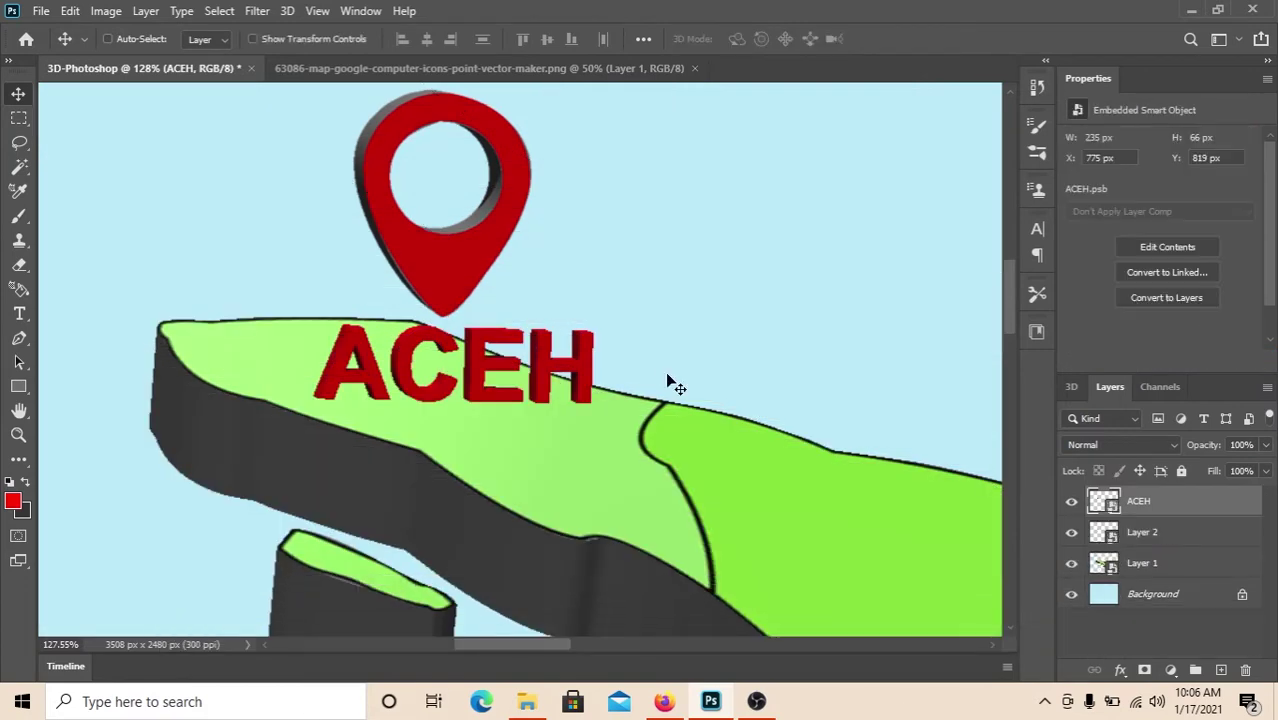
pyautogui.moveTo(527, 366); pyautogui.dragTo(565, 340)
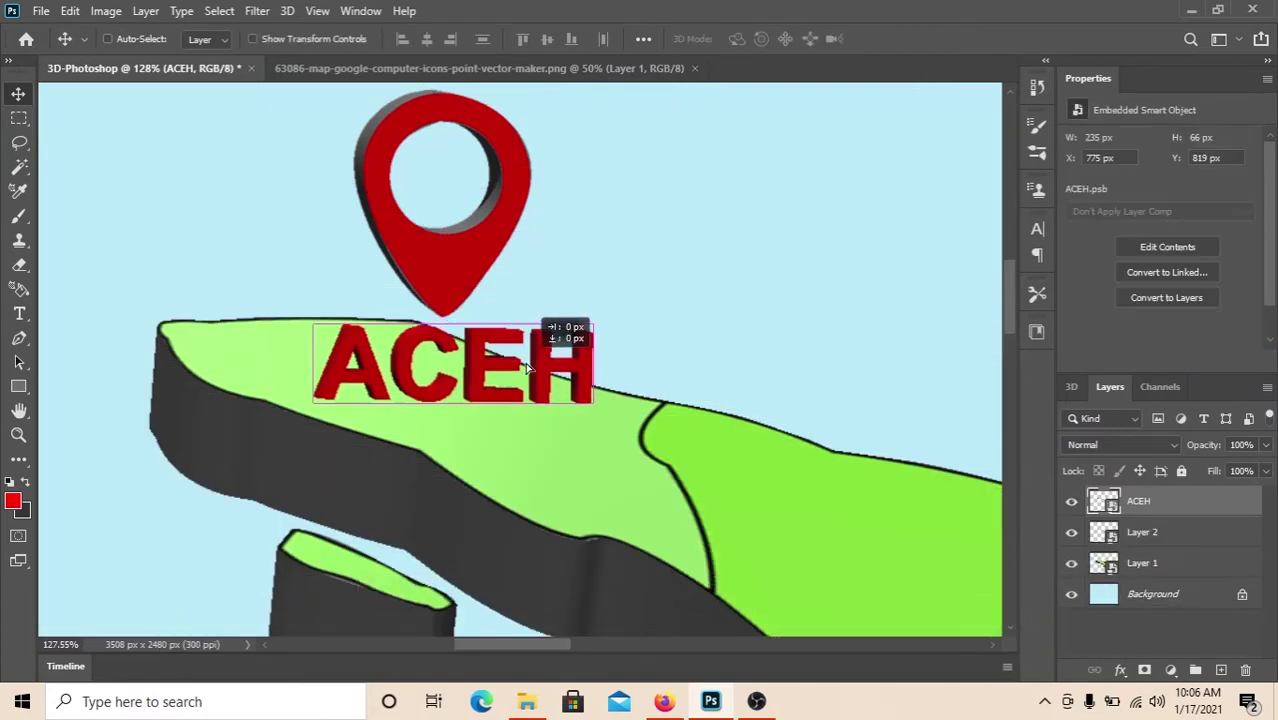
pyautogui.scroll(-5, 704, 350)
pyautogui.scroll(1, 804, 351)
pyautogui.scroll(1, 806, 351)
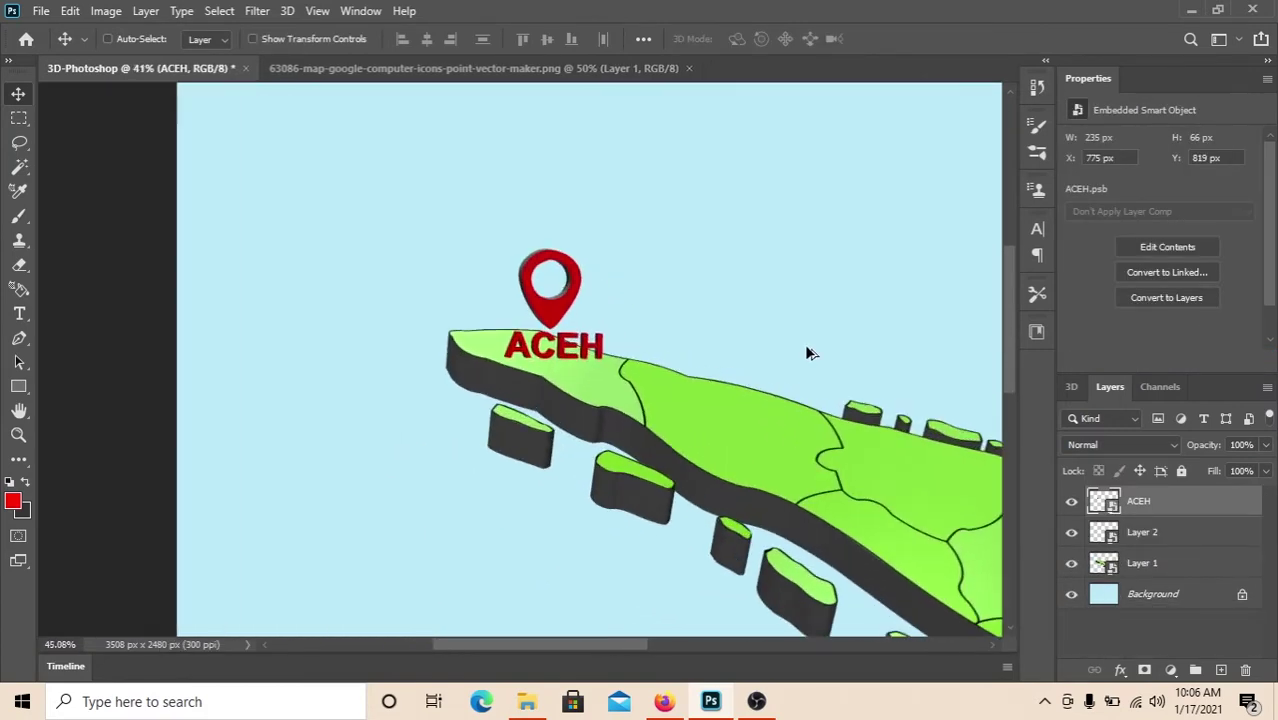
pyautogui.scroll(1, 473, 337)
pyautogui.scroll(2, 578, 347)
pyautogui.scroll(-2, 578, 347)
pyautogui.scroll(-1, 728, 348)
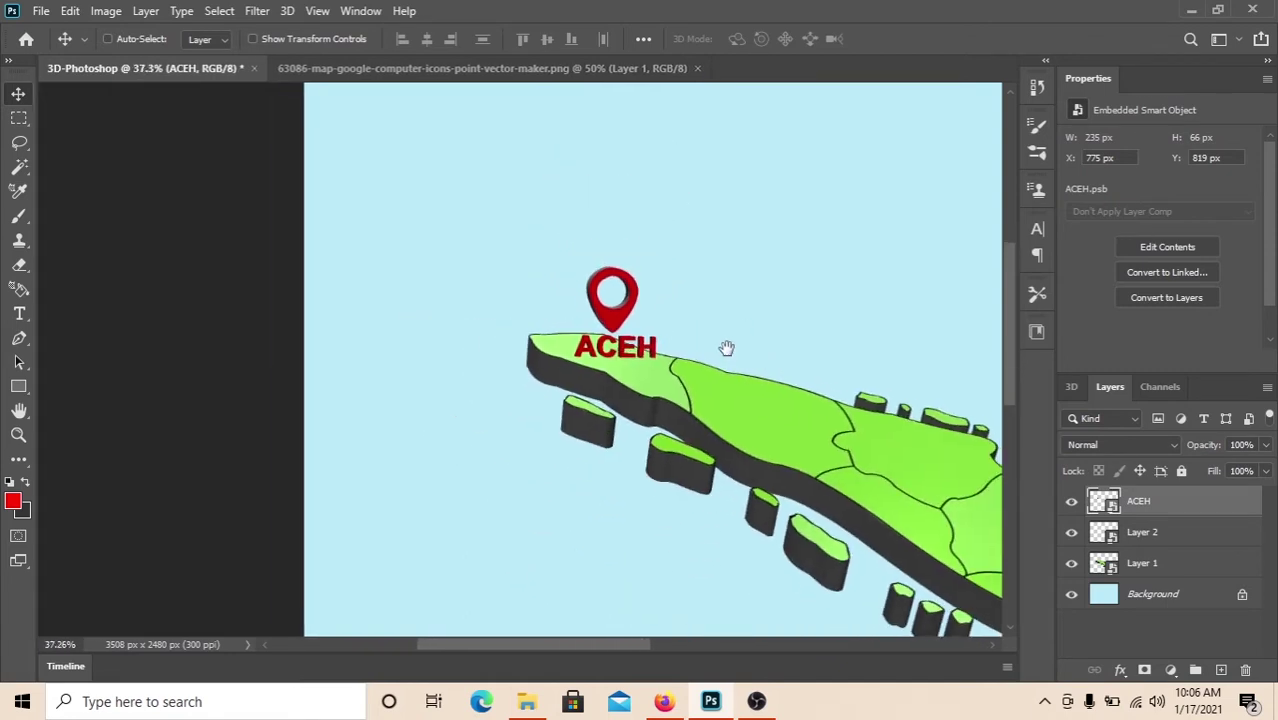
# - Lower the red pin onto the ACEH label at X 775, Y 662
pyautogui.moveTo(728, 348)
pyautogui.mouseDown()
pyautogui.moveTo(488, 326)
pyautogui.moveTo(397, 296)
pyautogui.mouseUp()
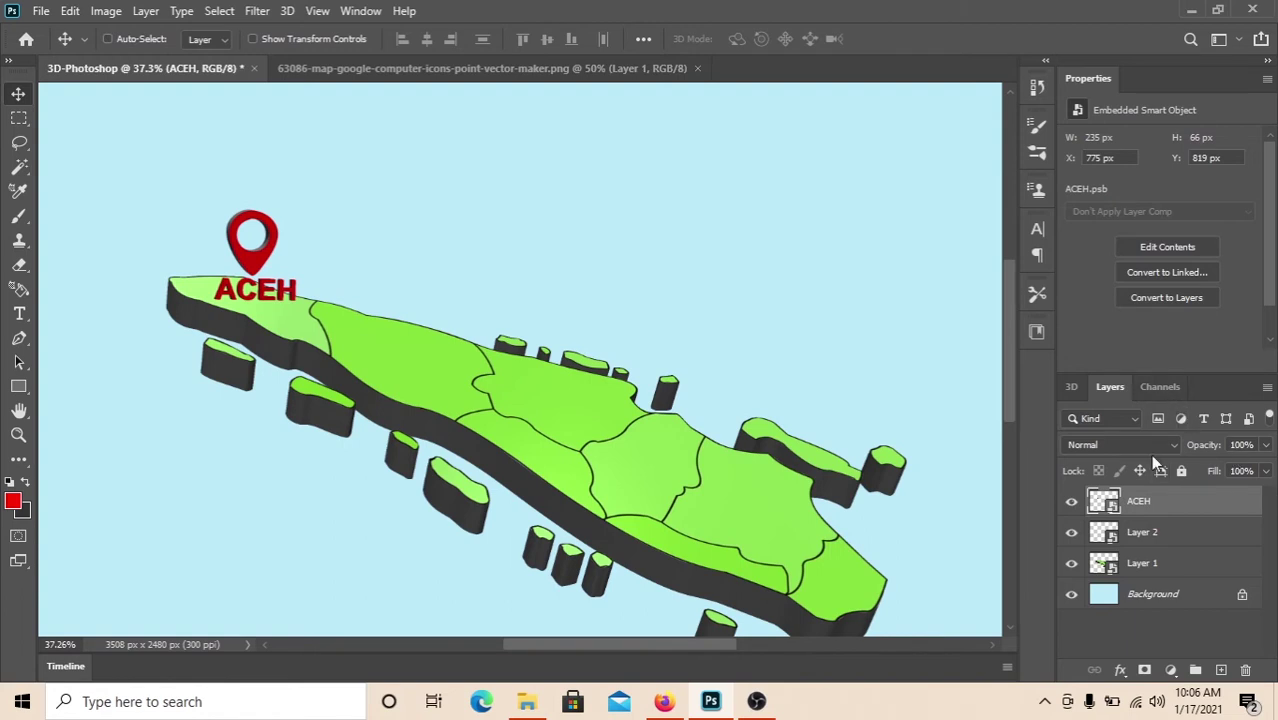
pyautogui.click(1142, 535)
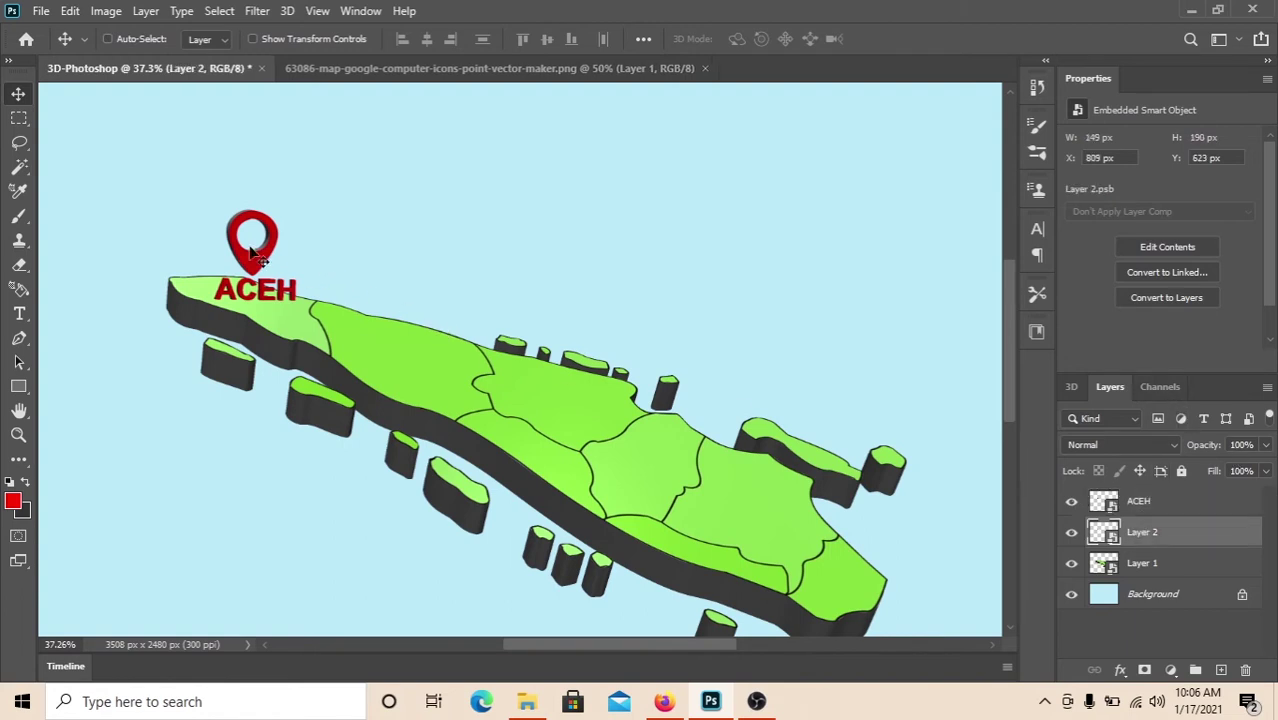
pyautogui.moveTo(252, 252); pyautogui.dragTo(243, 271)
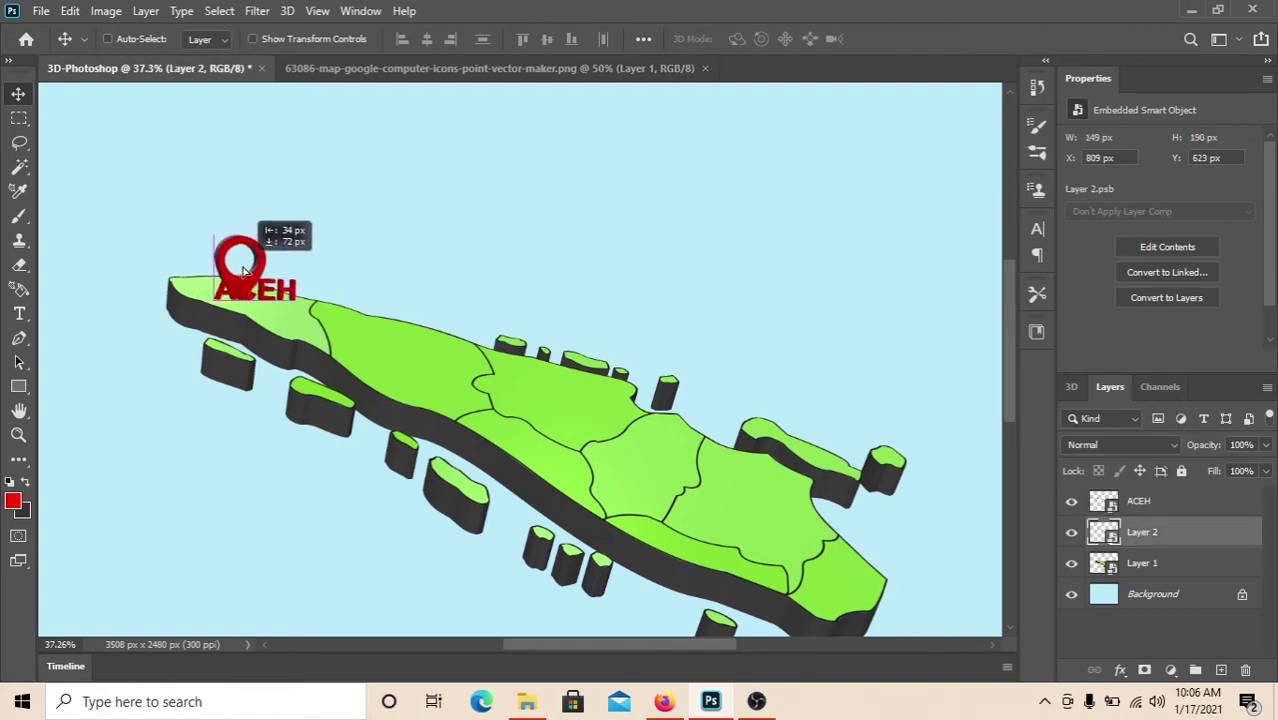
pyautogui.moveTo(243, 271); pyautogui.dragTo(252, 232)
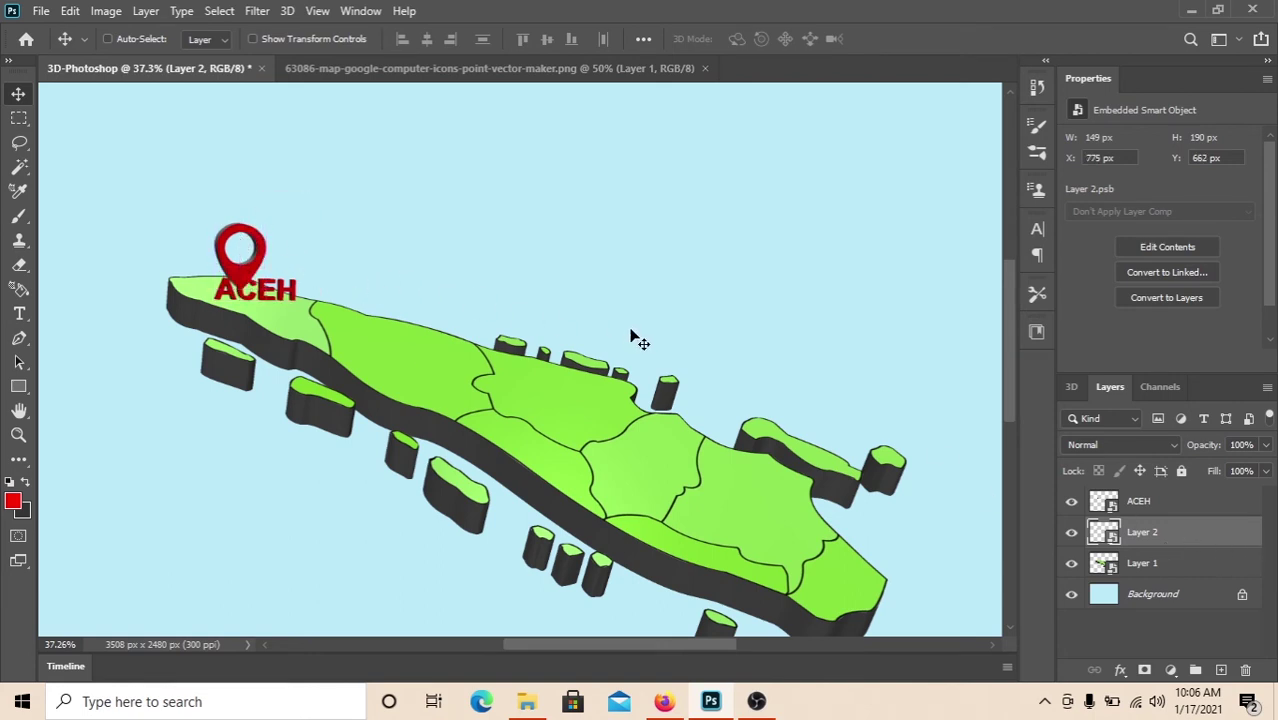
# - Open the ACEH smart object's contents as ACEH.psb
pyautogui.doubleClick(1104, 505)
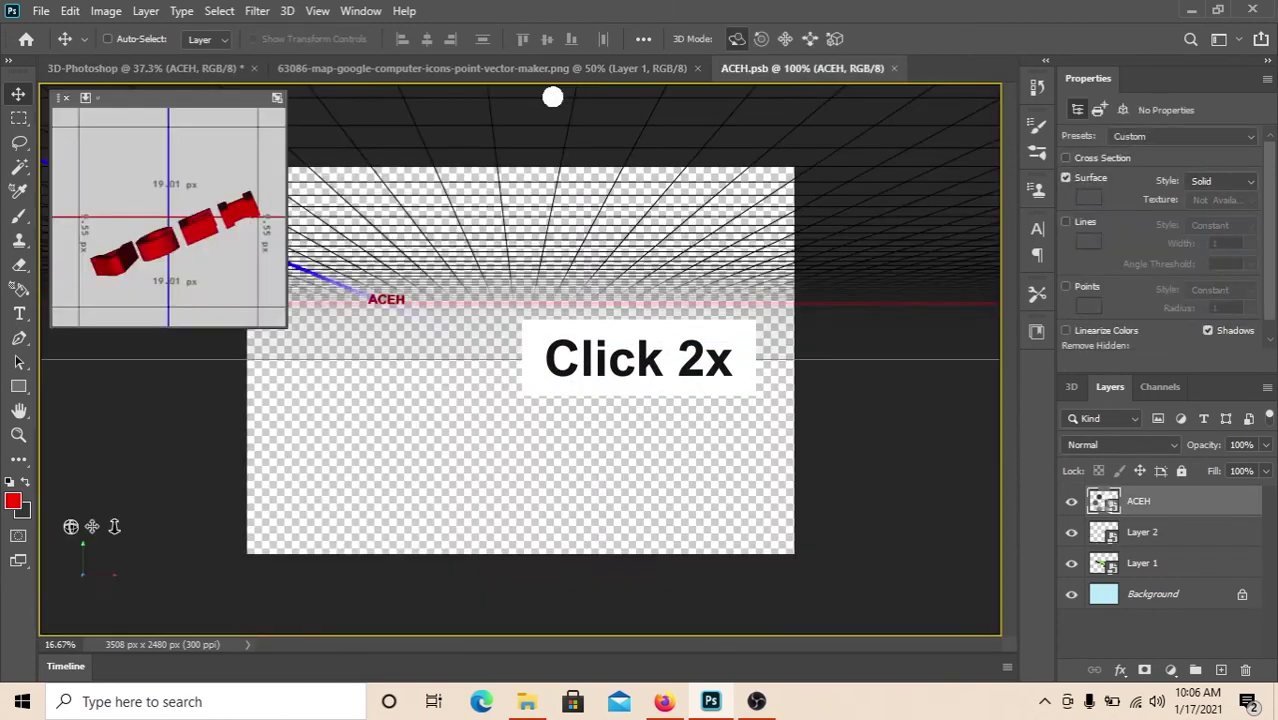
pyautogui.scroll(2, 327, 265)
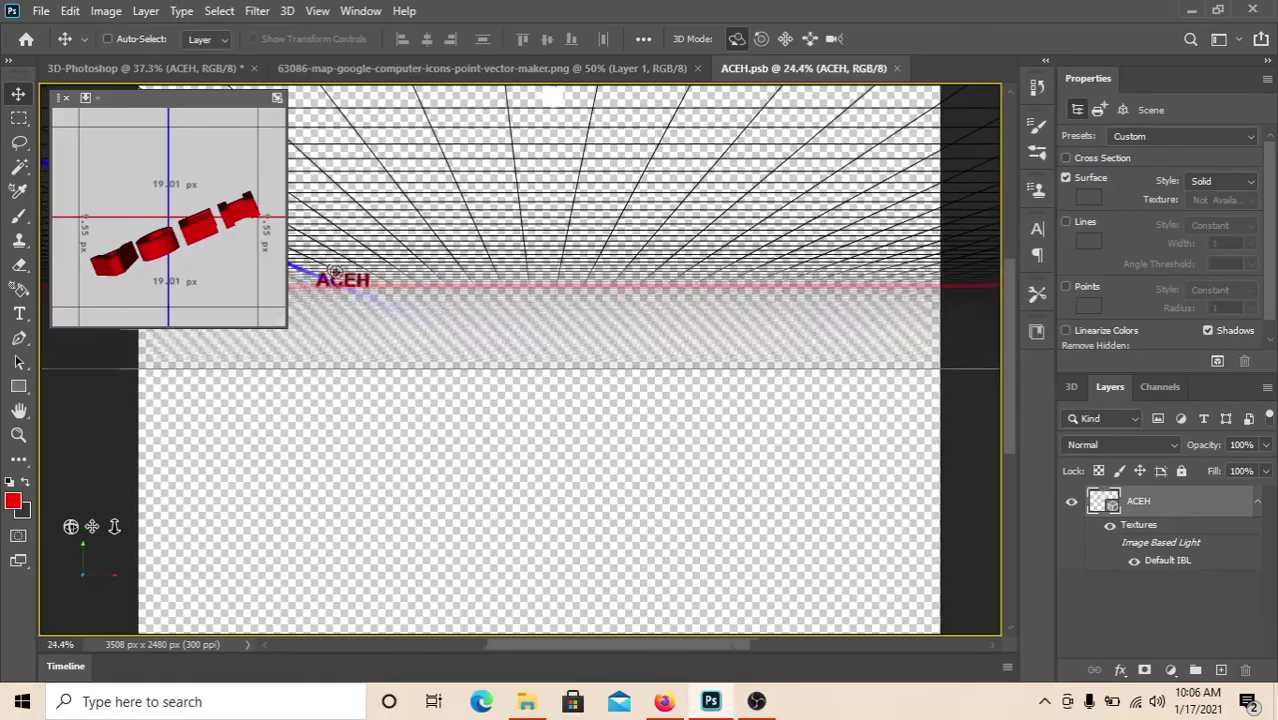
pyautogui.scroll(3, 330, 268)
pyautogui.scroll(4, 335, 272)
pyautogui.scroll(2, 343, 279)
pyautogui.scroll(2, 343, 279)
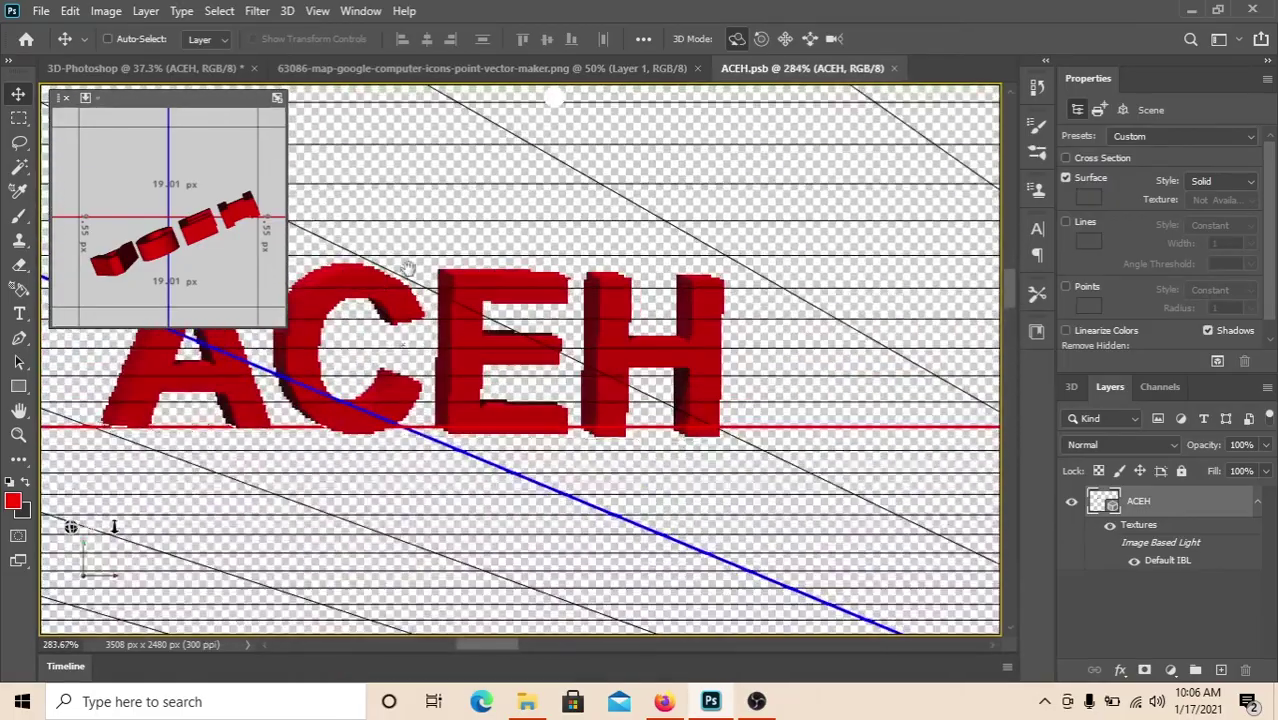
pyautogui.scroll(-2, 549, 366)
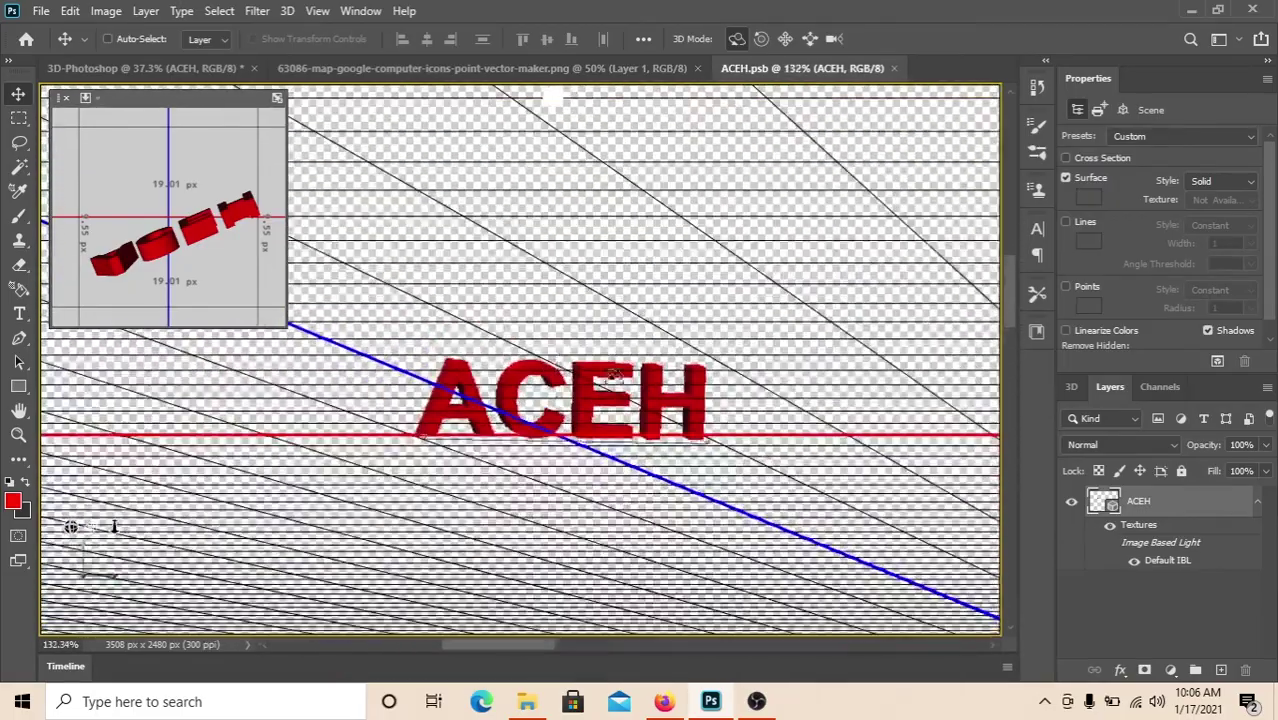
pyautogui.scroll(-2, 549, 366)
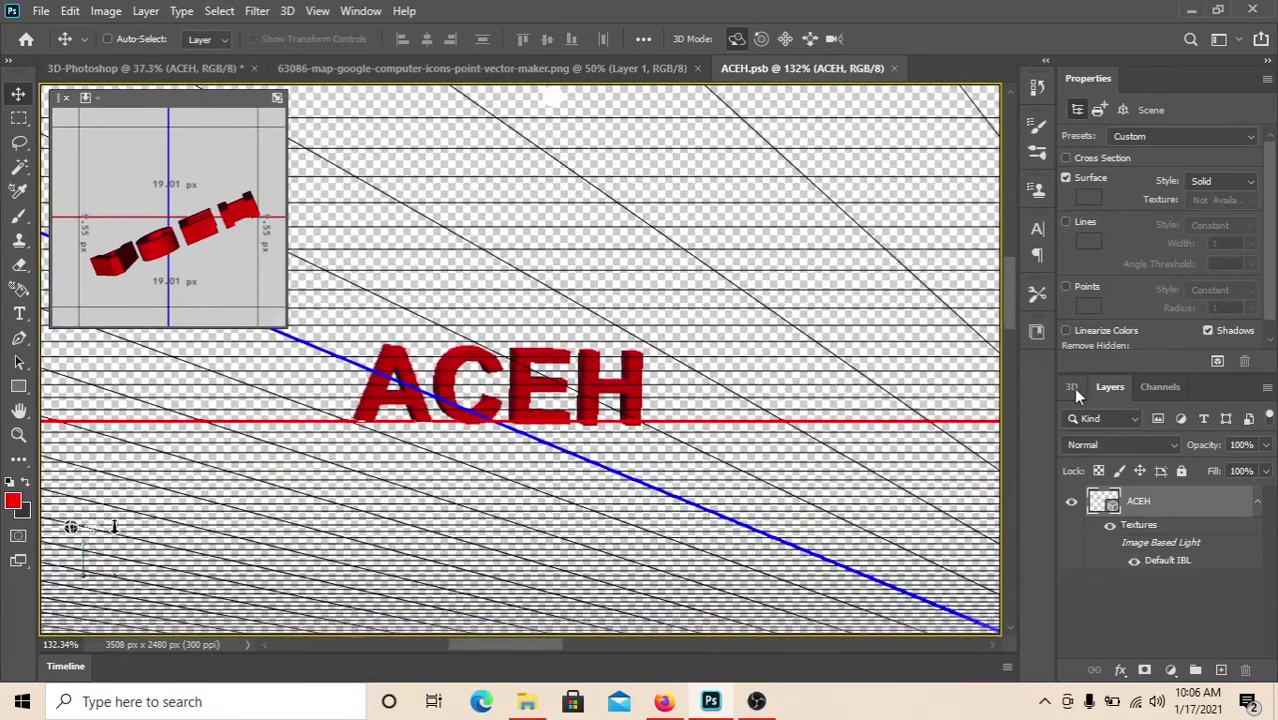
# - Select the ACEH text mesh and show its Arial Bold 20 pt character settings
pyautogui.click(1072, 387)
pyautogui.click(1127, 537)
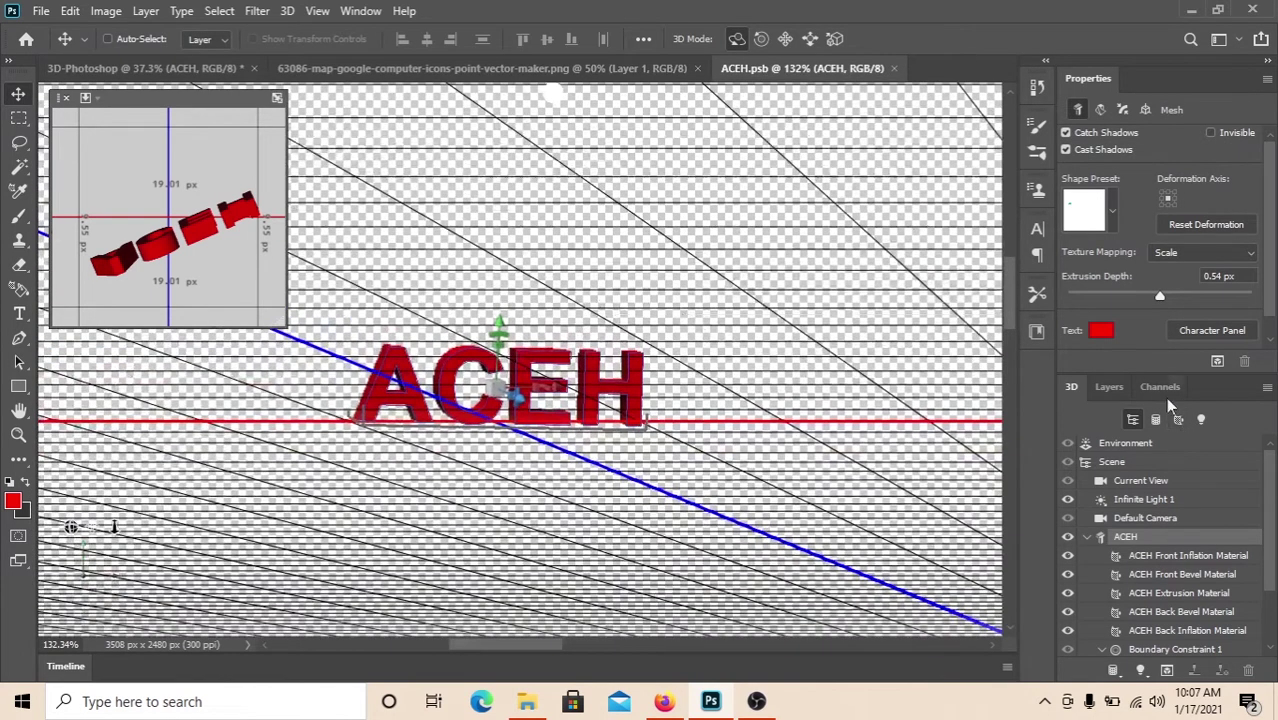
pyautogui.click(1180, 331)
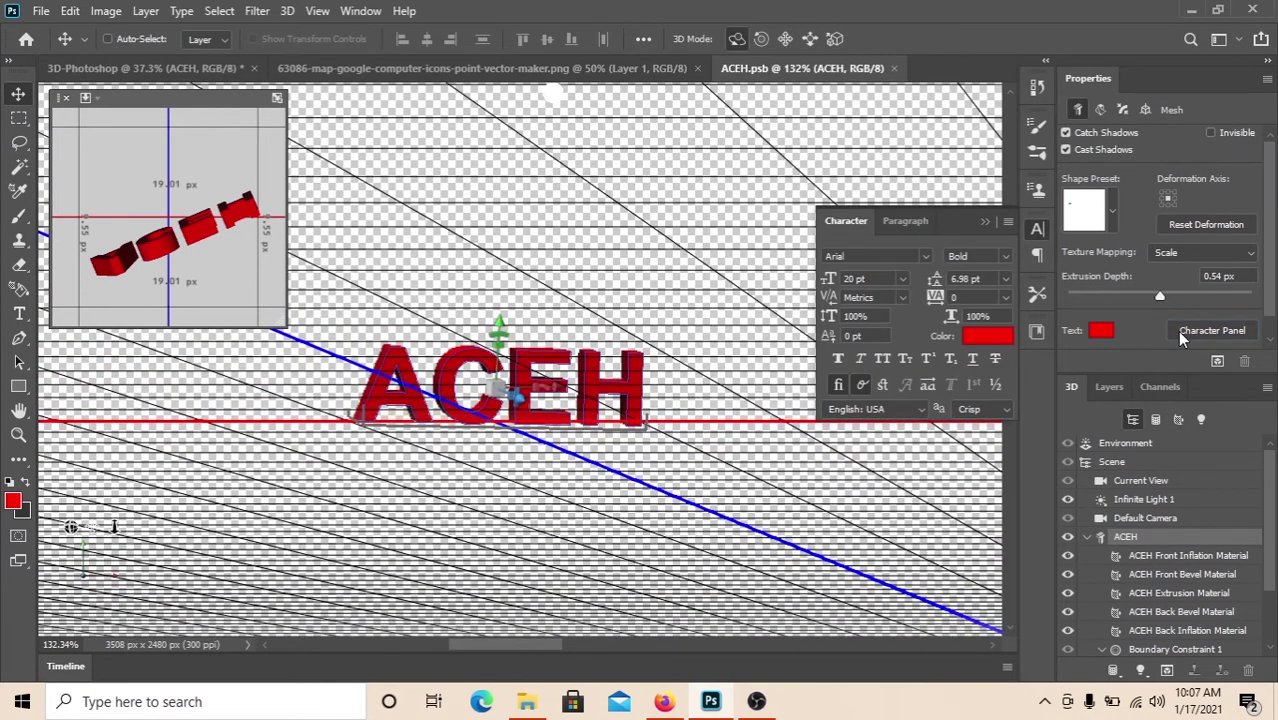
# - Change the ACEH 3D text colour to green 6ec146
pyautogui.click(988, 337)
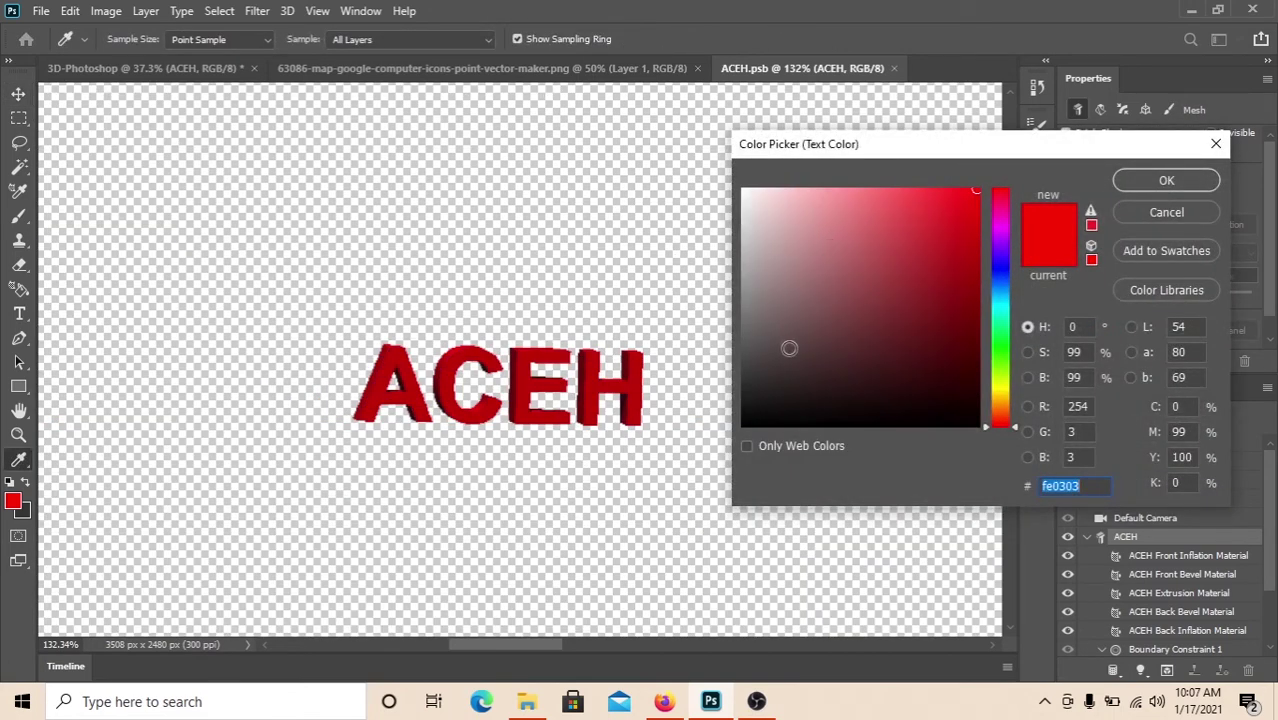
pyautogui.click(757, 366)
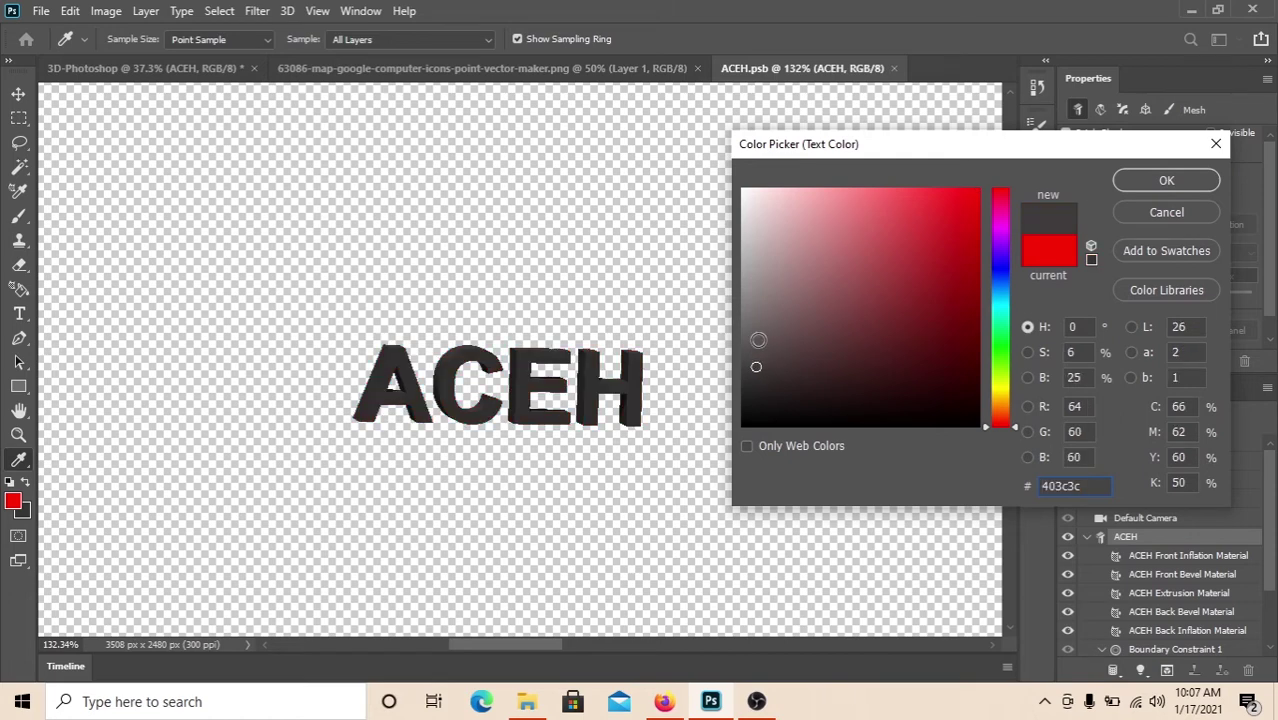
pyautogui.click(758, 340)
pyautogui.click(766, 306)
pyautogui.click(831, 289)
pyautogui.click(817, 263)
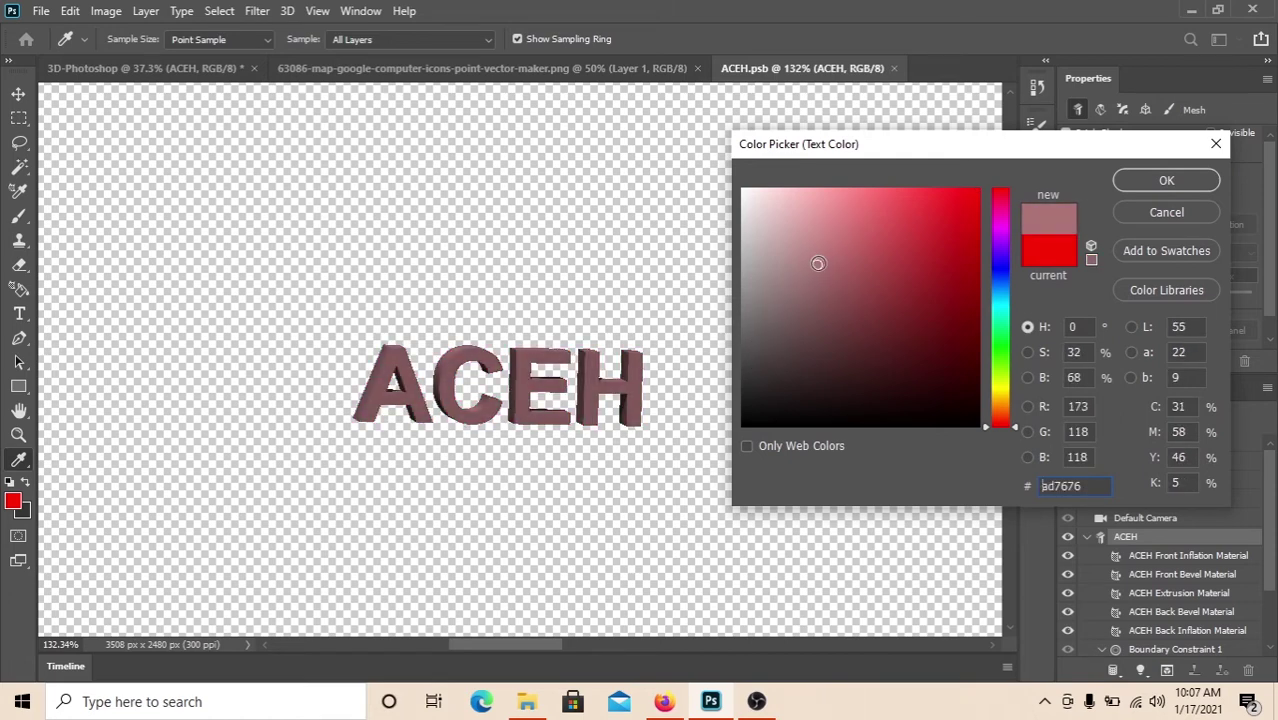
pyautogui.click(952, 383)
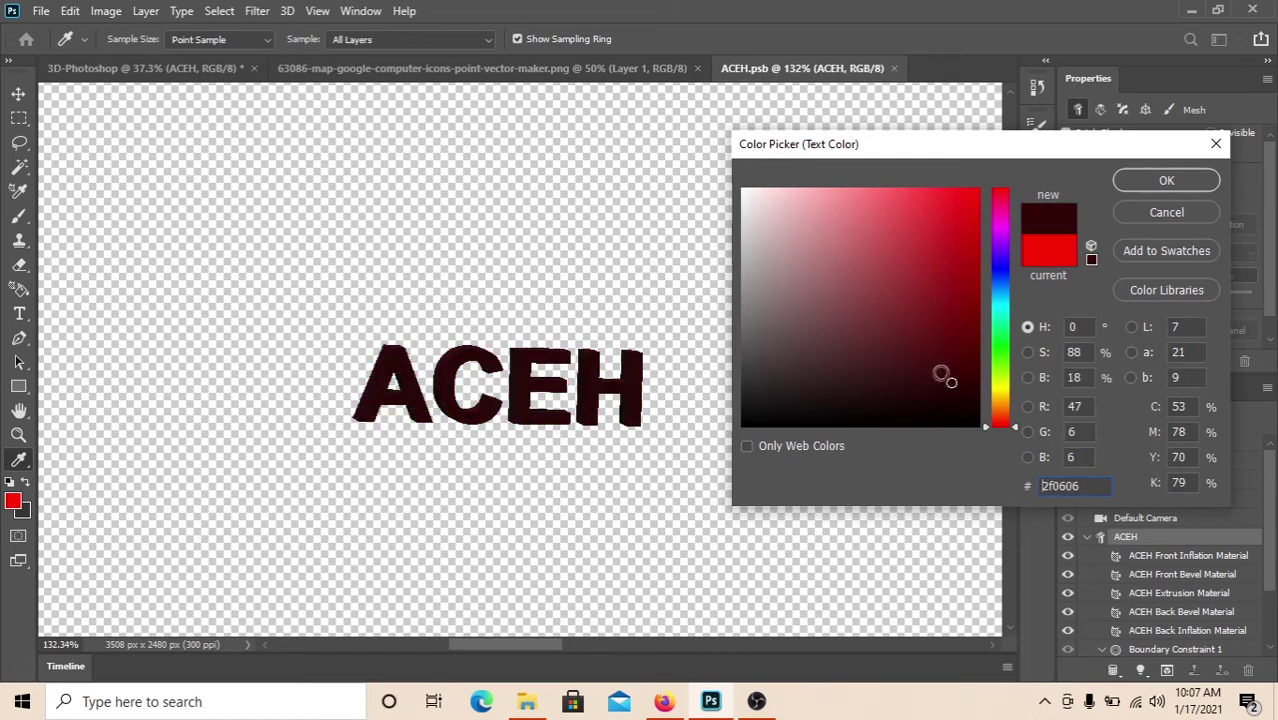
pyautogui.click(850, 271)
pyautogui.click(893, 246)
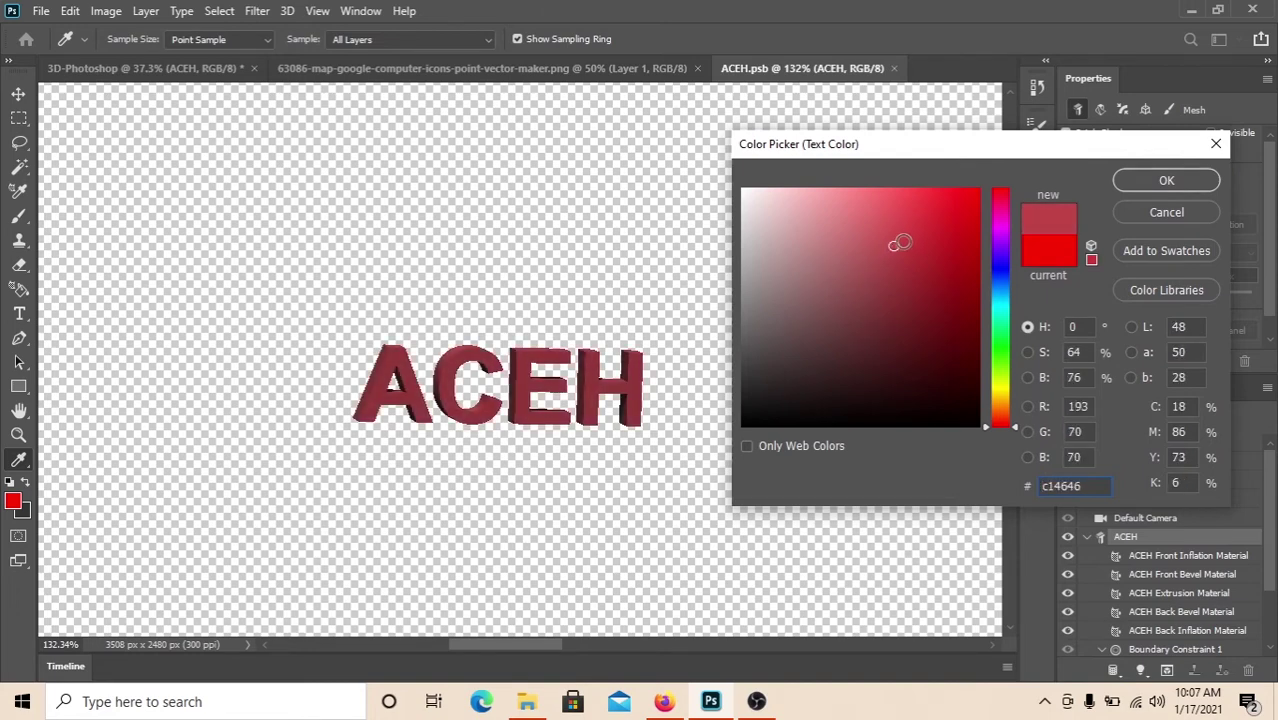
pyautogui.click(1004, 386)
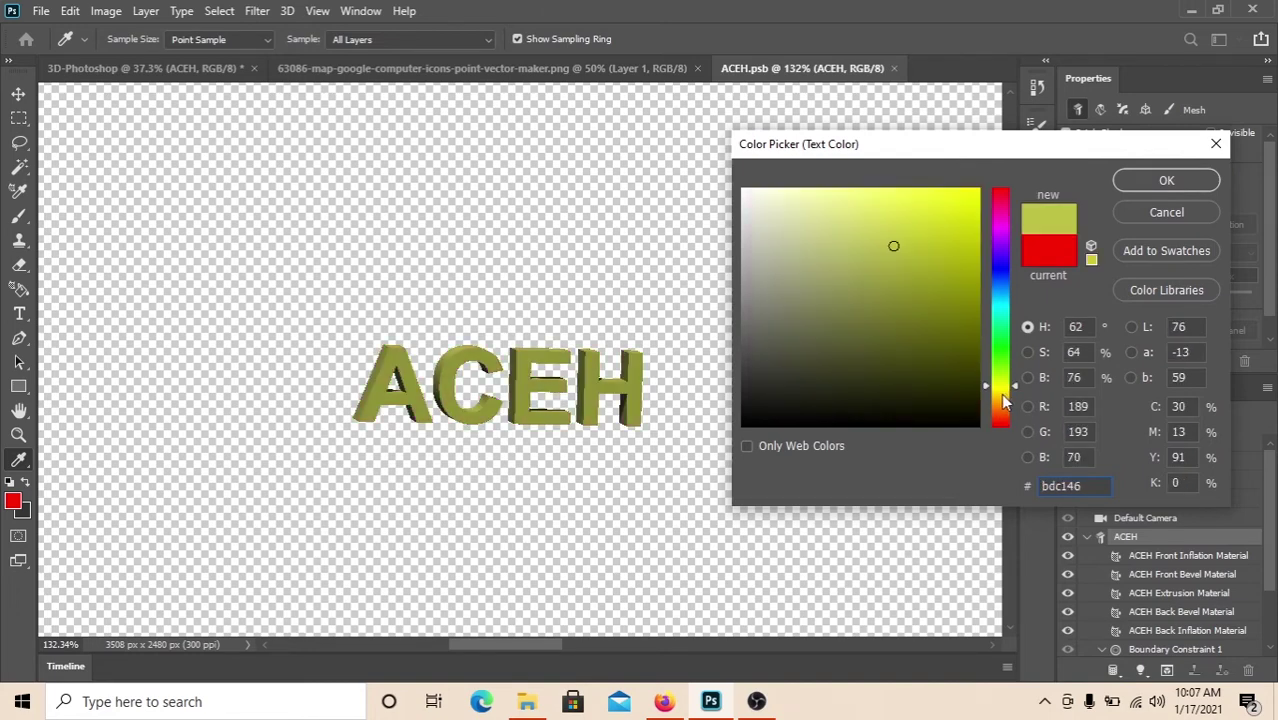
pyautogui.click(999, 363)
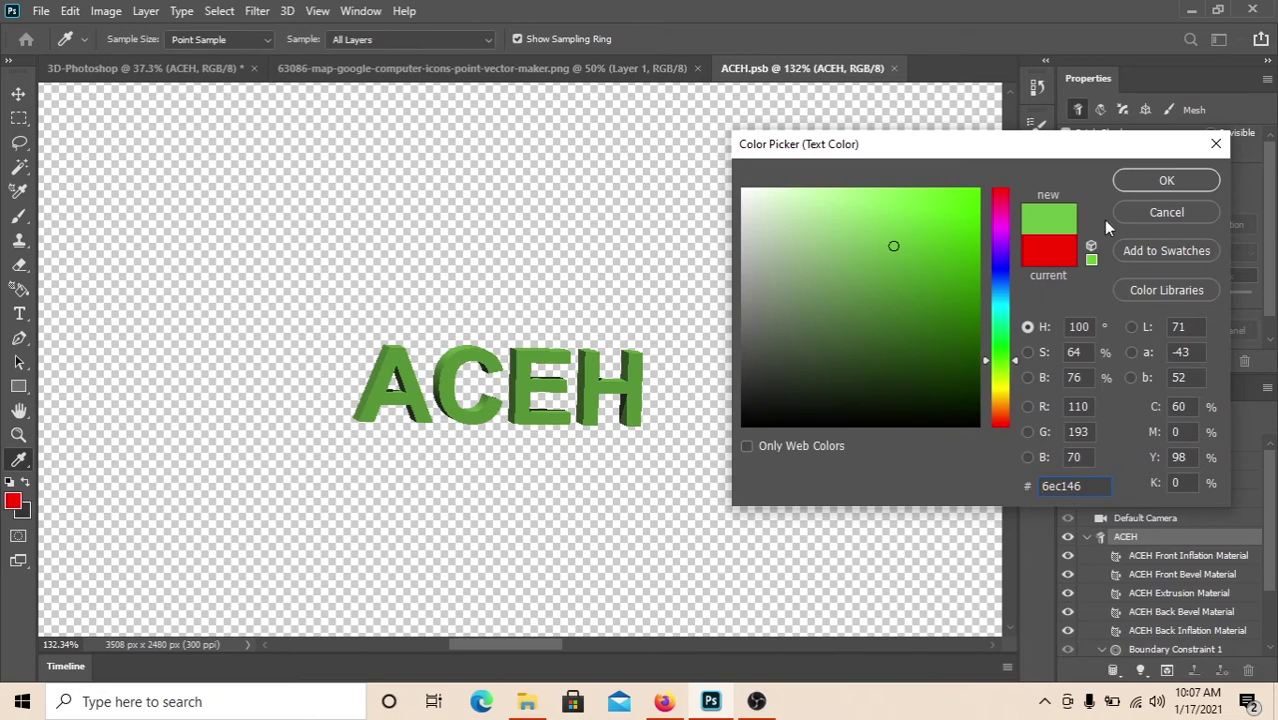
pyautogui.click(1166, 180)
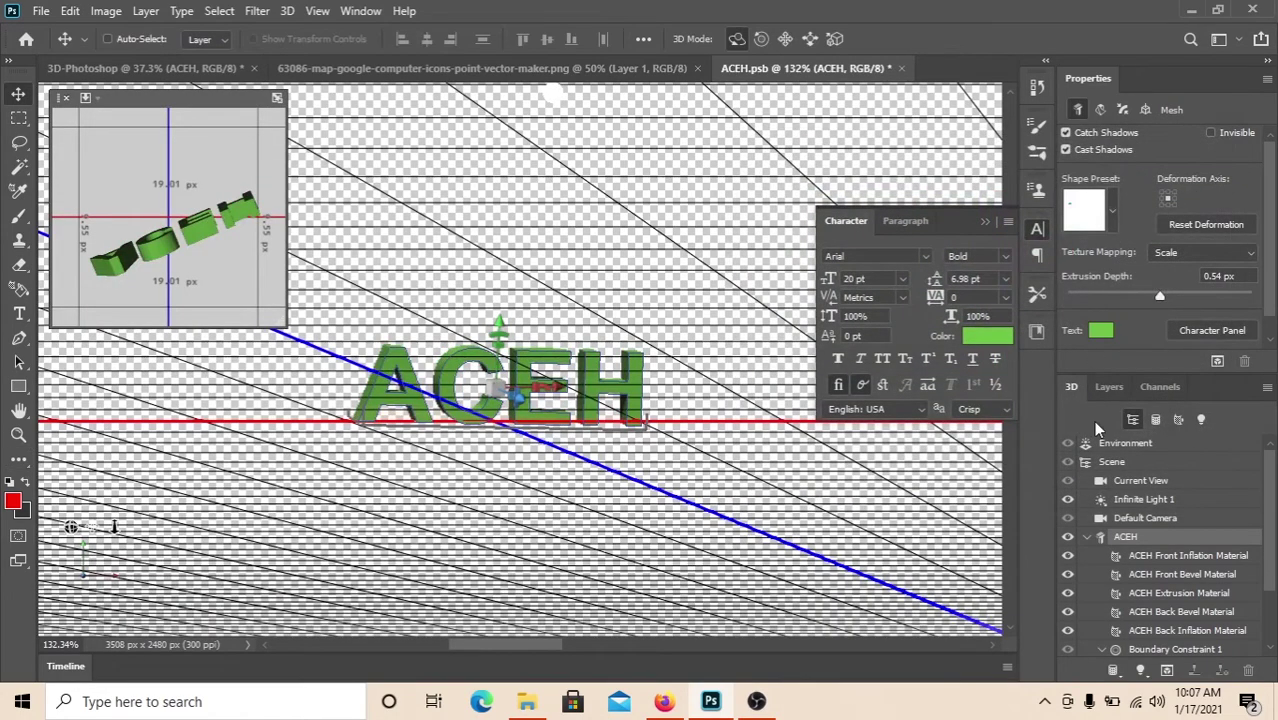
# - Save ACEH.psb and return to the 3D-Photoshop map document
pyautogui.click(1110, 387)
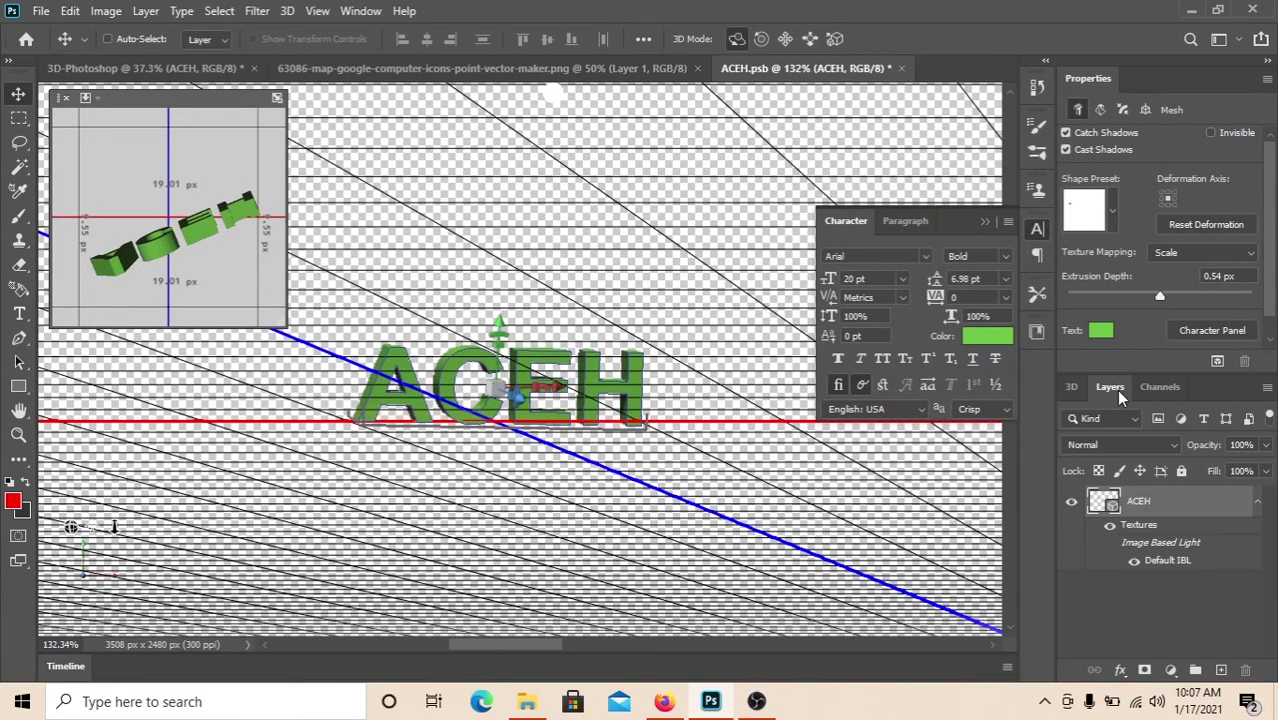
pyautogui.click(1072, 388)
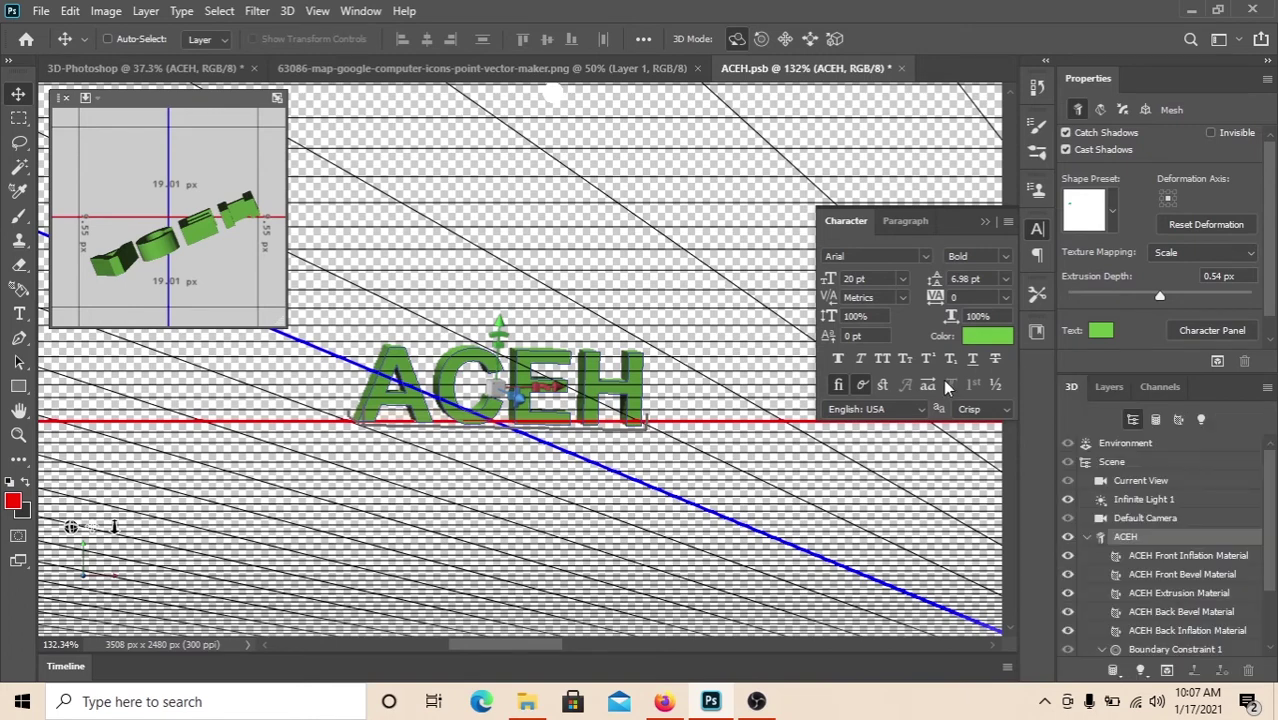
pyautogui.hotkey('ctrl', 's')
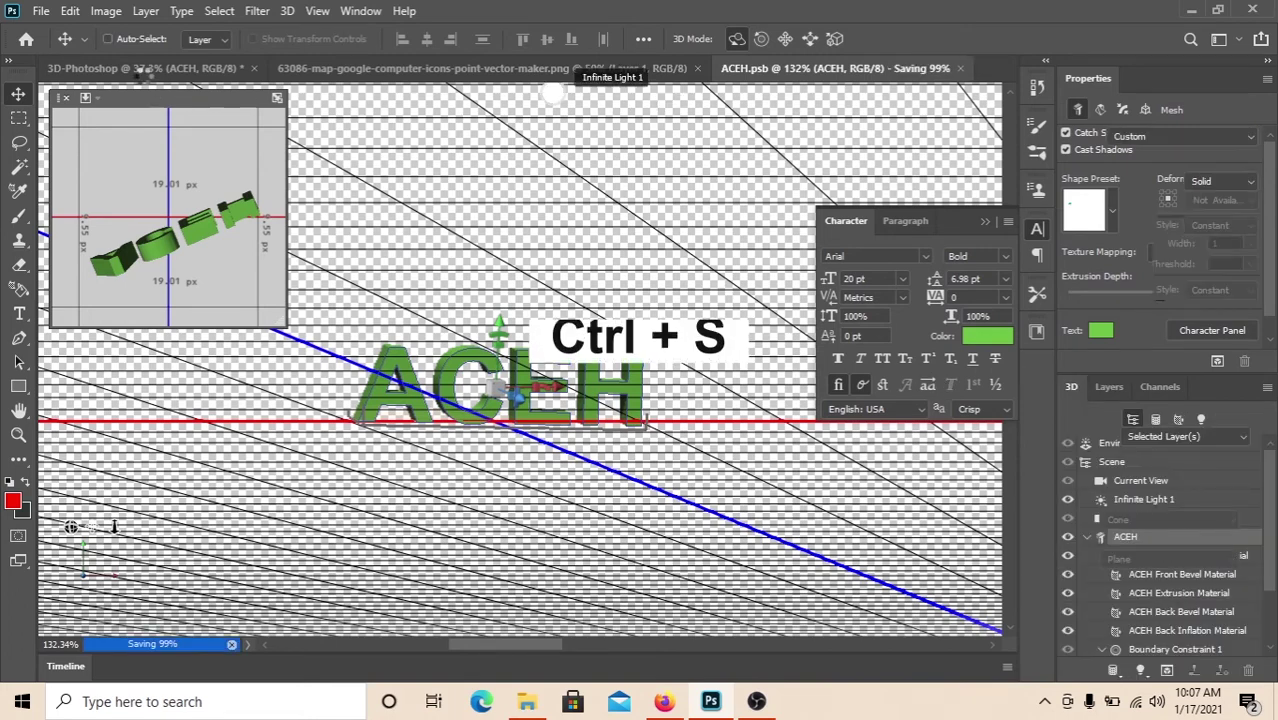
pyautogui.click(142, 69)
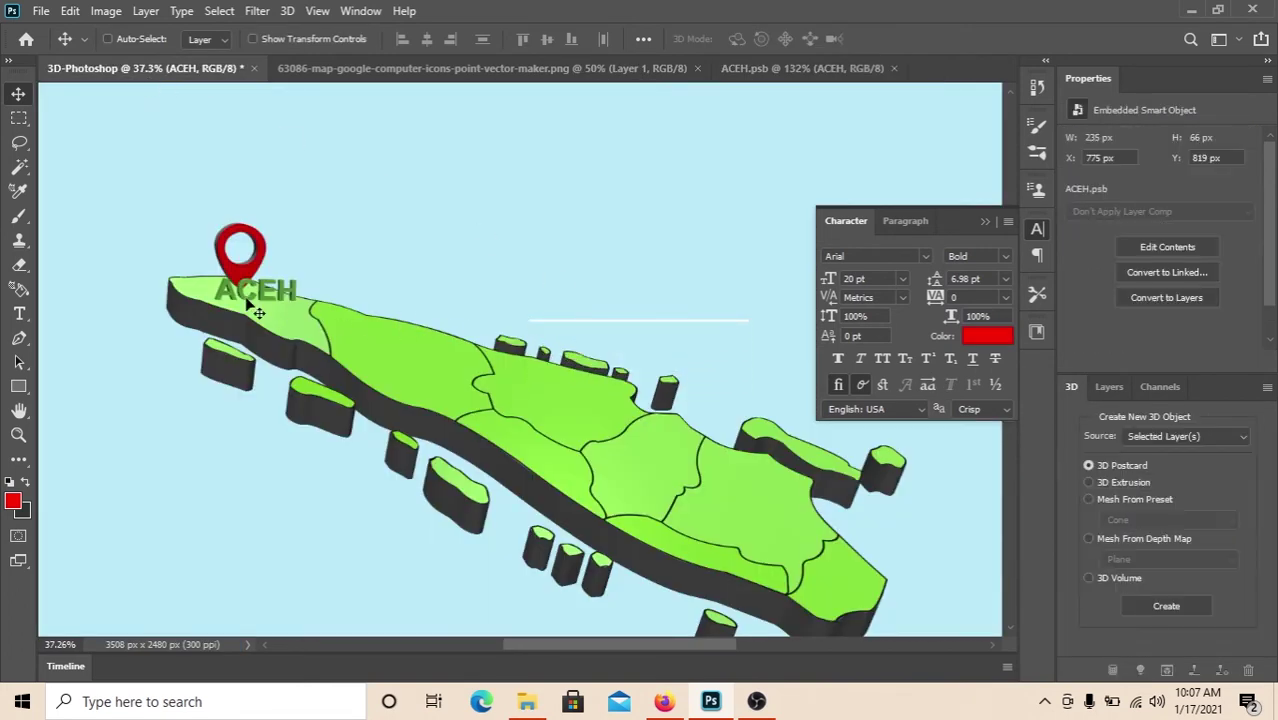
pyautogui.scroll(3, 240, 260)
pyautogui.scroll(2, 300, 290)
pyautogui.scroll(-2, 305, 292)
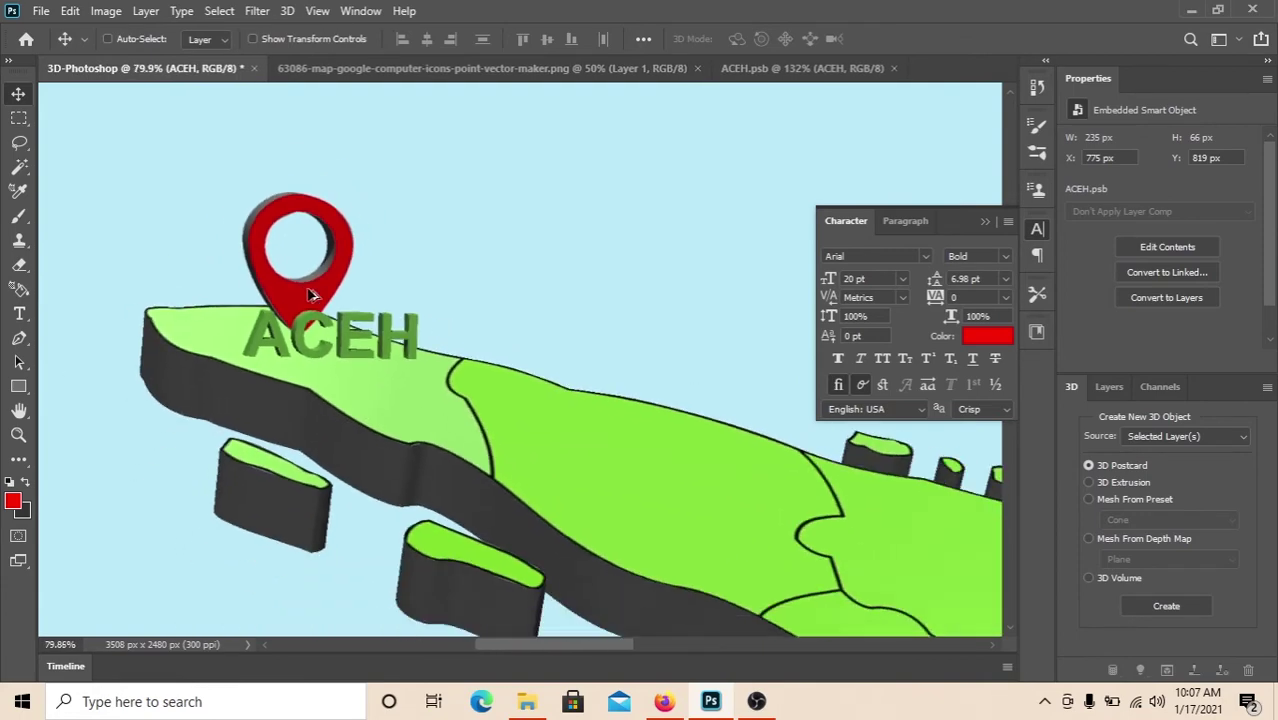
pyautogui.scroll(-2, 320, 300)
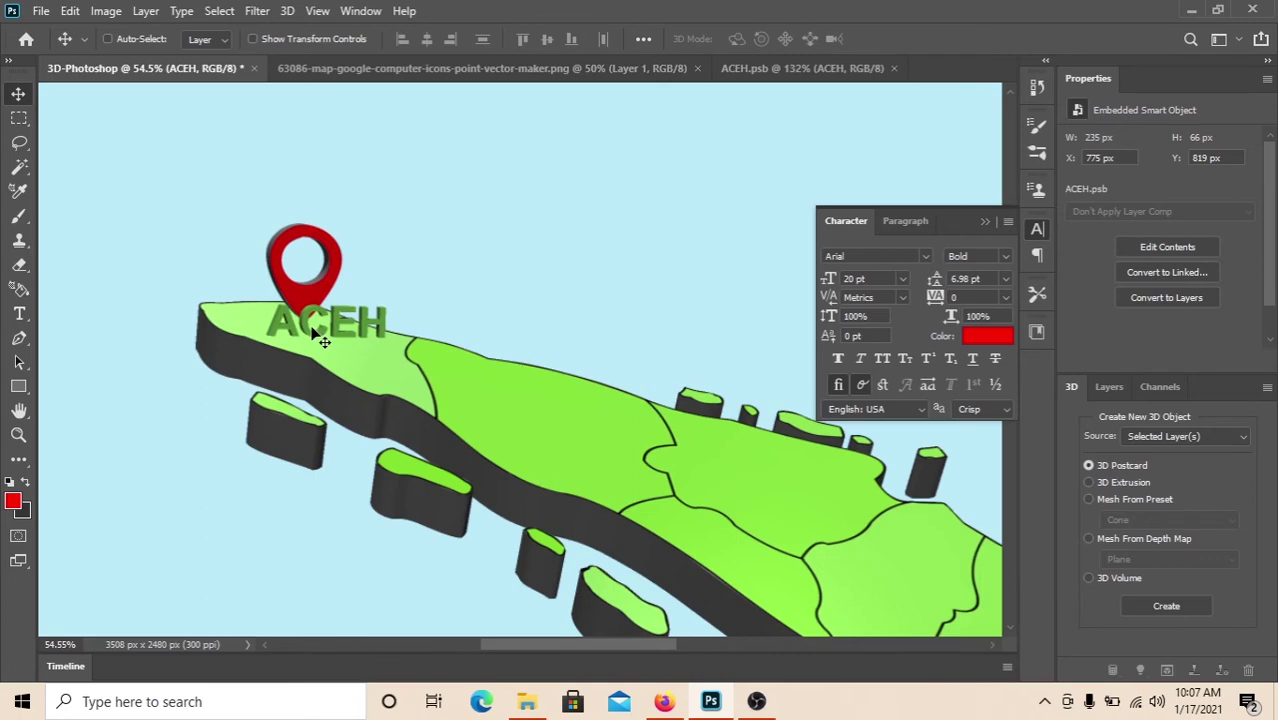
pyautogui.scroll(1, 322, 340)
pyautogui.scroll(2, 325, 340)
pyautogui.scroll(1, 328, 341)
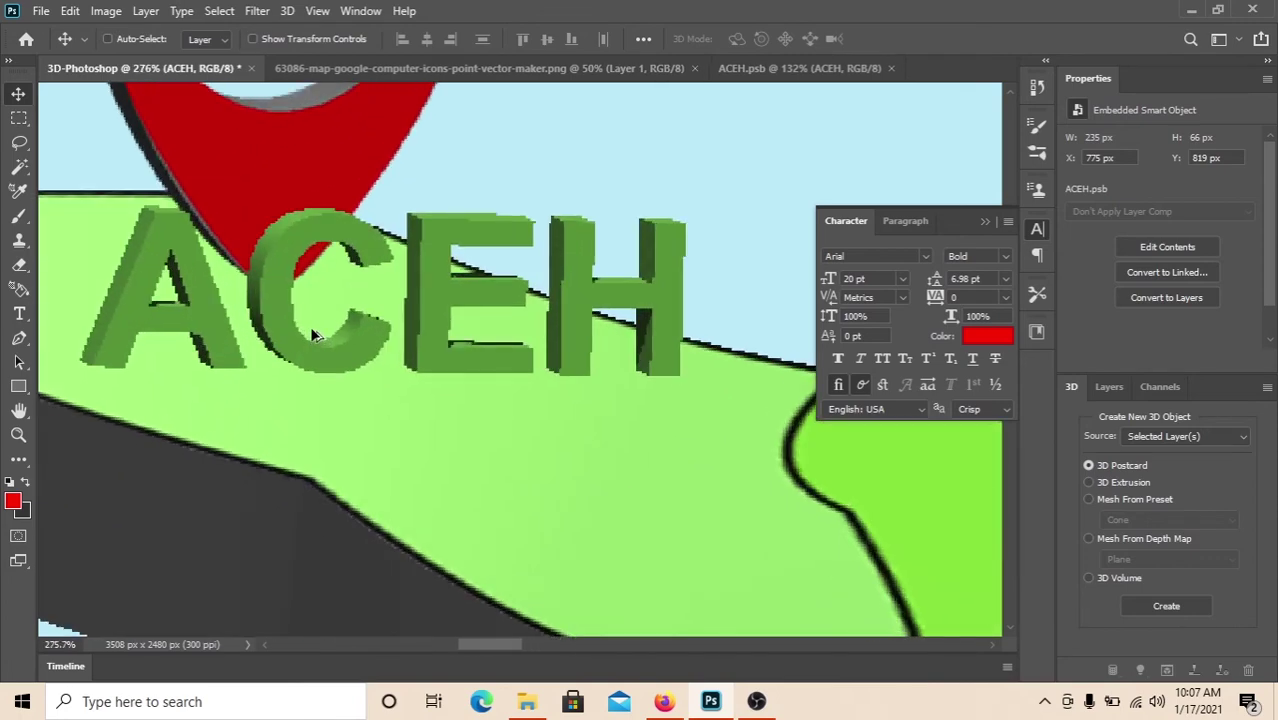
pyautogui.scroll(-2, 330, 342)
pyautogui.scroll(-2, 332, 342)
pyautogui.scroll(-1, 338, 344)
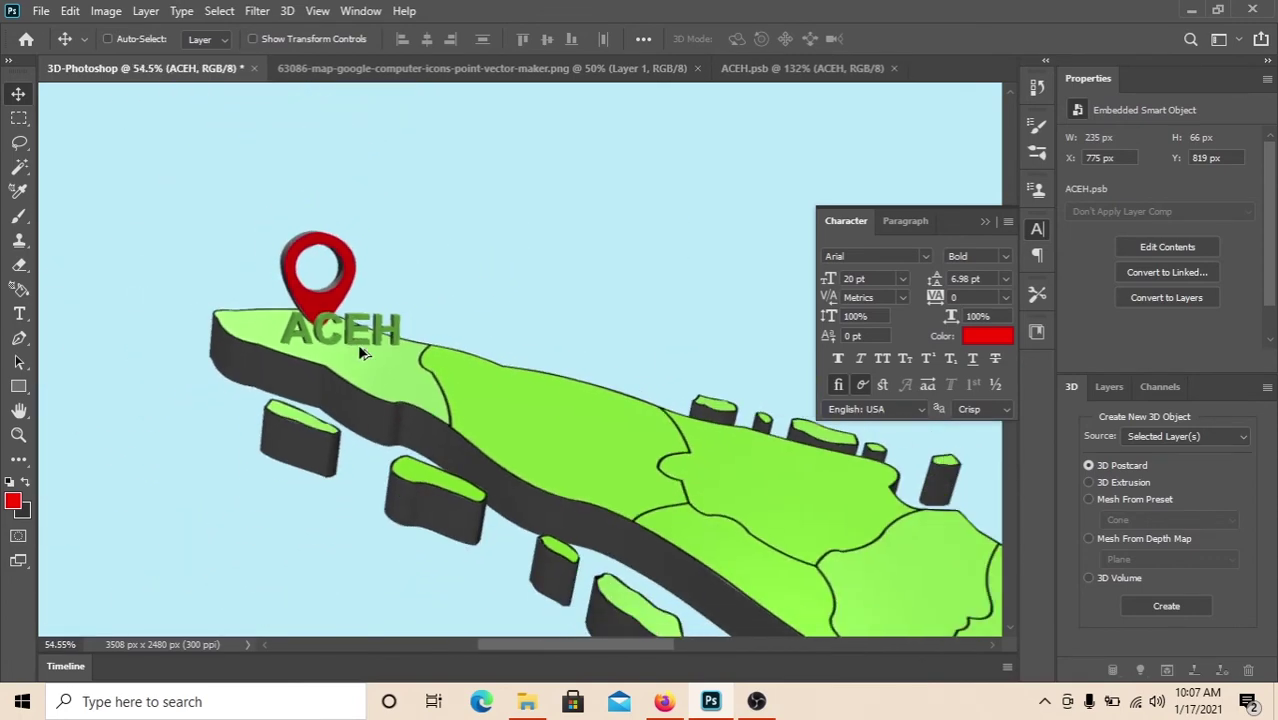
pyautogui.scroll(-1, 360, 350)
# - Rename the red pin's layer to Pin
pyautogui.click(1104, 391)
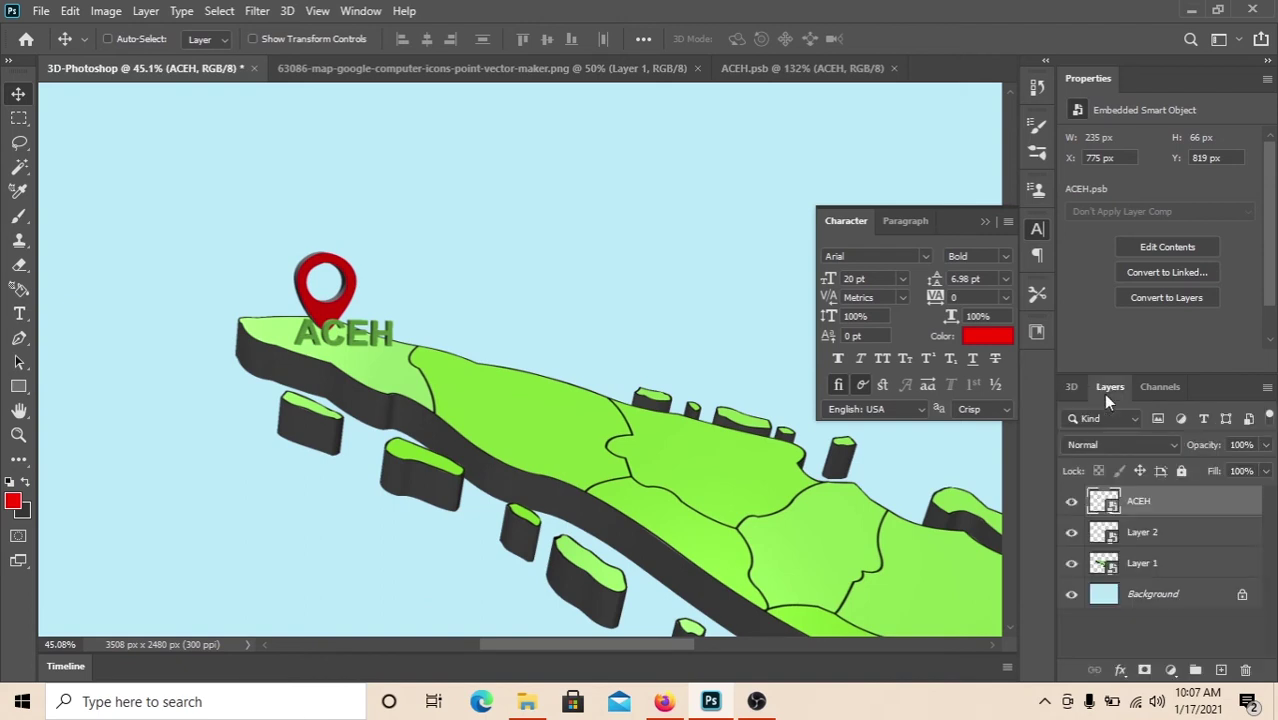
pyautogui.click(1122, 533)
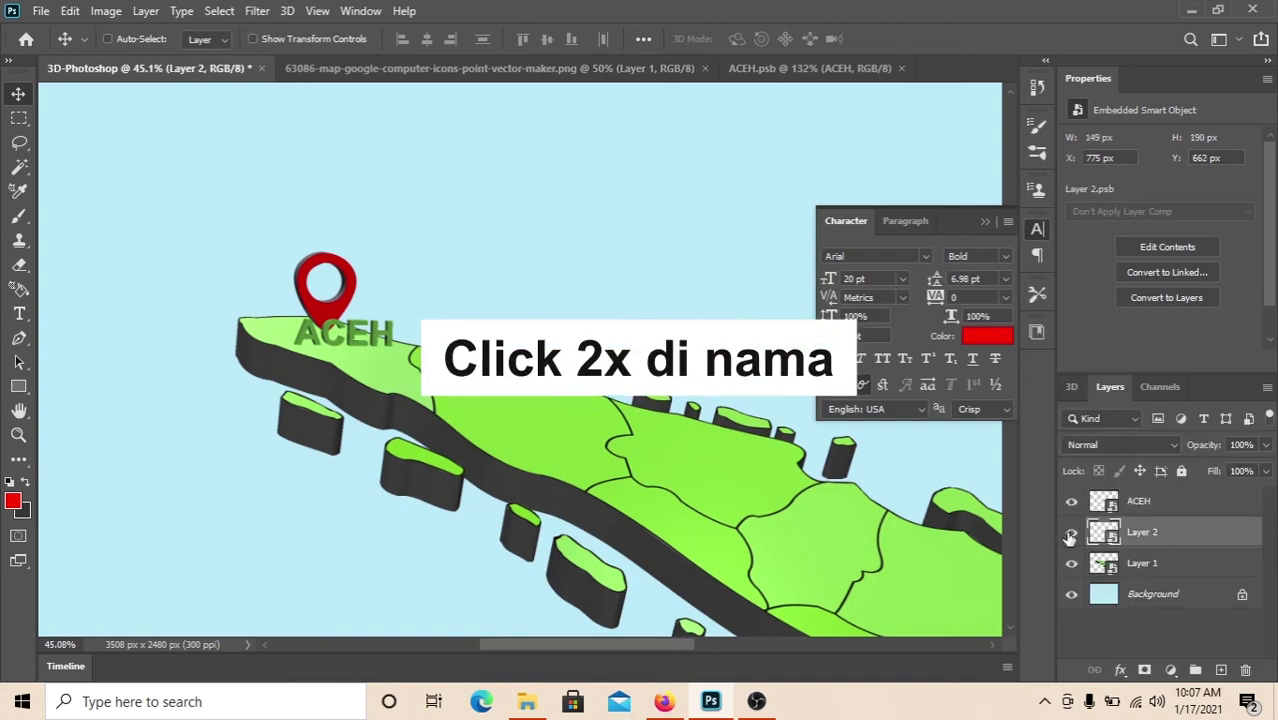
pyautogui.click(1071, 532)
pyautogui.doubleClick(1142, 532)
pyautogui.write('Pin')
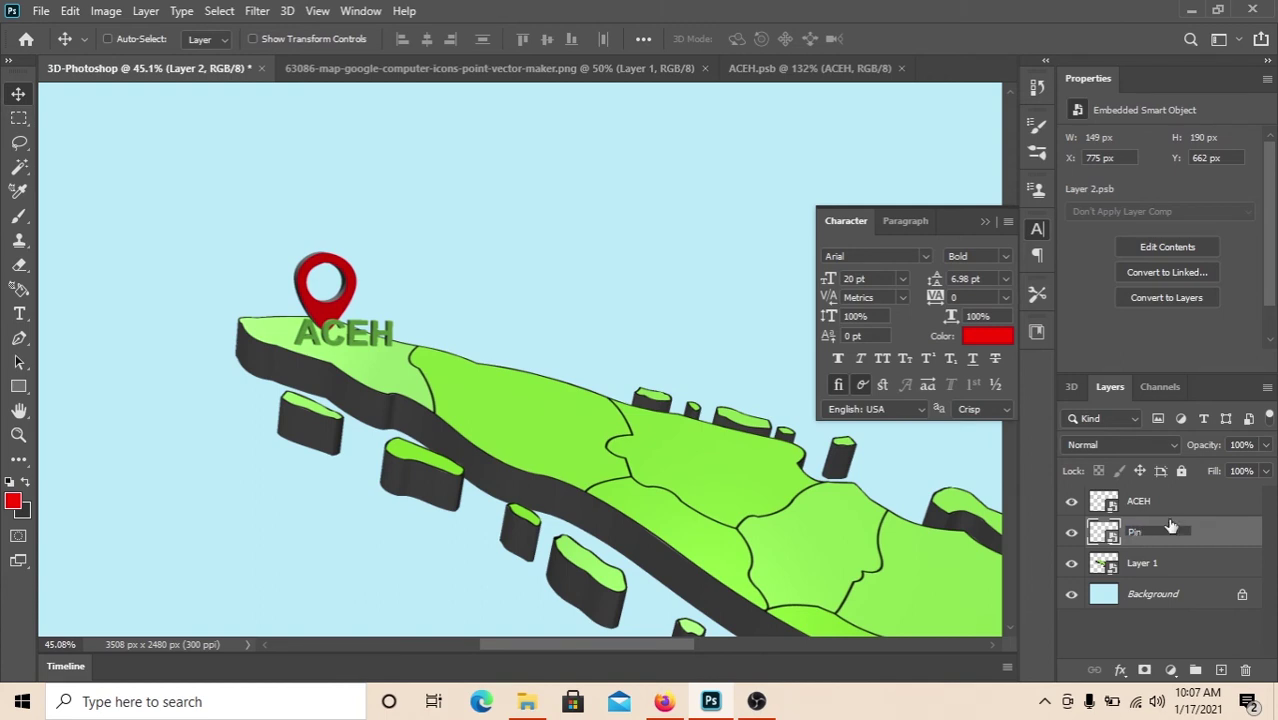
pyautogui.click(1175, 503)
# - Duplicate the Pin layer as Pin 2 and move it to the top of the stack
pyautogui.click(1145, 538)
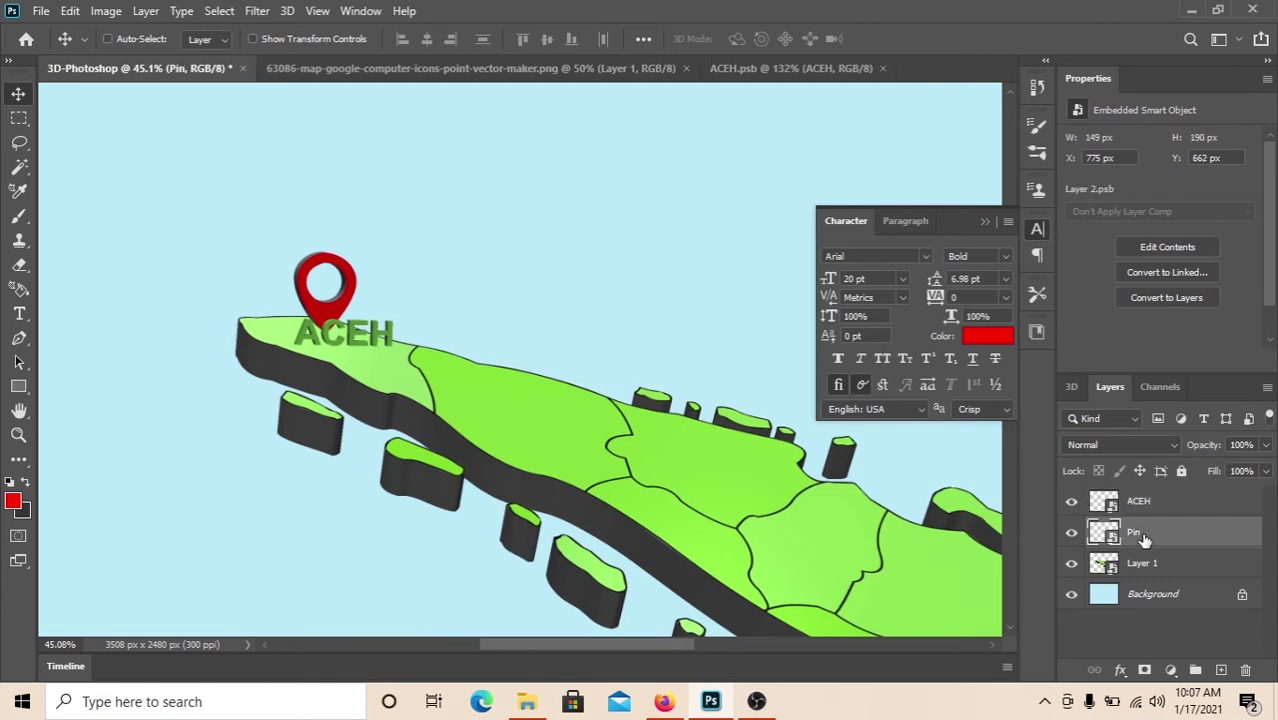
pyautogui.hotkey('ctrl', 'j')
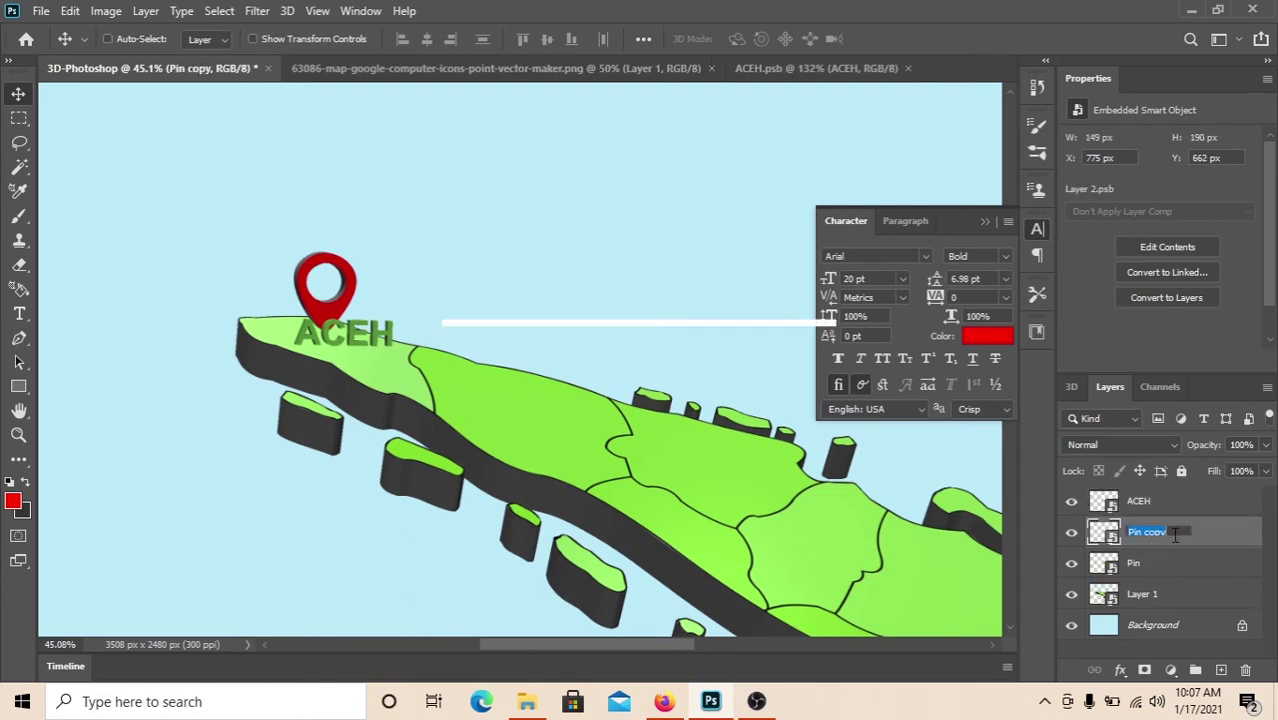
pyautogui.doubleClick(1176, 532)
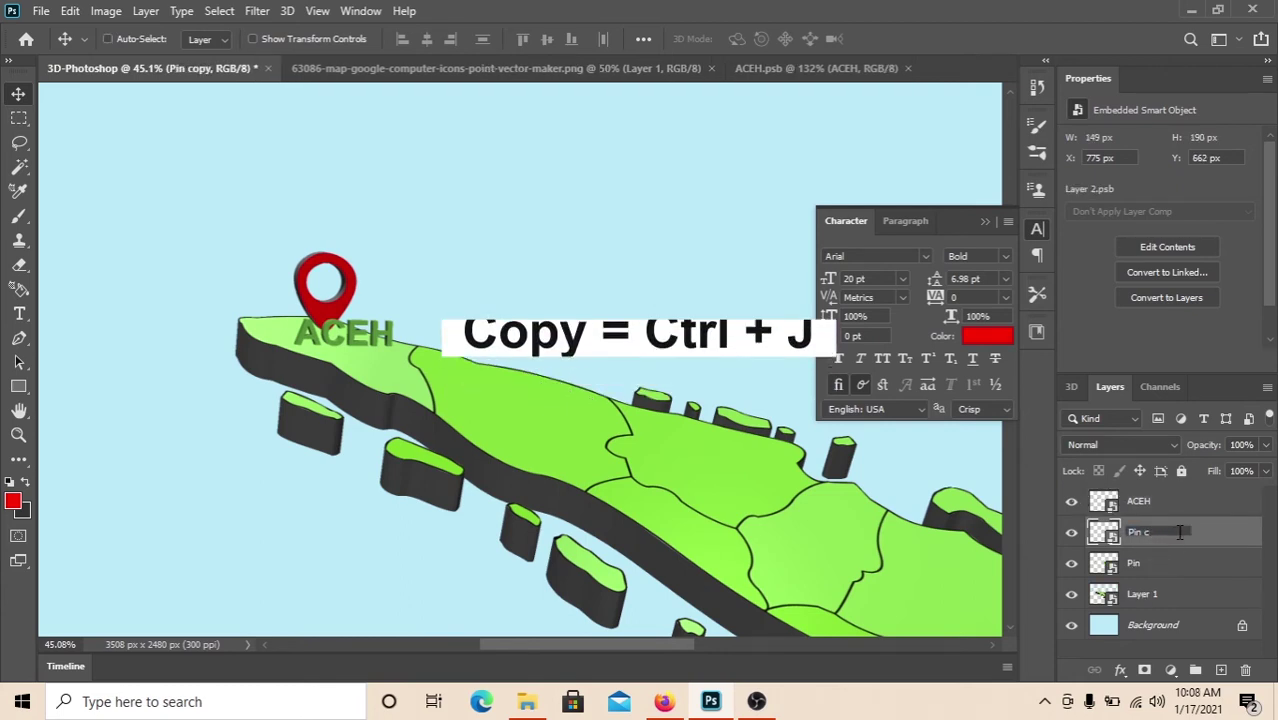
pyautogui.write('2')
pyautogui.press('Return')
pyautogui.moveTo(1140, 532); pyautogui.dragTo(1143, 501)
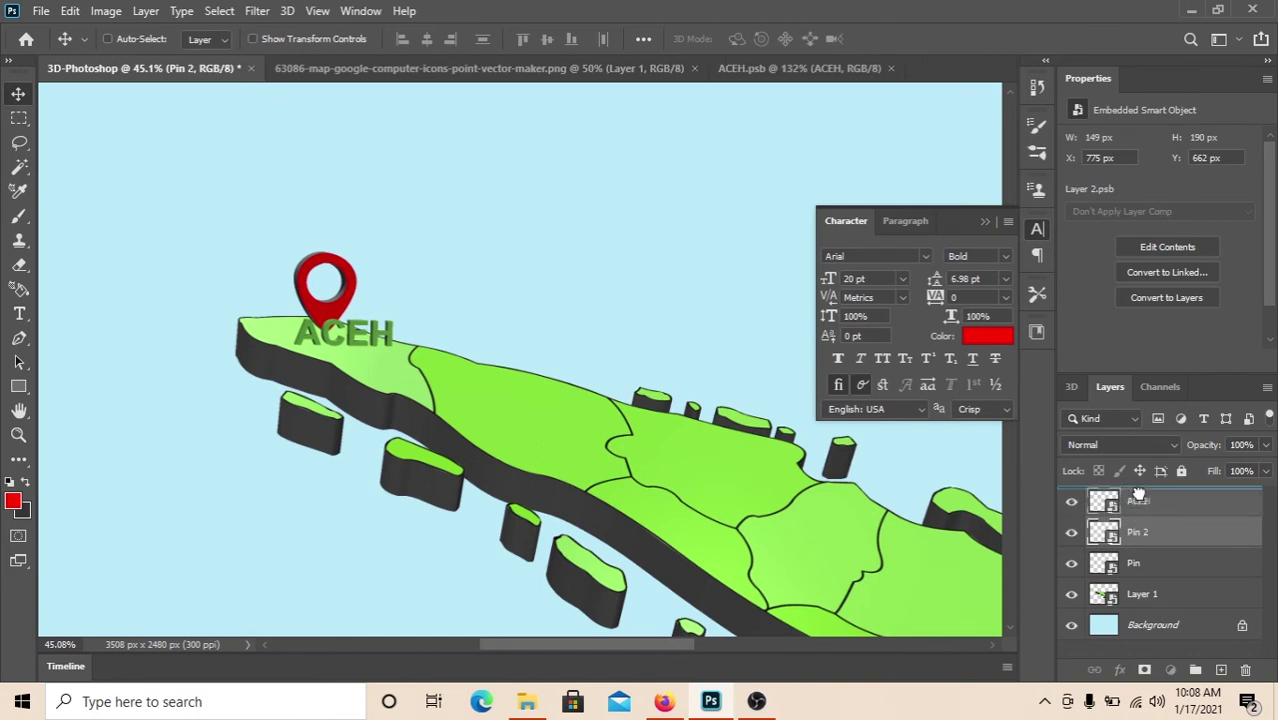
# - Group ACEH and Pin as Aceh, then move Pin 2 east to X 1141, Y 819
pyautogui.click(1152, 545)
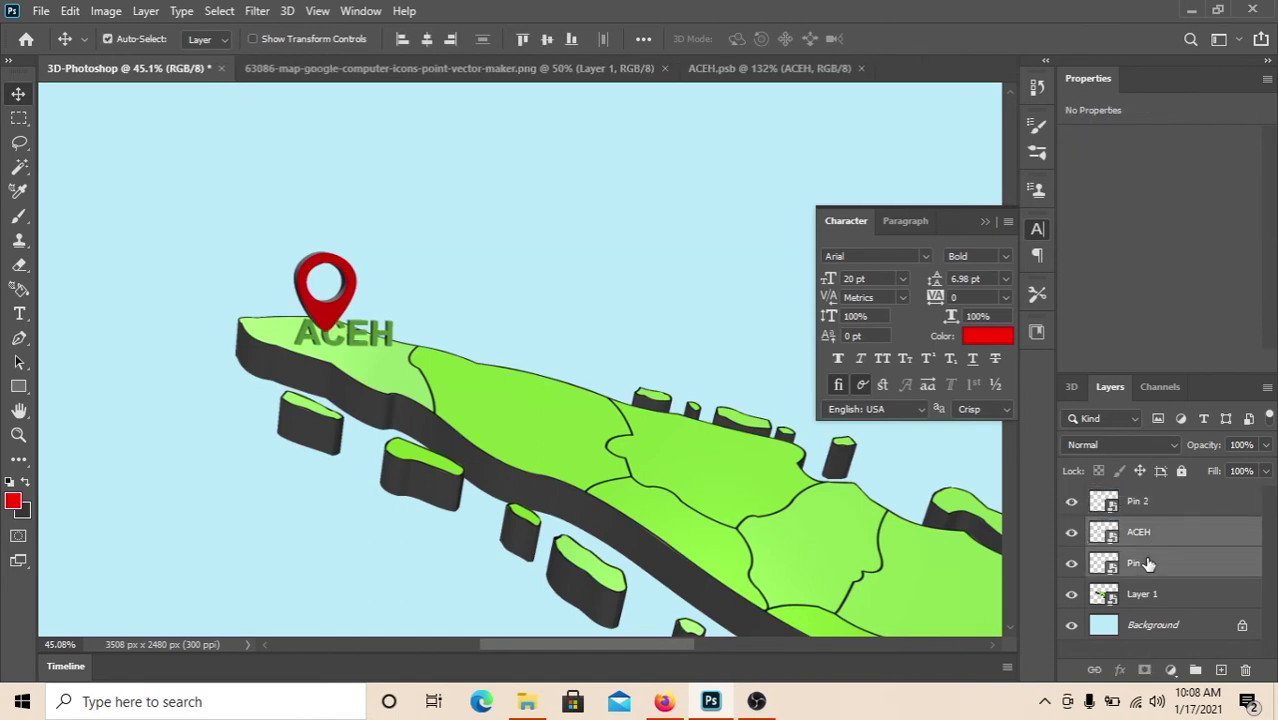
pyautogui.hotkey('ctrl', 'g')
pyautogui.write('Aceh')
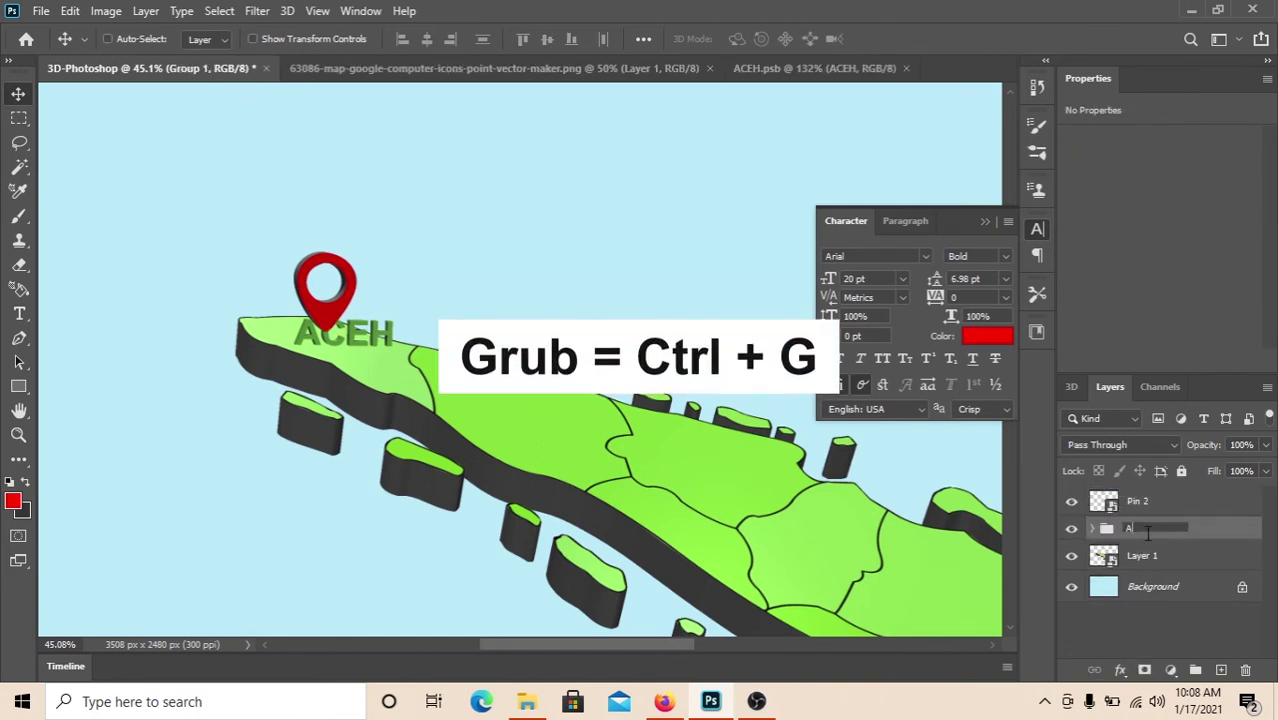
pyautogui.press('Return')
pyautogui.click(1140, 501)
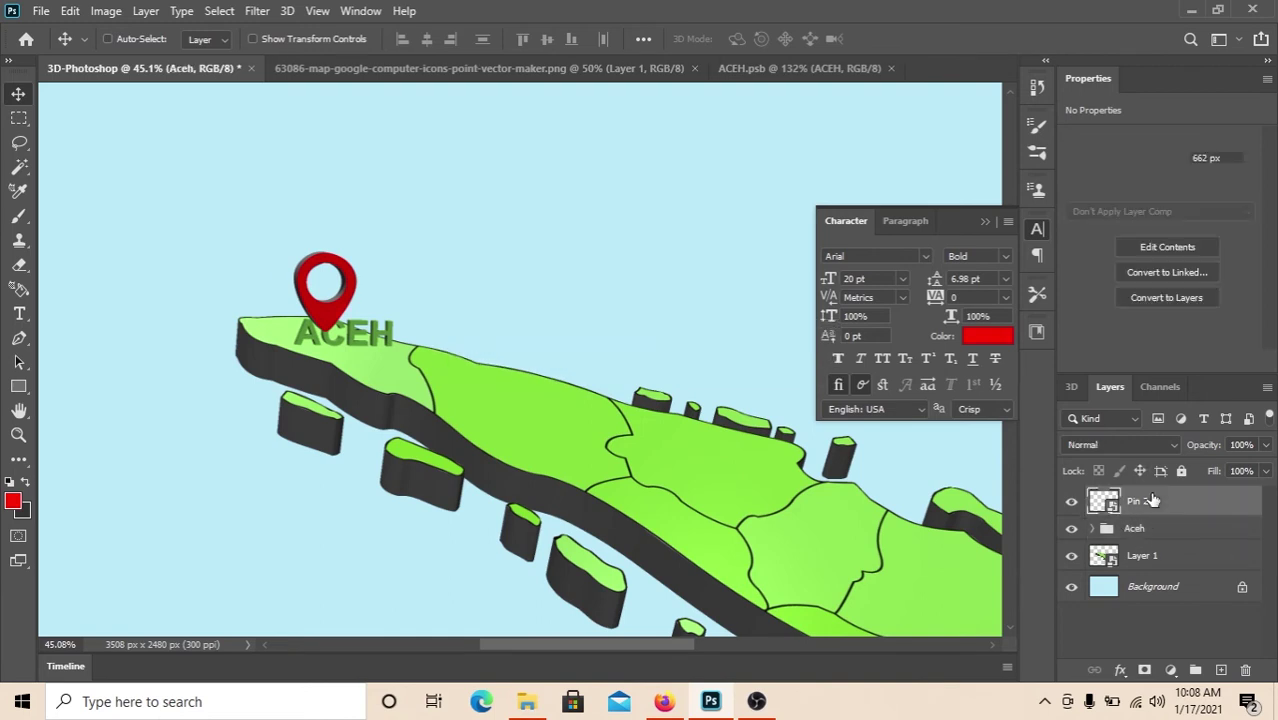
pyautogui.moveTo(324, 304)
pyautogui.mouseDown()
pyautogui.moveTo(481, 390)
pyautogui.moveTo(489, 379)
pyautogui.mouseUp()
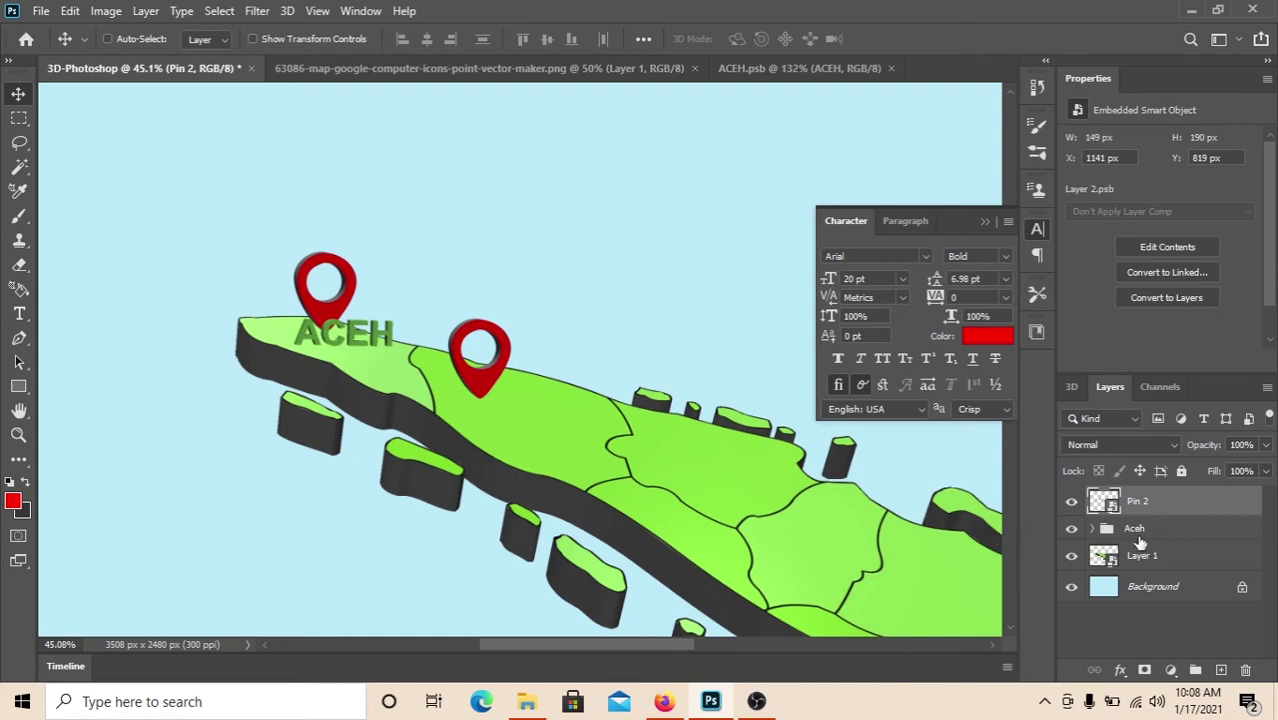
# - Add a bold red Arial 20 pt text label reading MEDAN below the second pin
pyautogui.click(19, 313)
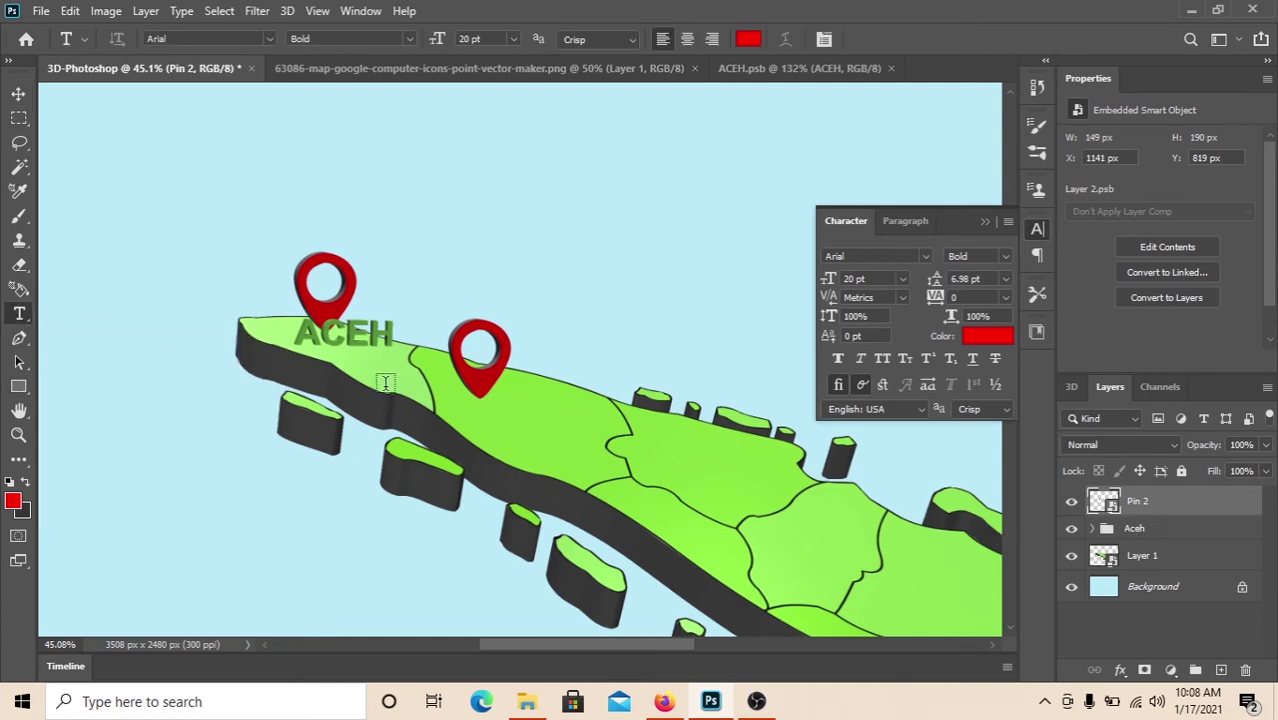
pyautogui.click(483, 416)
pyautogui.write('Me')
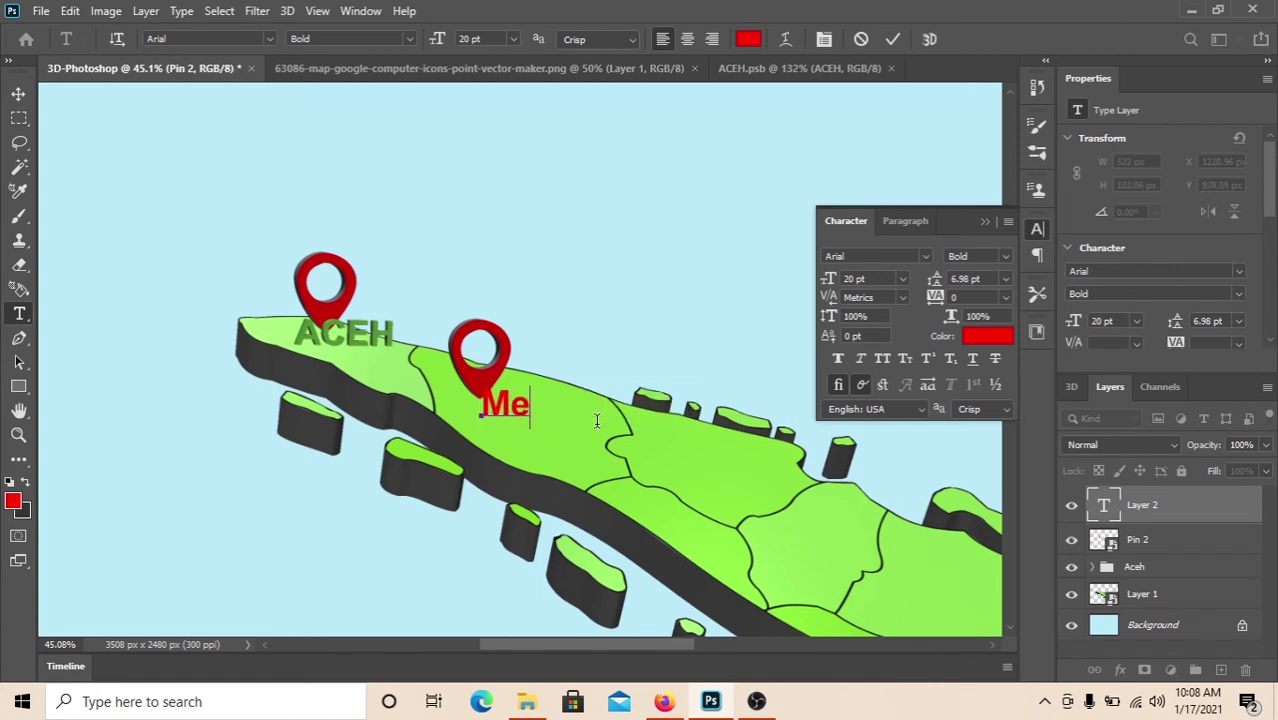
pyautogui.write('dan')
pyautogui.press('BackSpace')
pyautogui.press('BackSpace')
pyautogui.write('EDAN')
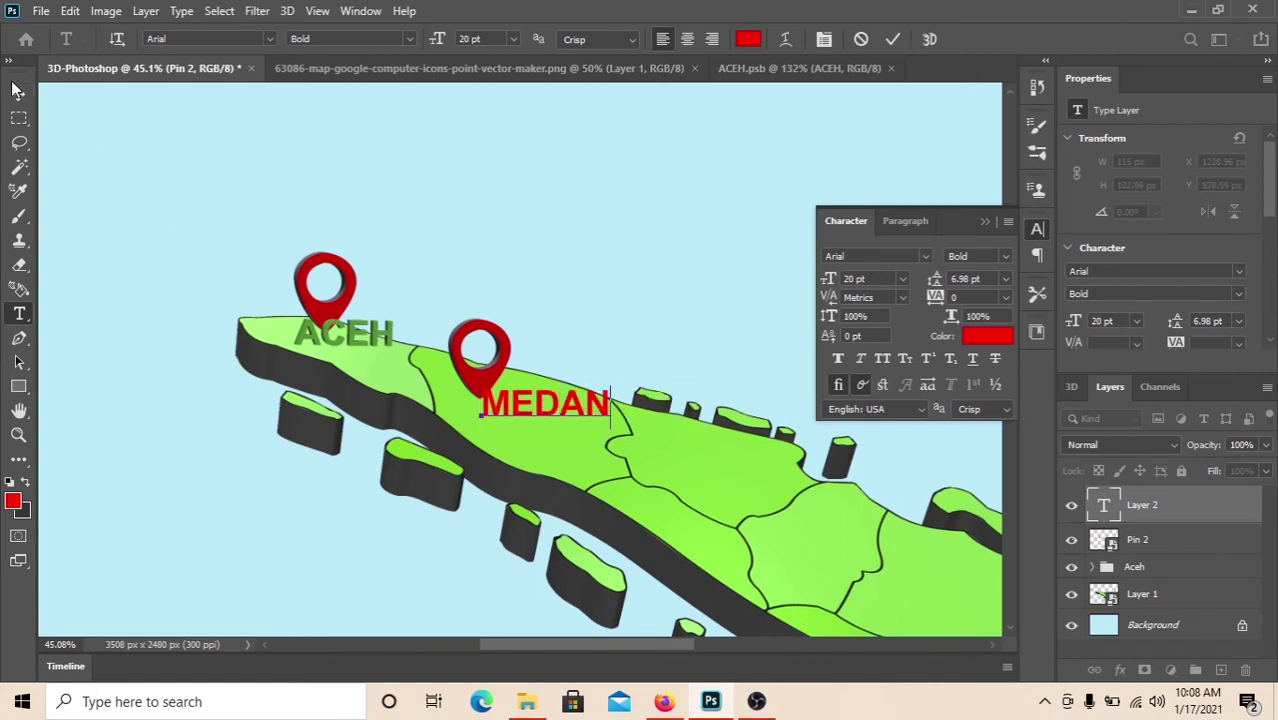
# - Centre the MEDAN label under Pin 2 at X 1169.96, Y 978.59
pyautogui.click(17, 92)
pyautogui.moveTo(524, 416)
pyautogui.mouseDown()
pyautogui.moveTo(500, 425)
pyautogui.moveTo(510, 414)
pyautogui.mouseUp()
pyautogui.click(287, 10)
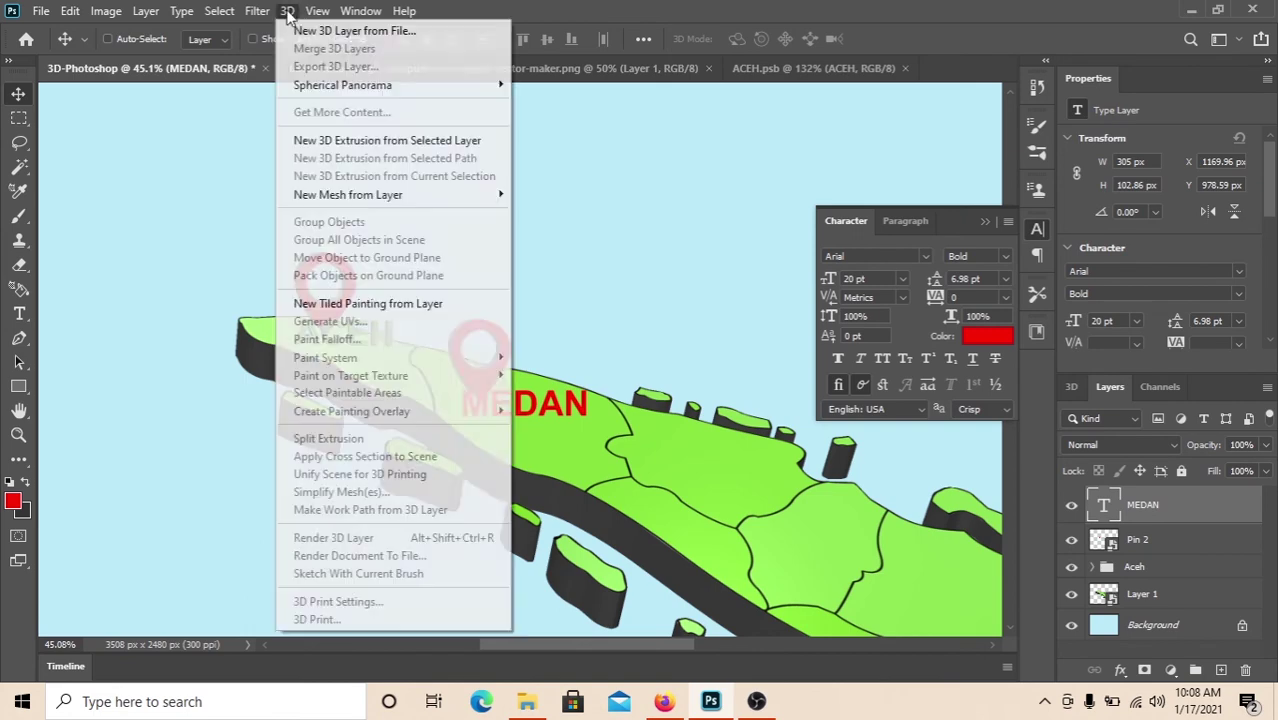
pyautogui.press('Escape')
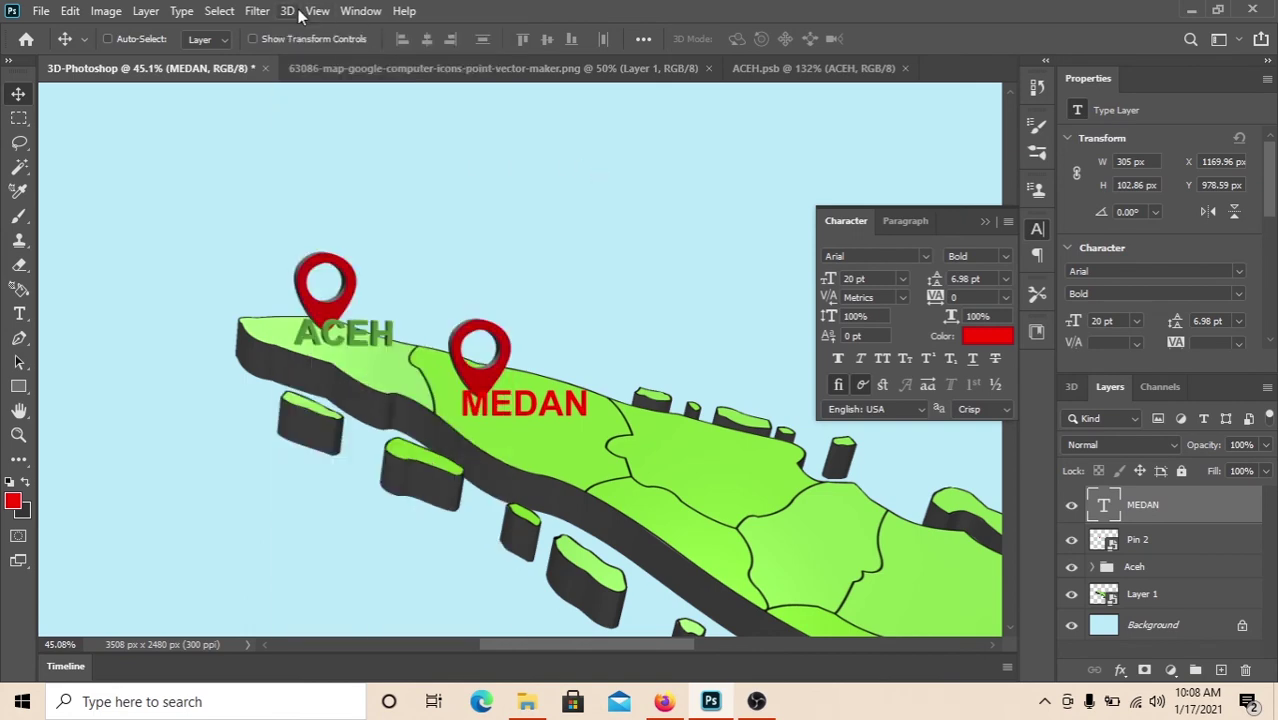
pyautogui.click(287, 10)
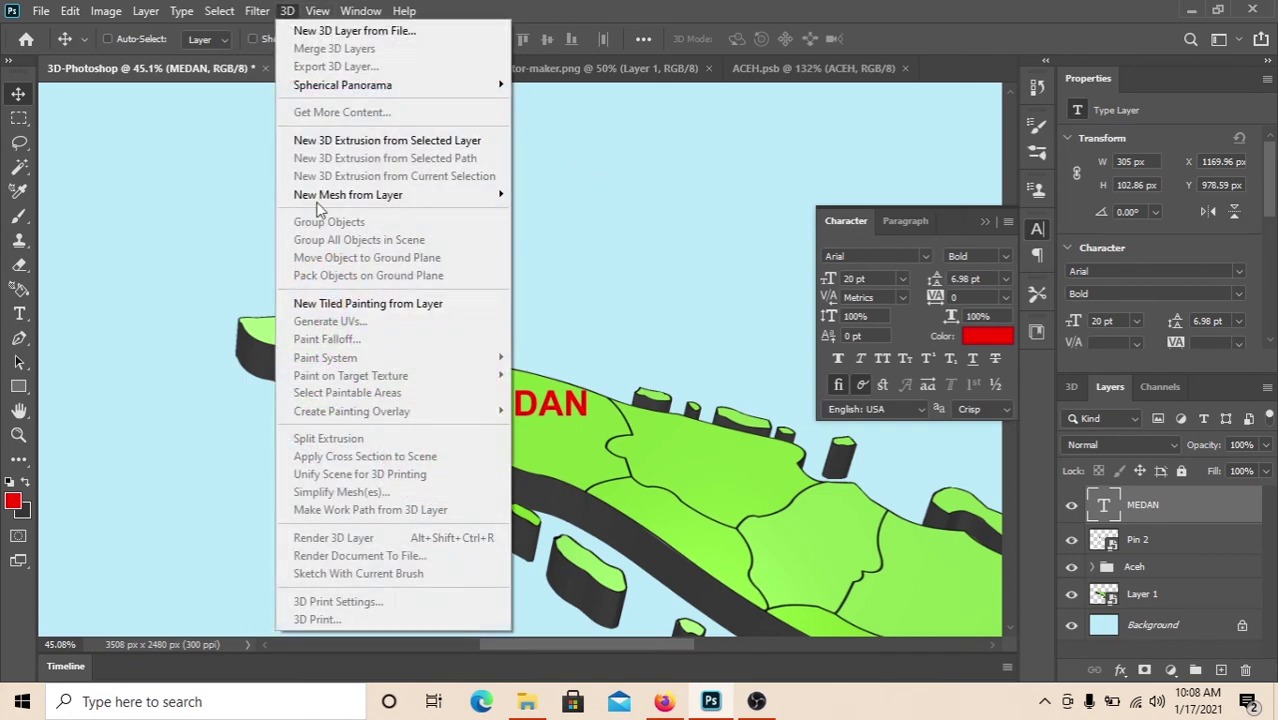
# - Extrude the MEDAN text into 3D and tilt it to lie flat on the map like ACEH
pyautogui.click(340, 140)
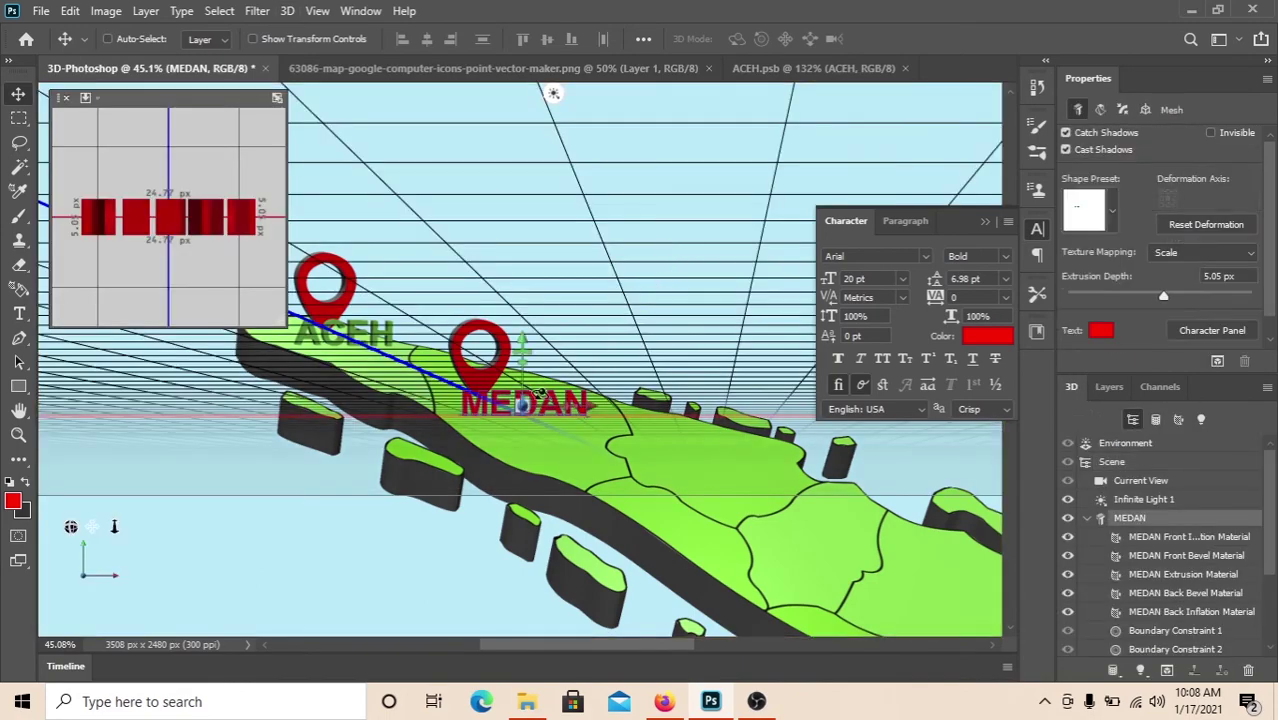
pyautogui.scroll(2, 491, 408)
pyautogui.scroll(5, 528, 390)
pyautogui.scroll(4, 531, 500)
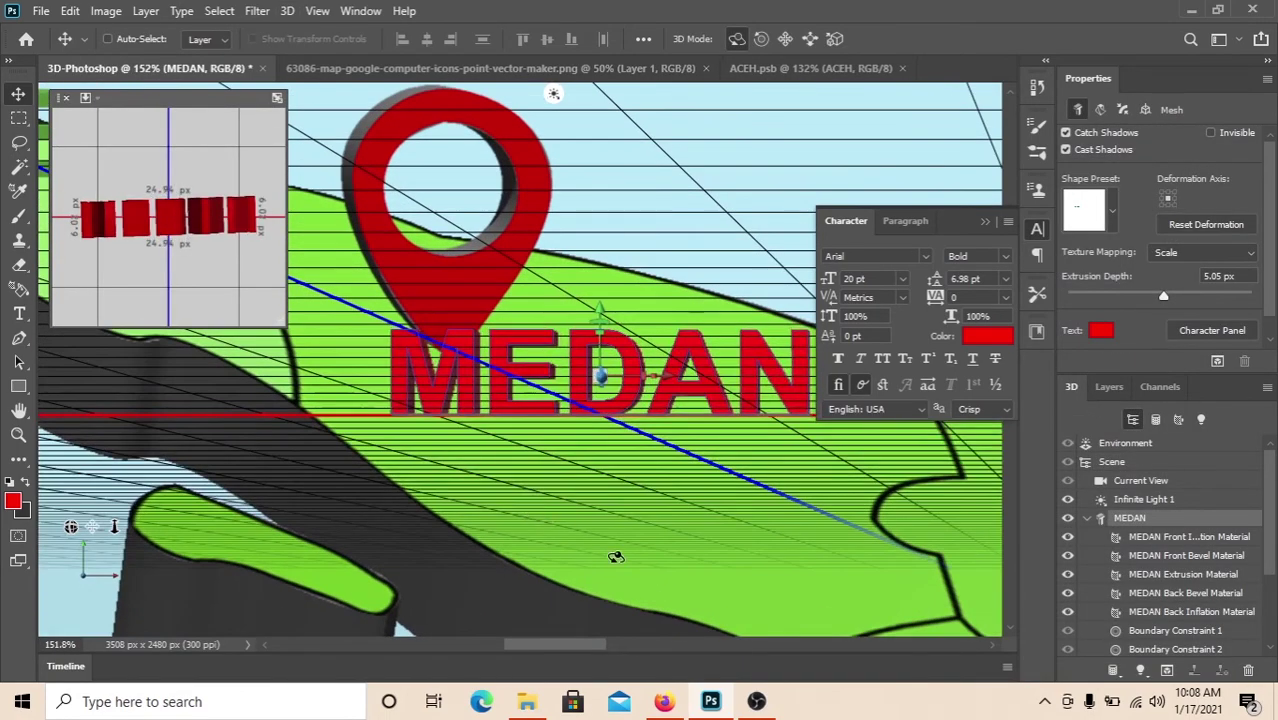
pyautogui.moveTo(616, 557); pyautogui.dragTo(756, 602)
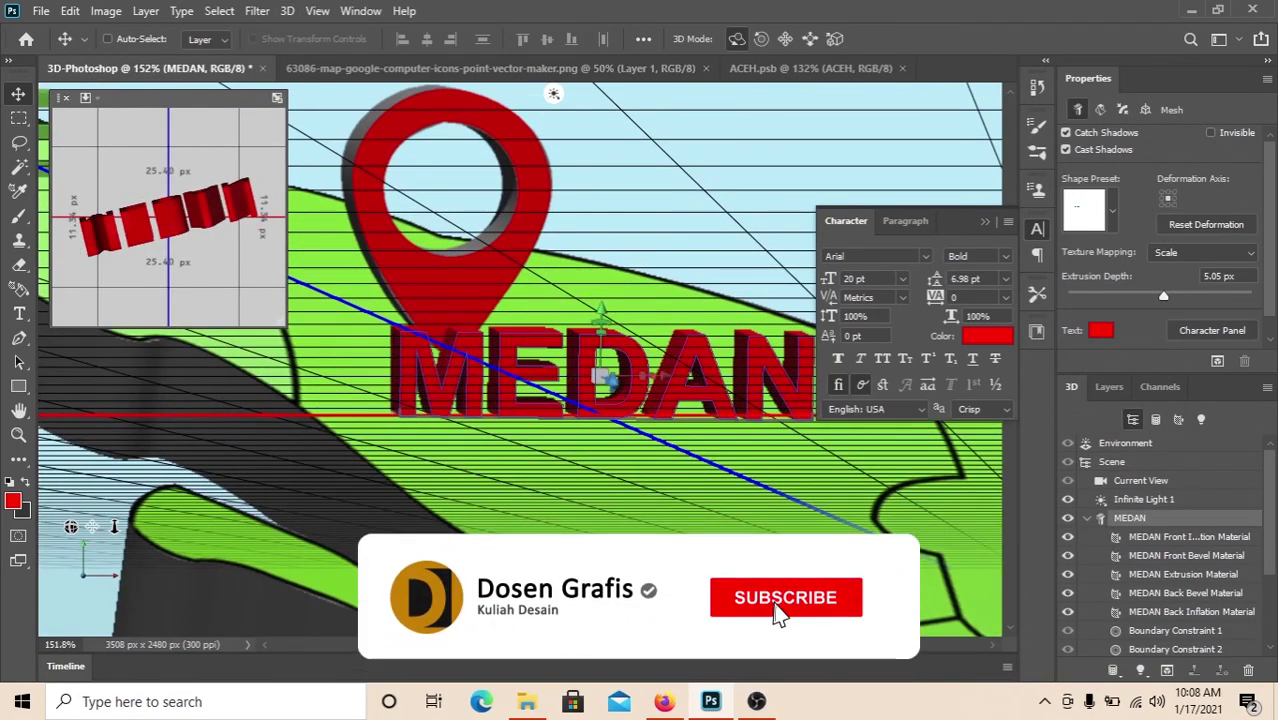
# - Set the 3D MEDAN text colour to green 56fe03
pyautogui.scroll(-3, 383, 462)
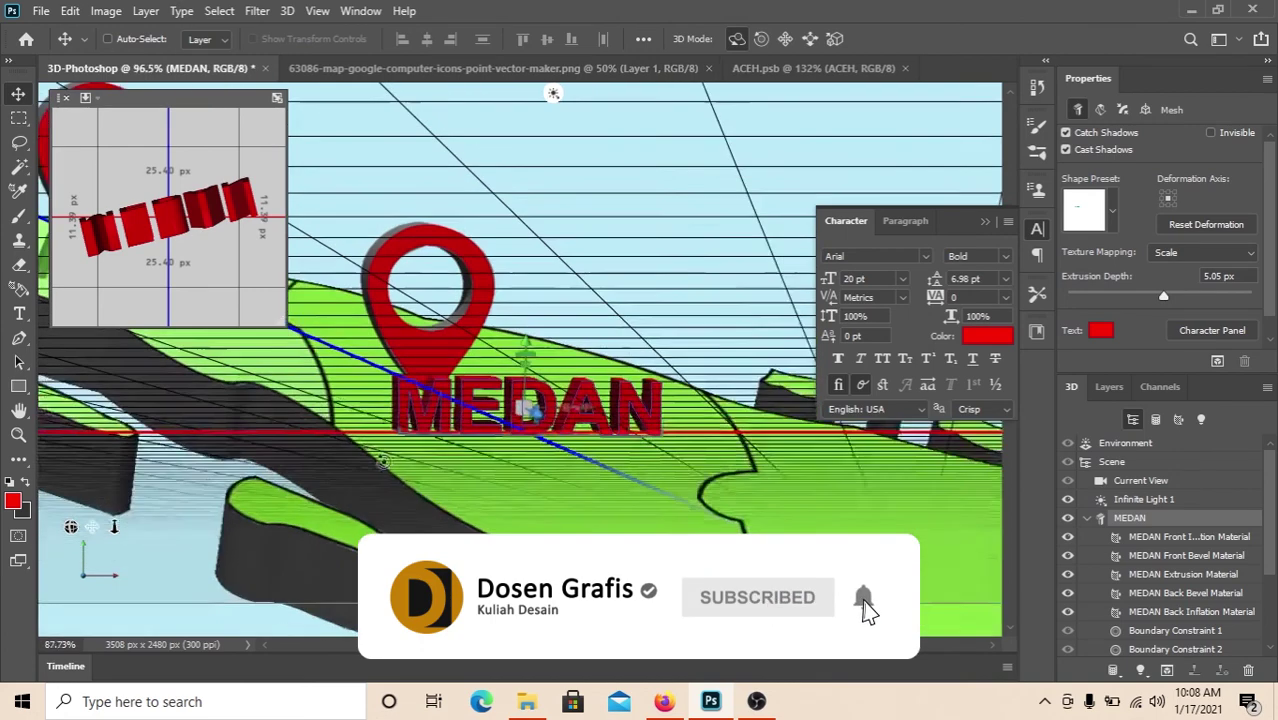
pyautogui.scroll(-3, 383, 462)
pyautogui.scroll(4, 923, 342)
pyautogui.scroll(1, 923, 342)
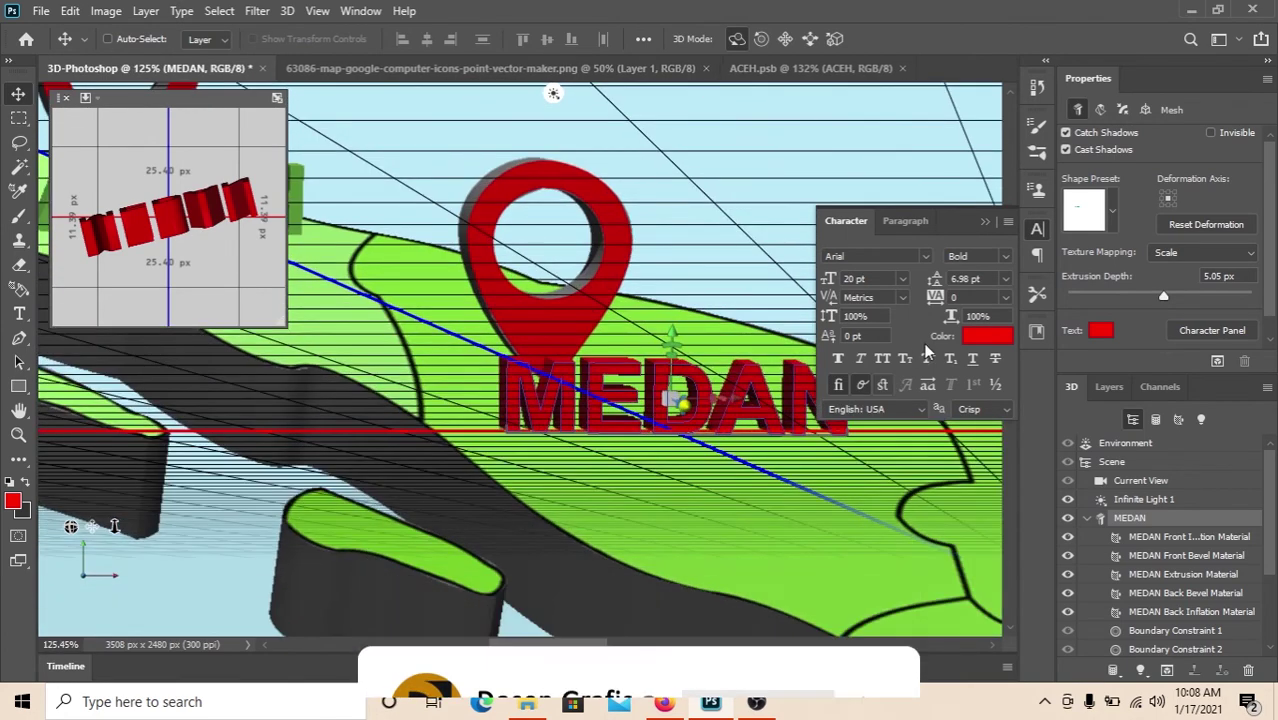
pyautogui.click(986, 336)
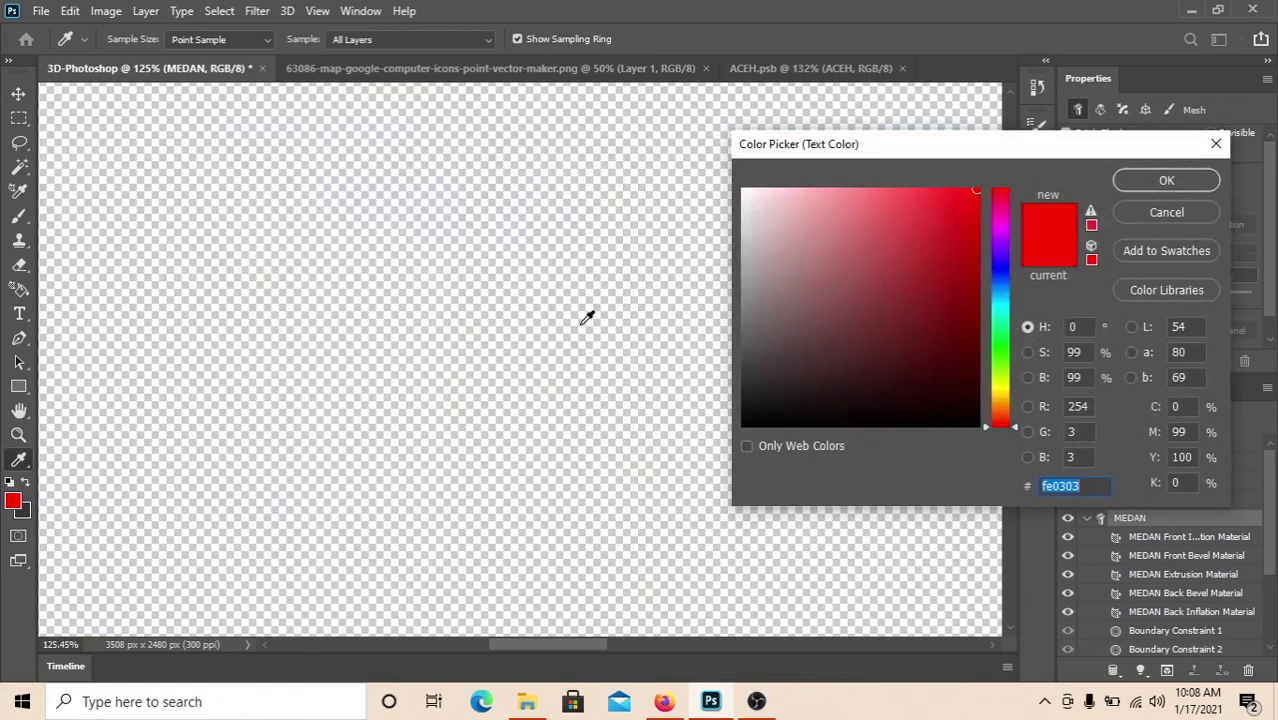
pyautogui.press('alt')
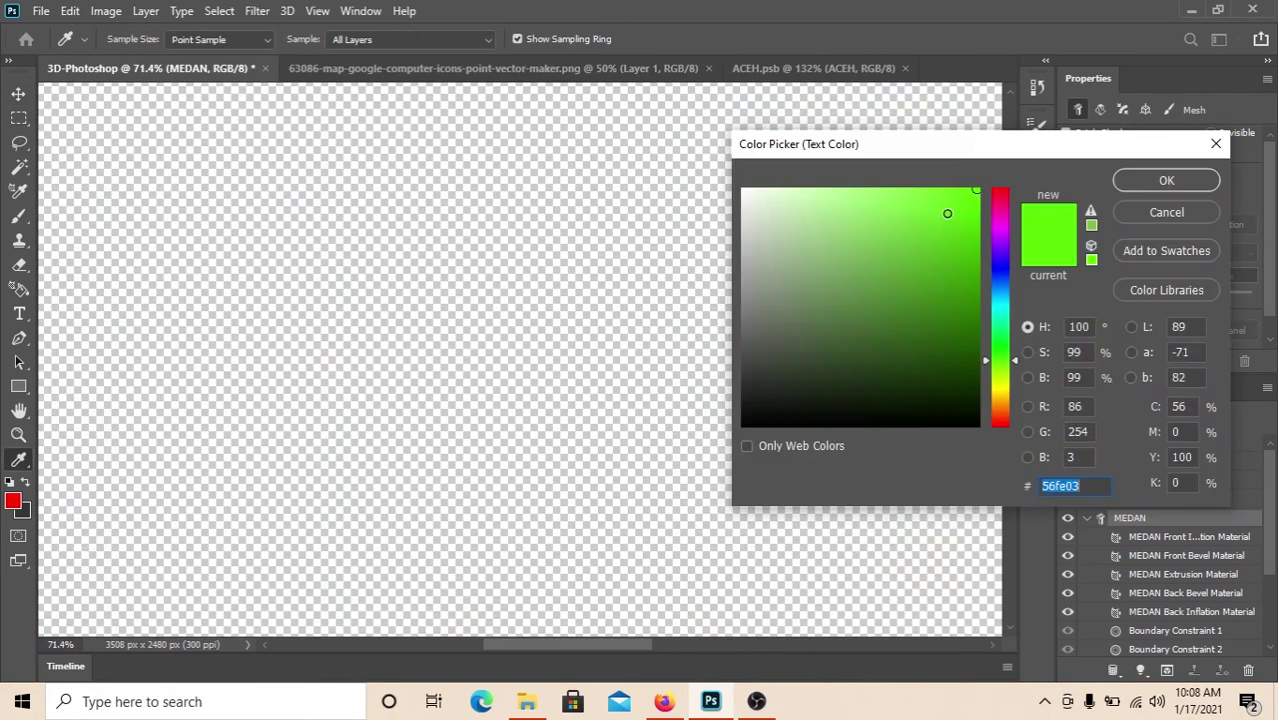
# - Type a two-line 'PULAU' / 'SUMATERA' title below the map and select all of it
pyautogui.scroll(-5, 271, 216)
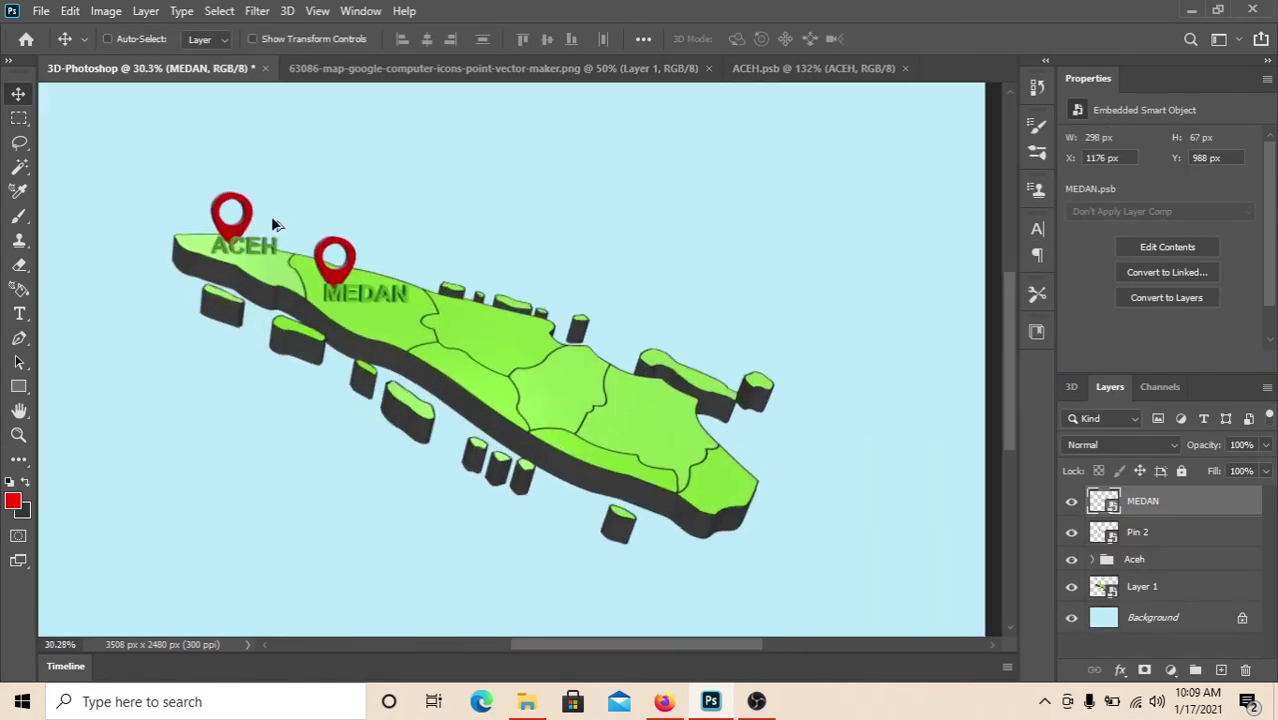
pyautogui.scroll(-2, 545, 290)
pyautogui.click(19, 313)
pyautogui.click(271, 499)
pyautogui.write('PULAU')
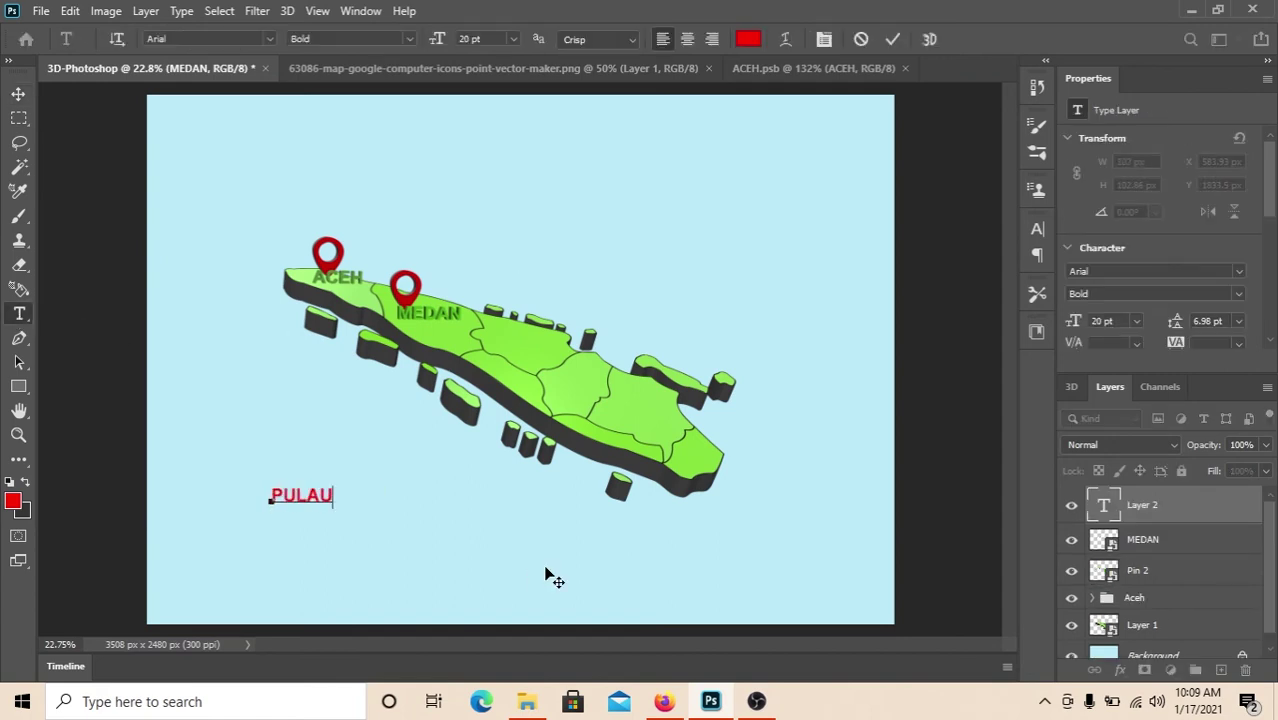
pyautogui.press('Return')
pyautogui.write('SUMATERA')
pyautogui.hotkey('ctrl', 'a')
# - Colour the title dark green, enlarge it, and move it above the map
pyautogui.click(824, 39)
pyautogui.click(984, 334)
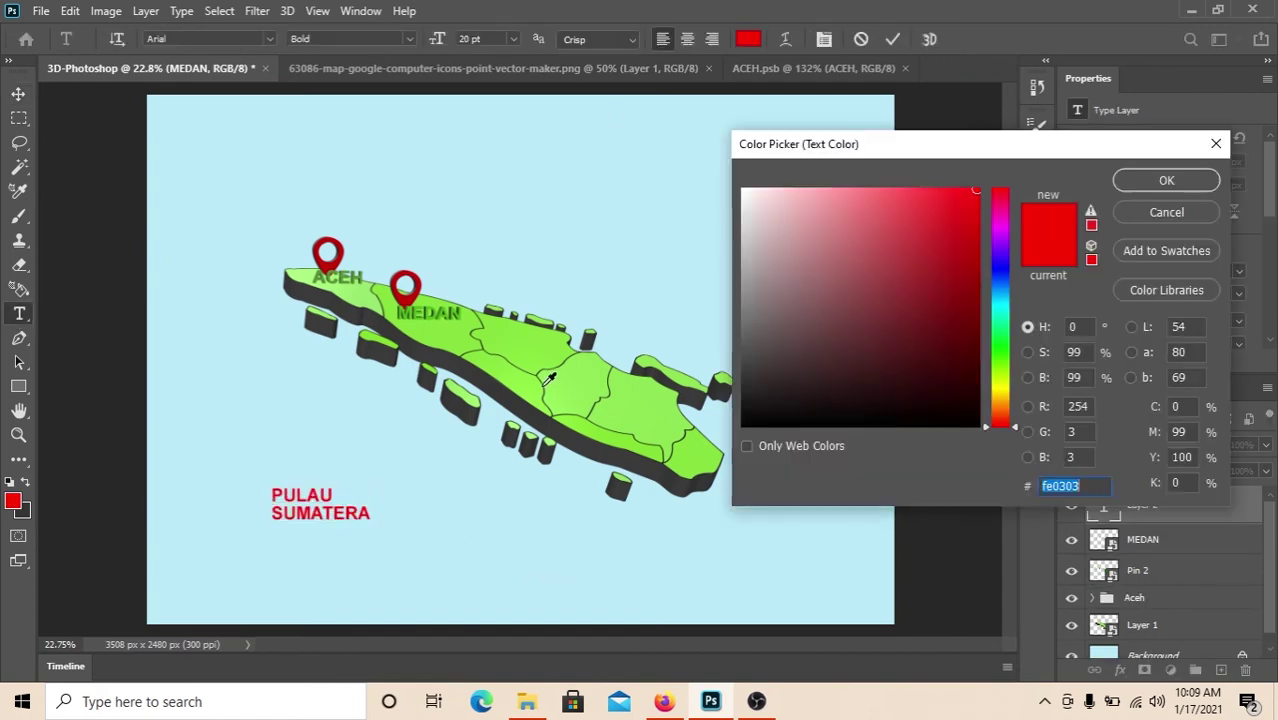
pyautogui.click(1166, 180)
pyautogui.moveTo(372, 522); pyautogui.dragTo(448, 583)
pyautogui.moveTo(330, 500); pyautogui.dragTo(400, 500)
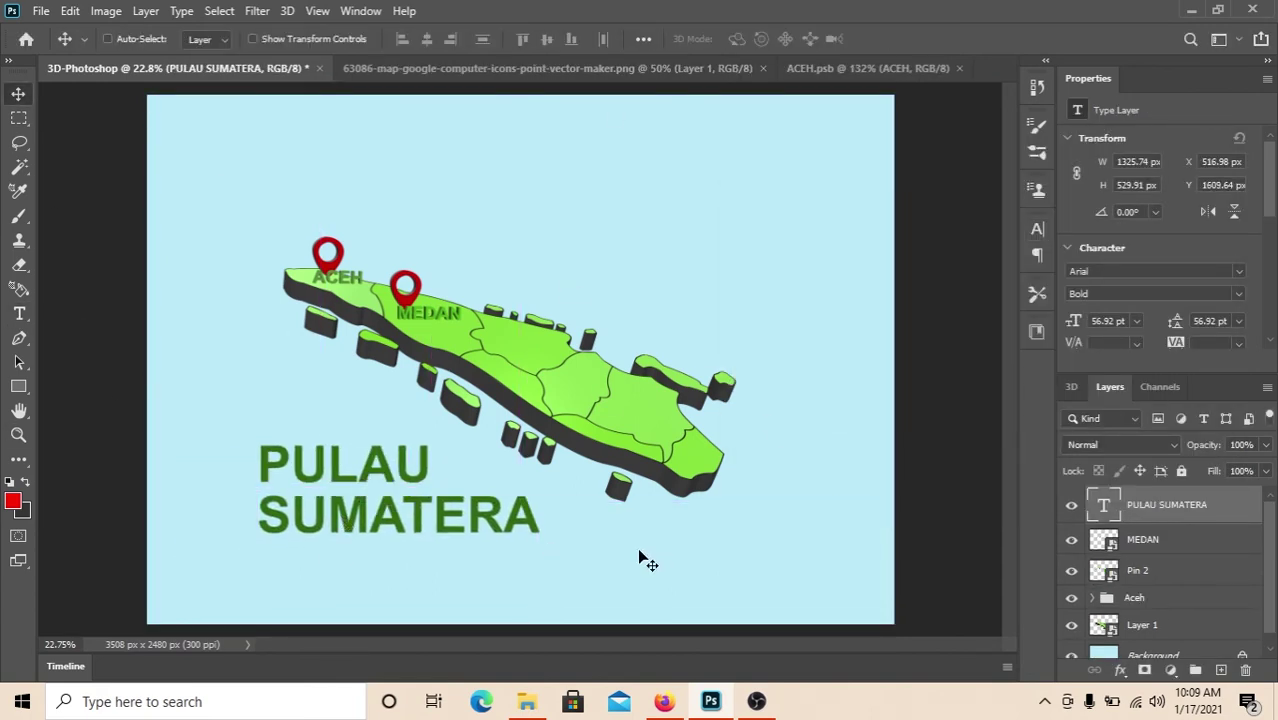
pyautogui.moveTo(268, 512); pyautogui.dragTo(456, 214)
# - Extrude the PULAU SUMATERA title into 3D and tilt it across the map
pyautogui.click(287, 11)
pyautogui.click(350, 113)
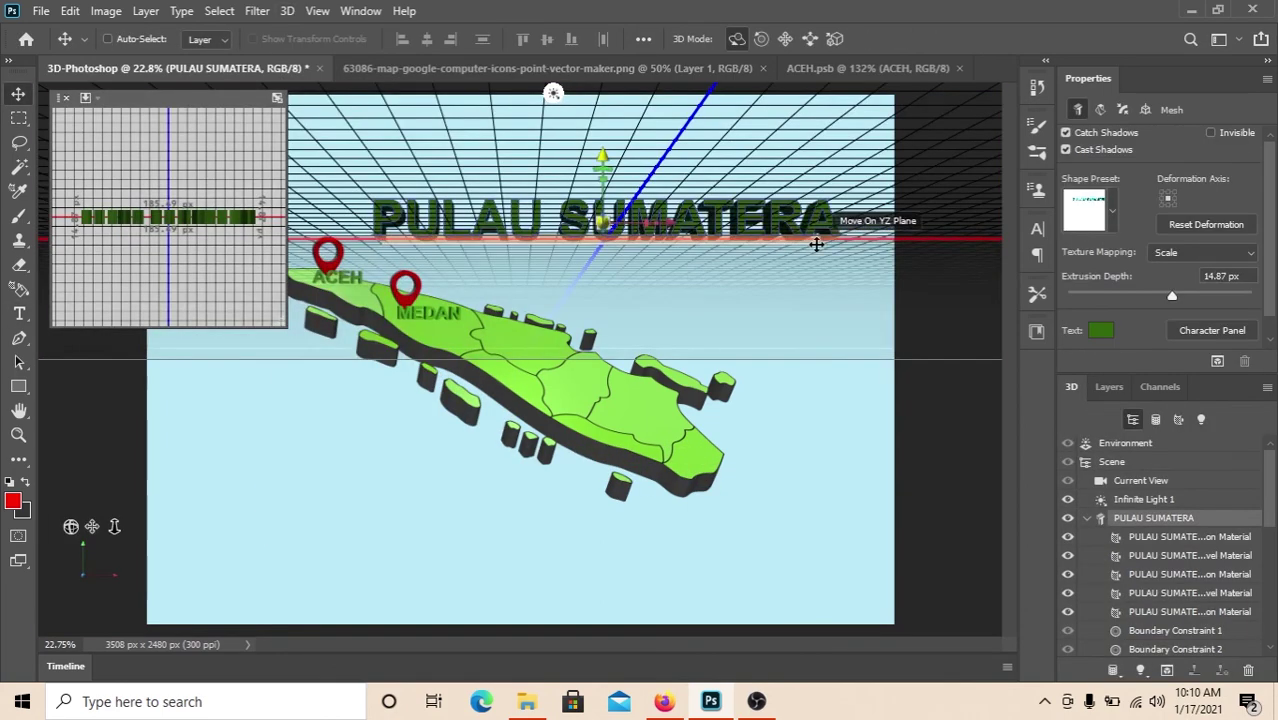
pyautogui.moveTo(610, 180)
pyautogui.mouseDown()
pyautogui.moveTo(697, 270)
pyautogui.moveTo(622, 288)
pyautogui.mouseUp()
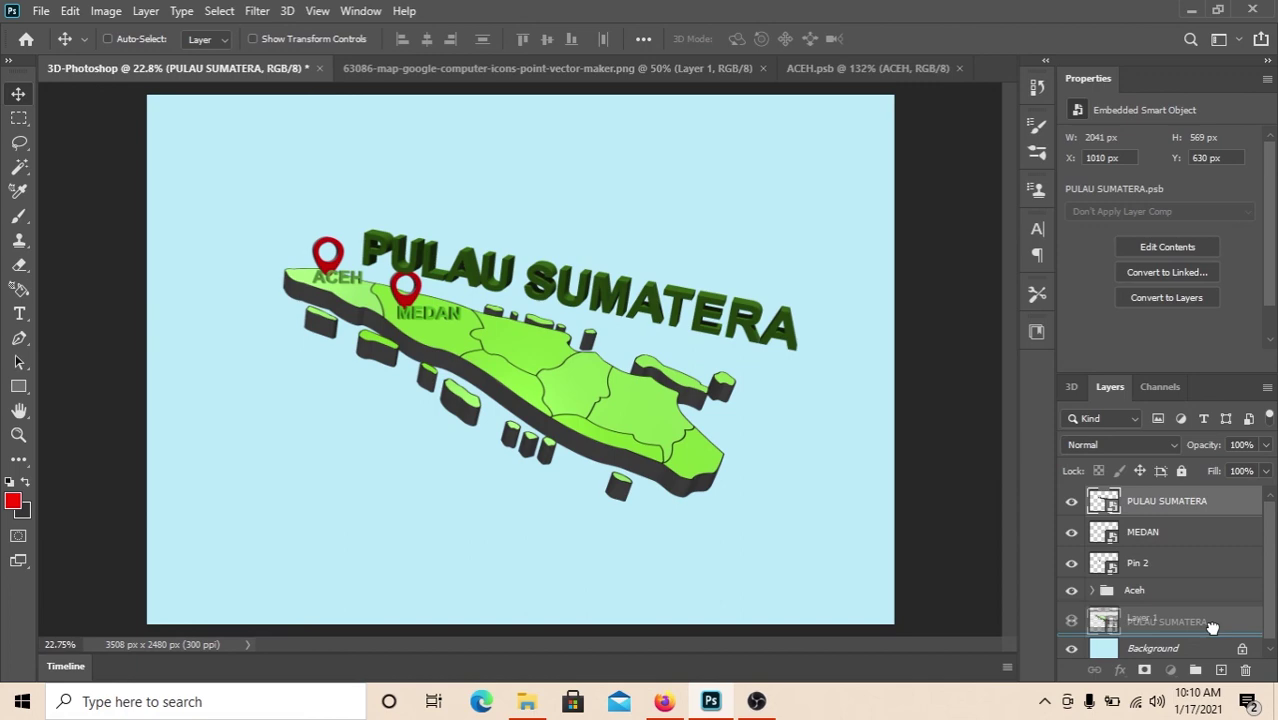
# - Open the PULAU SUMATERA smart object's contents, leave its colour unchanged, and return to the map document
pyautogui.doubleClick(622, 288)
pyautogui.click(1100, 330)
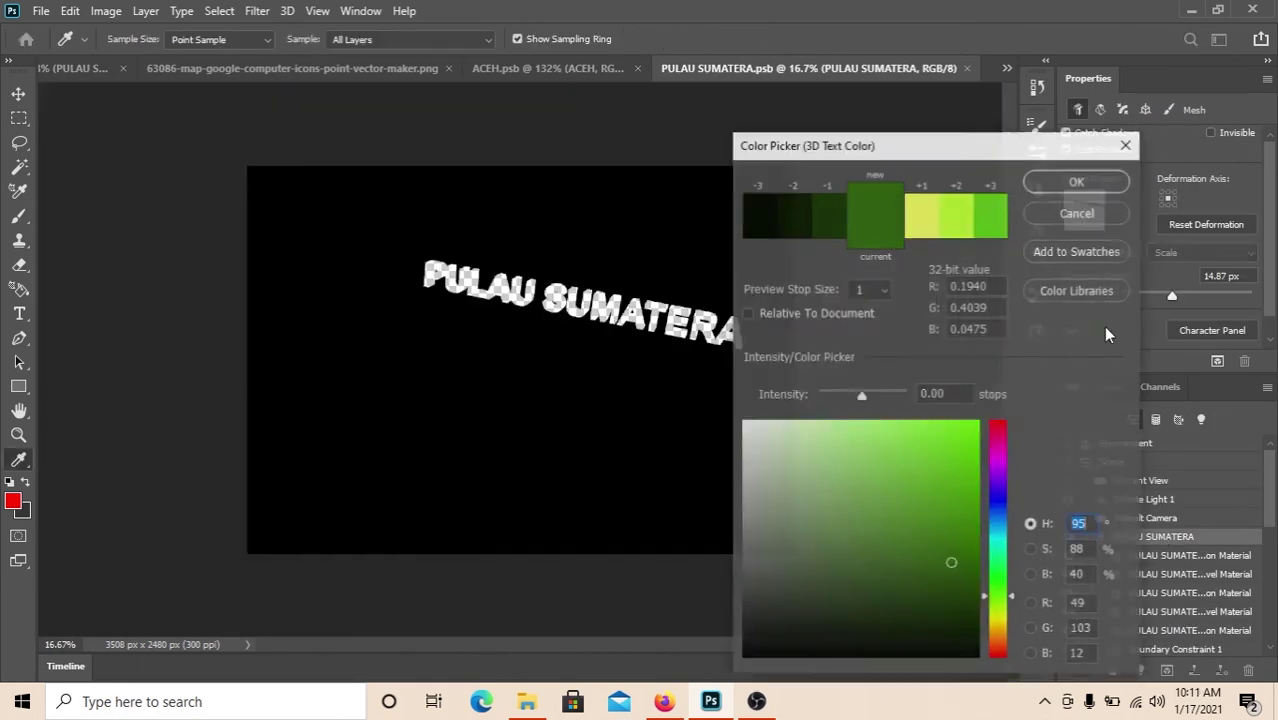
pyautogui.press('Escape')
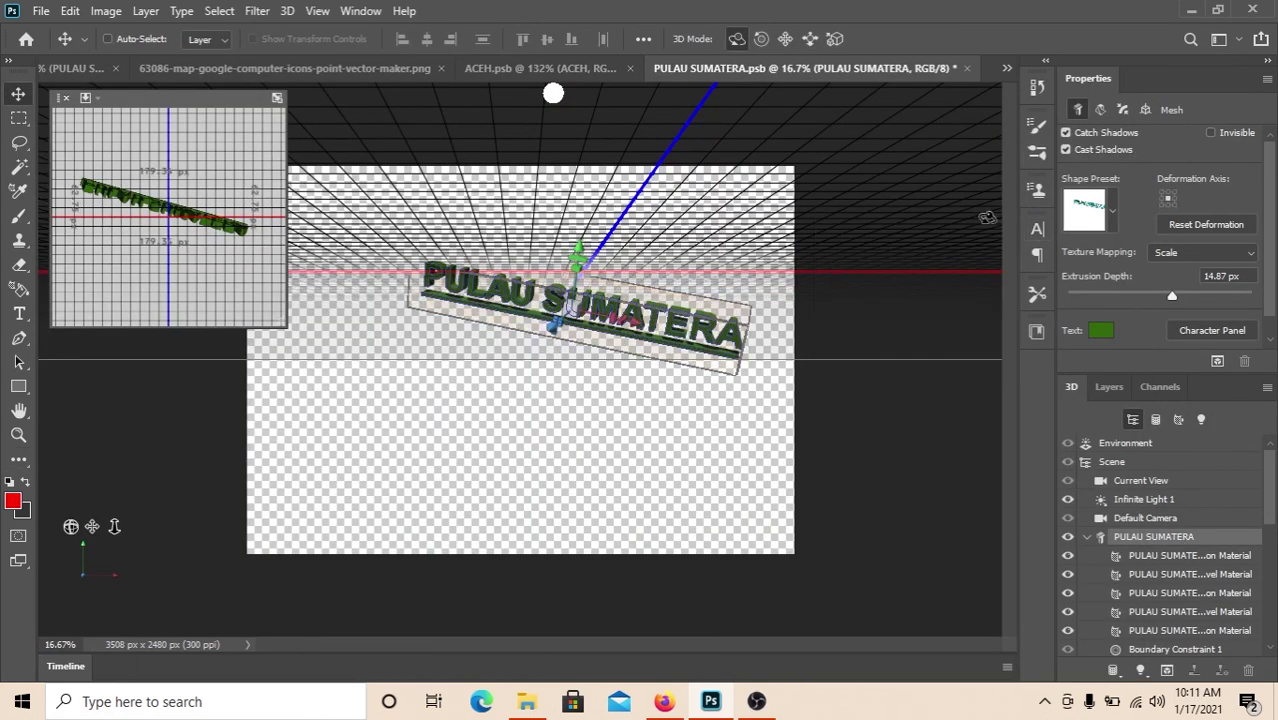
pyautogui.click(89, 70)
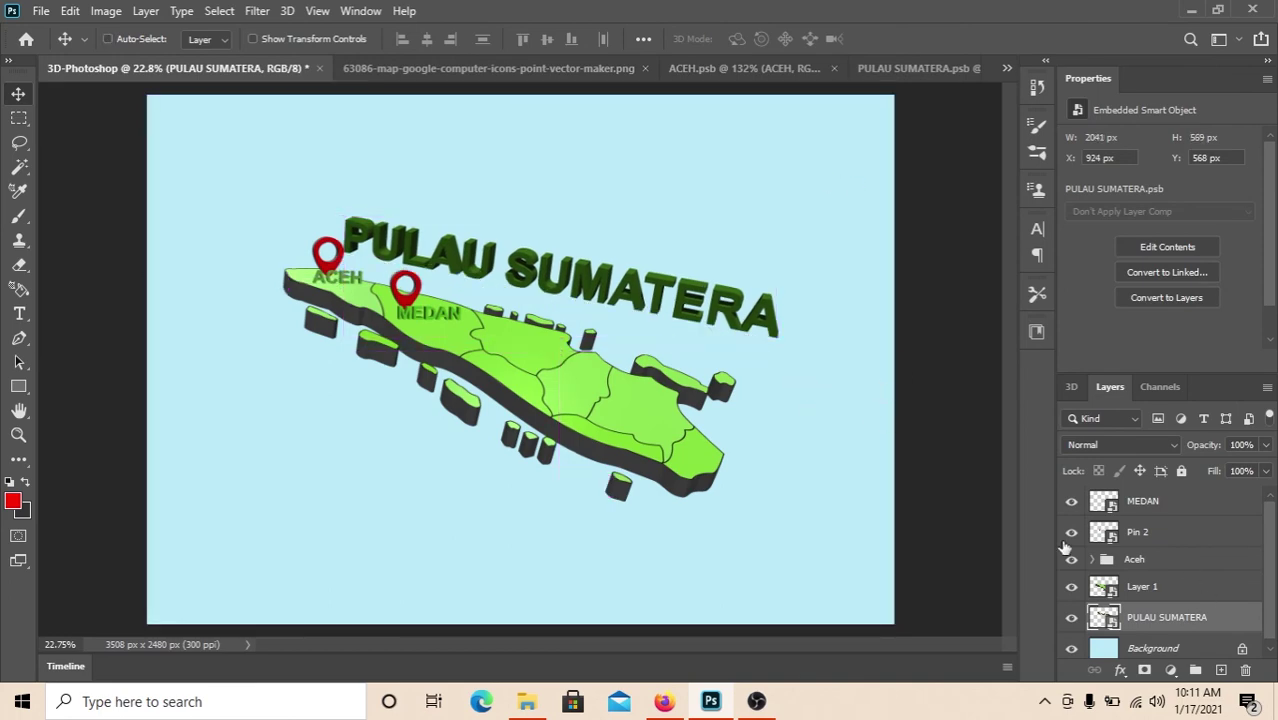